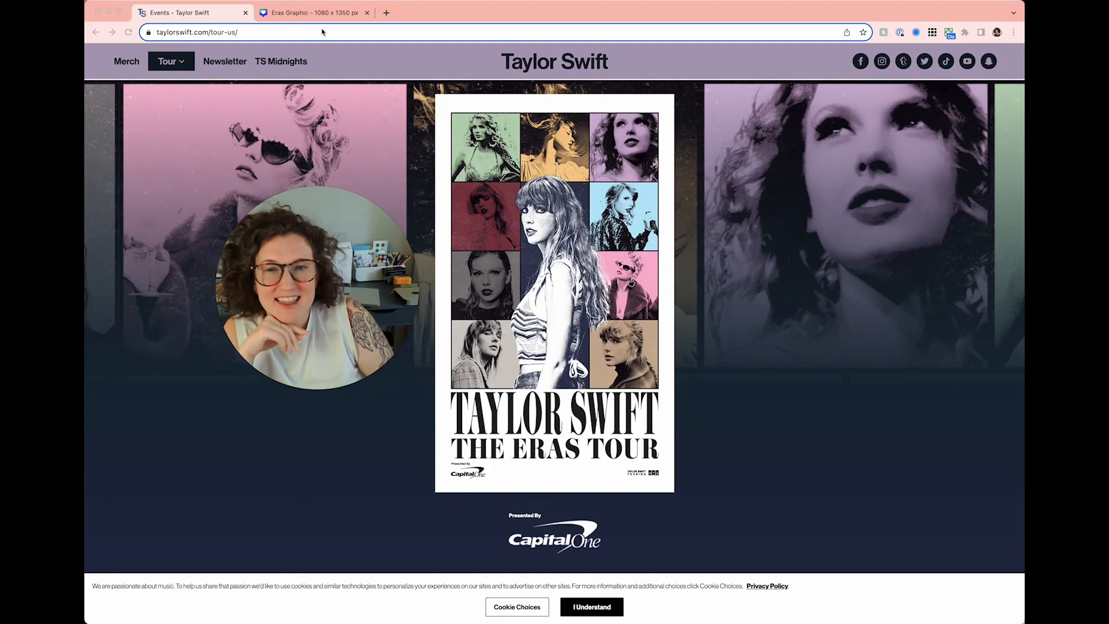
- Switch from the Taylor Swift tour page to the Eras Graphic Canva design tab
click(317, 15)
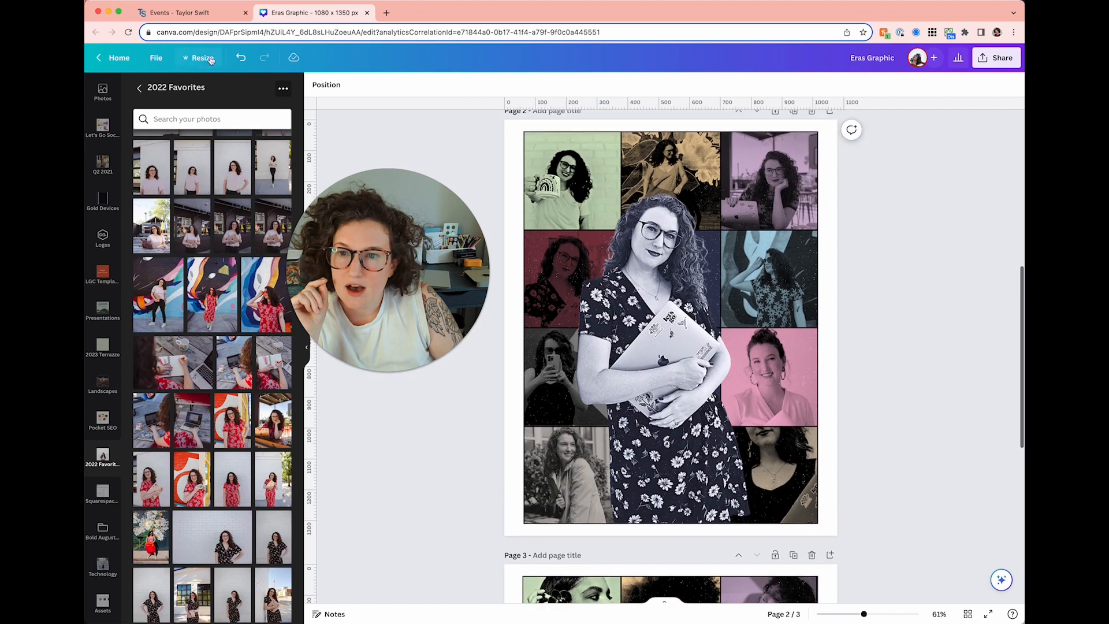
- Check the 1080×1350 design size, then add a square and size it to 1080×1080
click(203, 58)
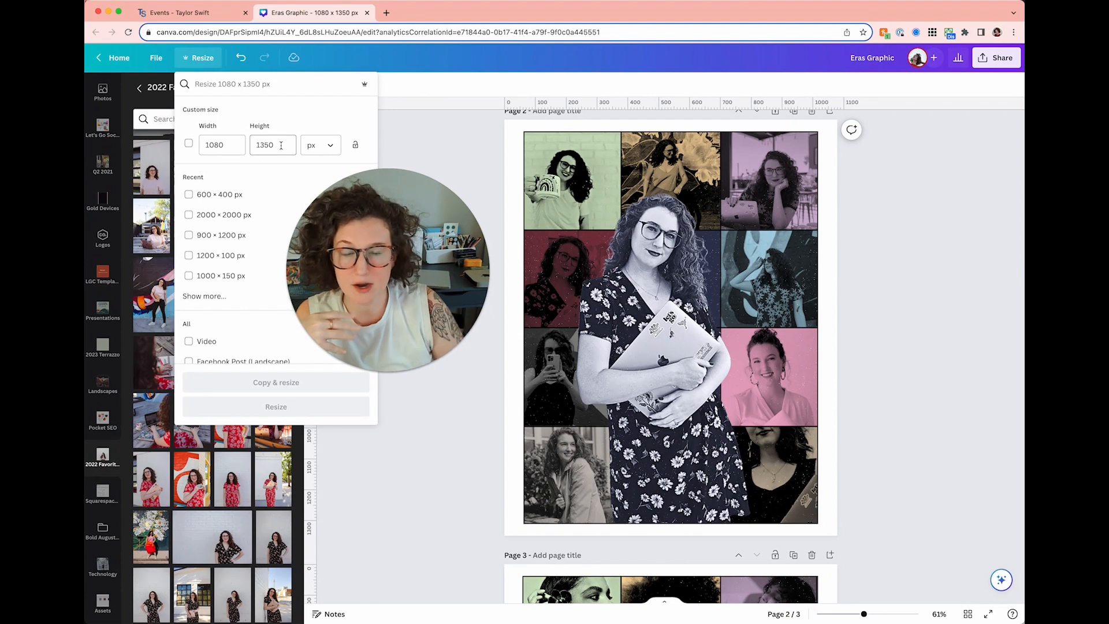
click(452, 148)
key(r)
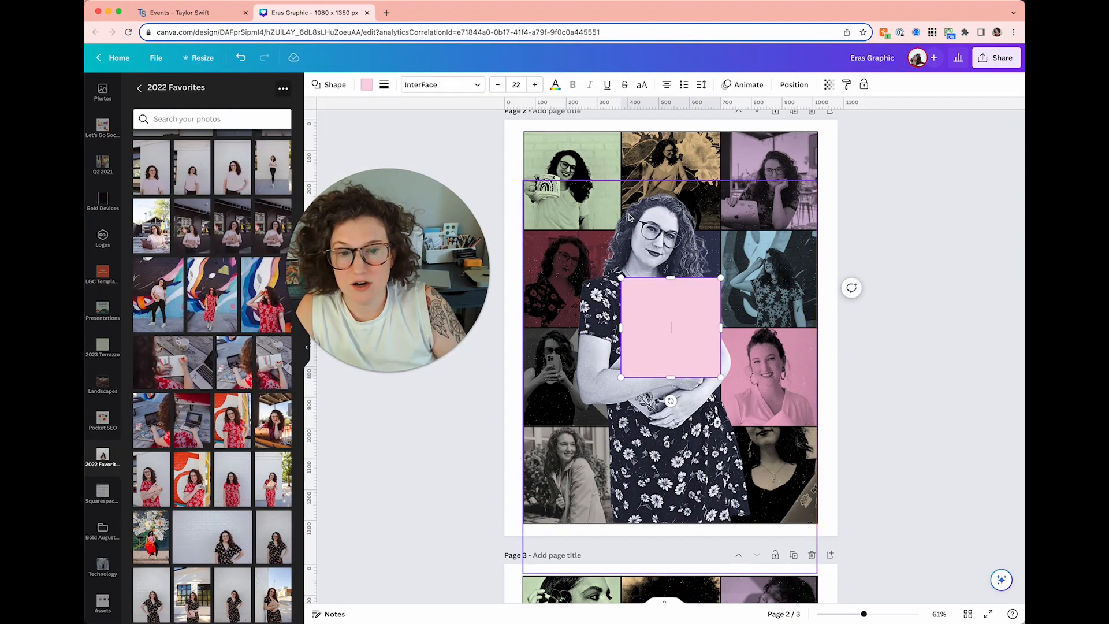
click(501, 344)
drag(632, 298, 544, 245)
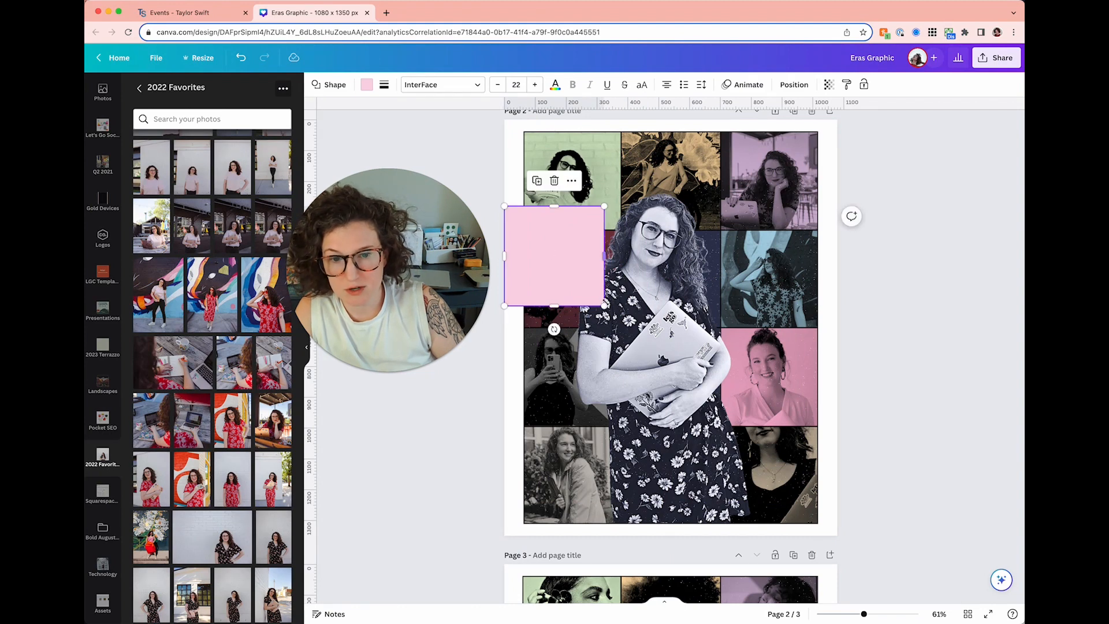
drag(604, 304, 890, 493)
drag(841, 543, 837, 536)
drag(770, 426, 768, 389)
- Centre the square vertically, place guides on its top and bottom edges, then delete it
click(791, 84)
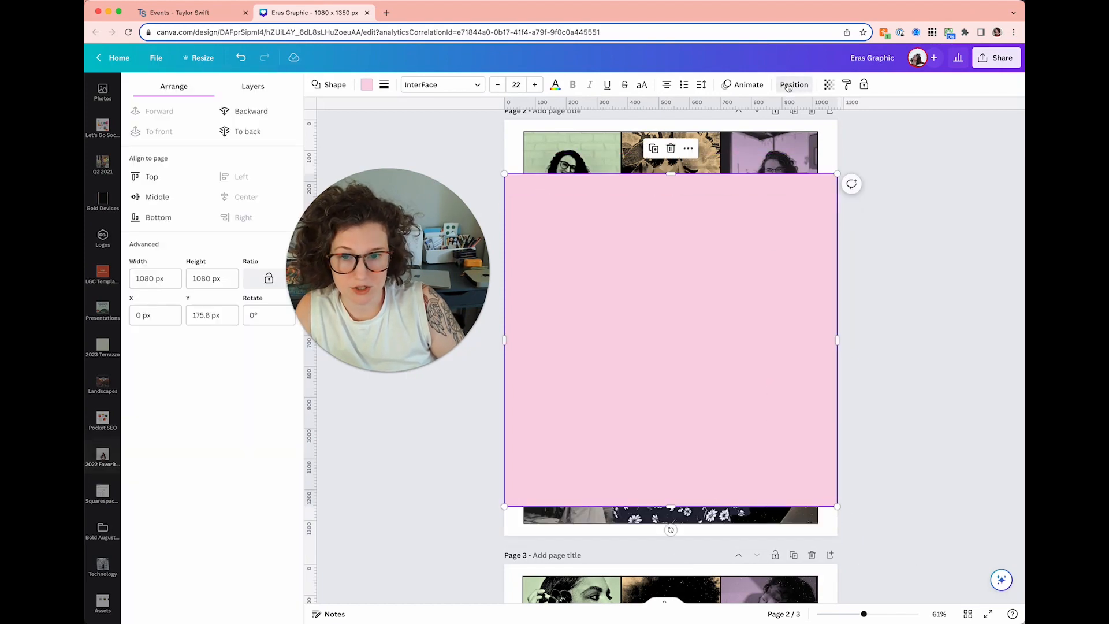
click(166, 202)
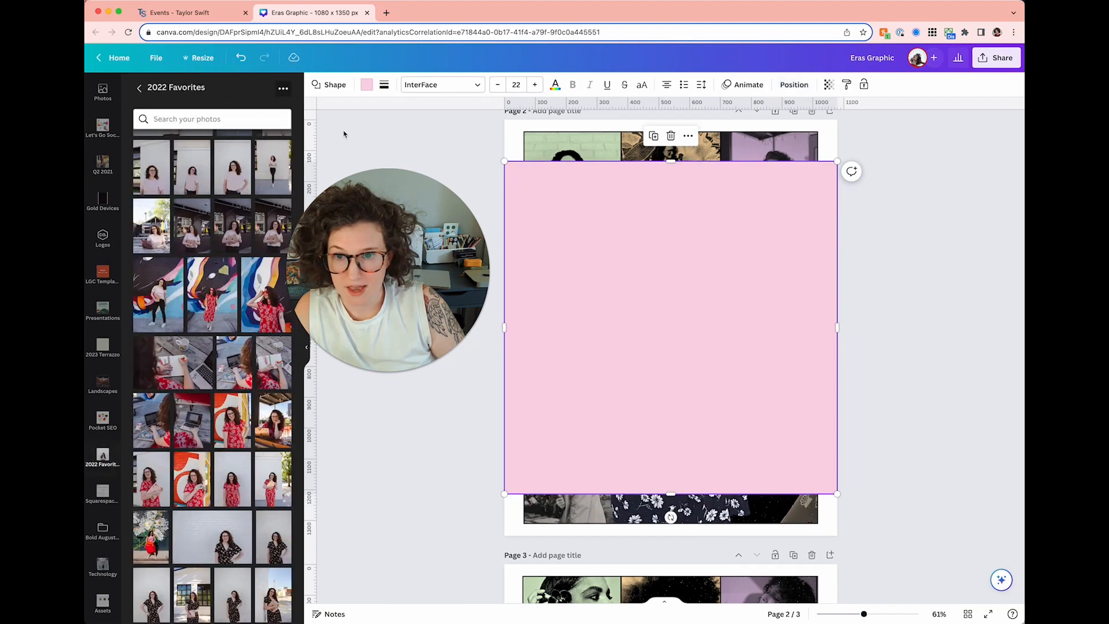
drag(356, 107, 356, 157)
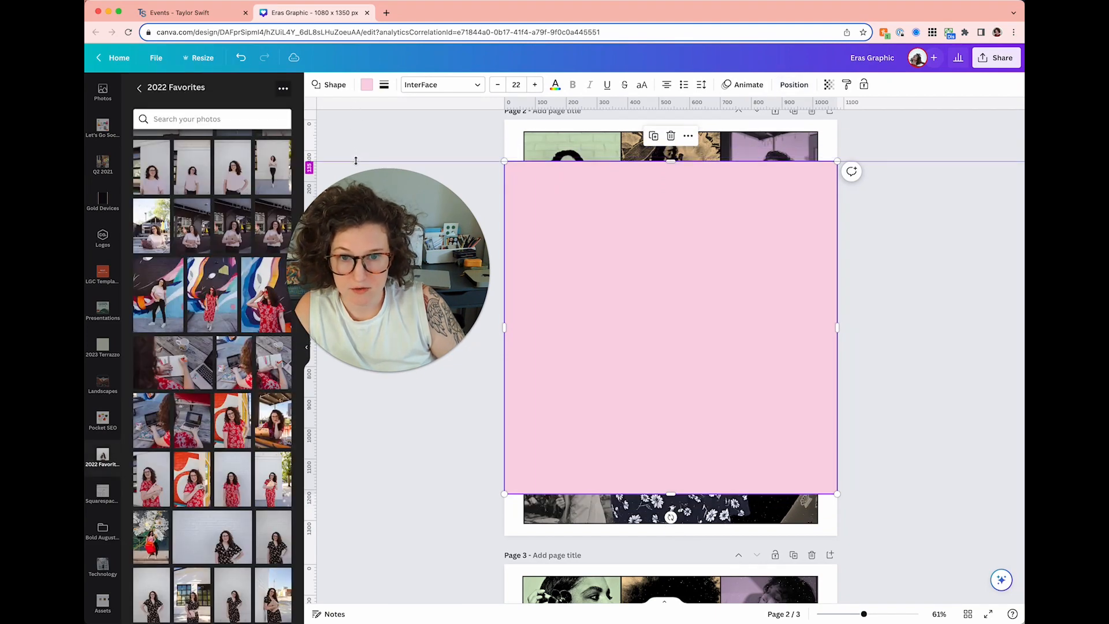
drag(390, 456, 387, 495)
click(550, 452)
key(Delete)
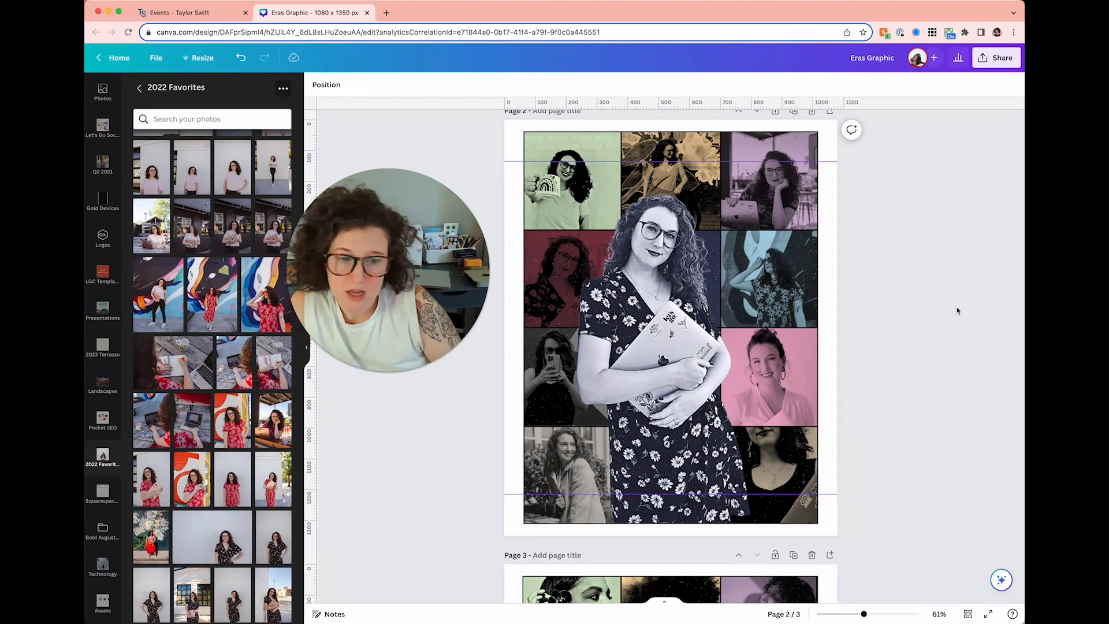
- Try moving and enlarging the Page 2 photo grid, then undo the change
click(809, 487)
drag(809, 487, 788, 491)
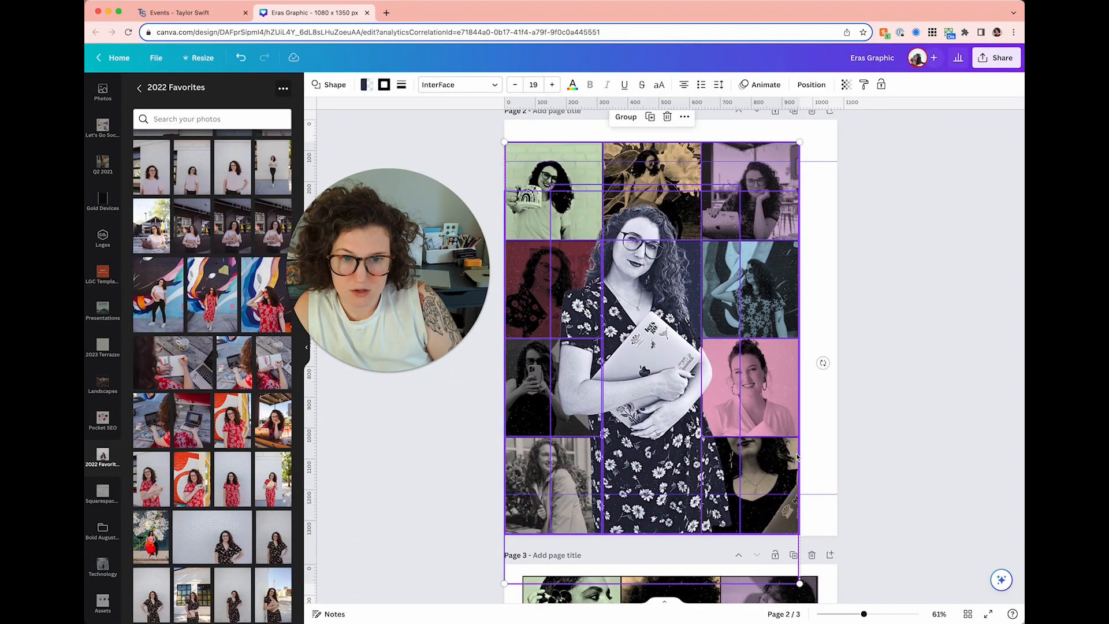
drag(799, 141, 815, 120)
drag(789, 231, 800, 229)
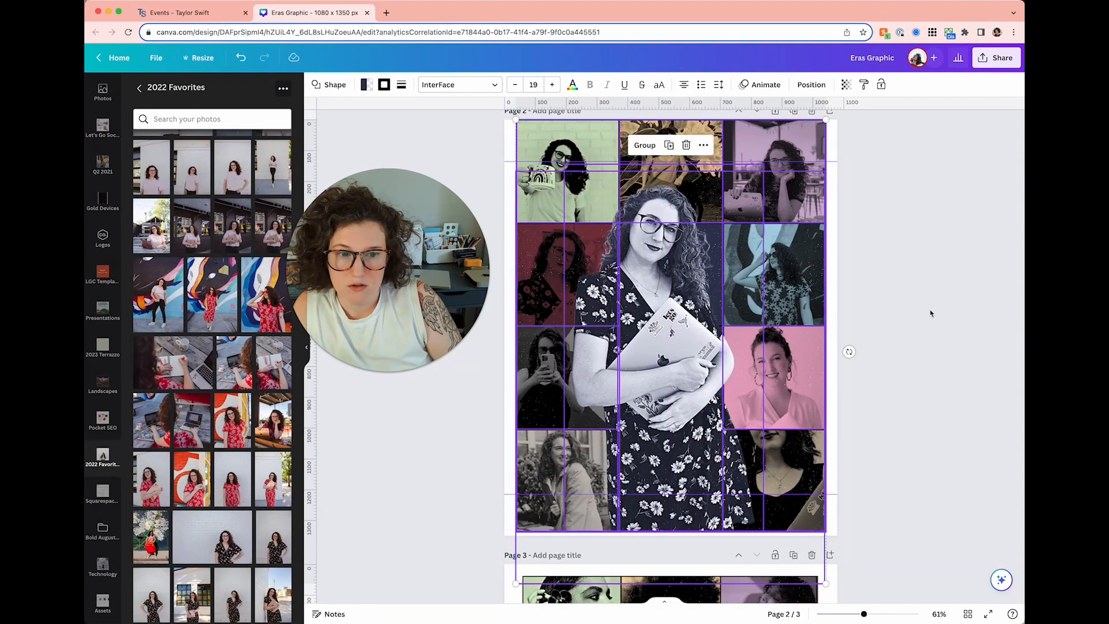
click(930, 307)
key(super+z)
key(super+z)
key(super+z)
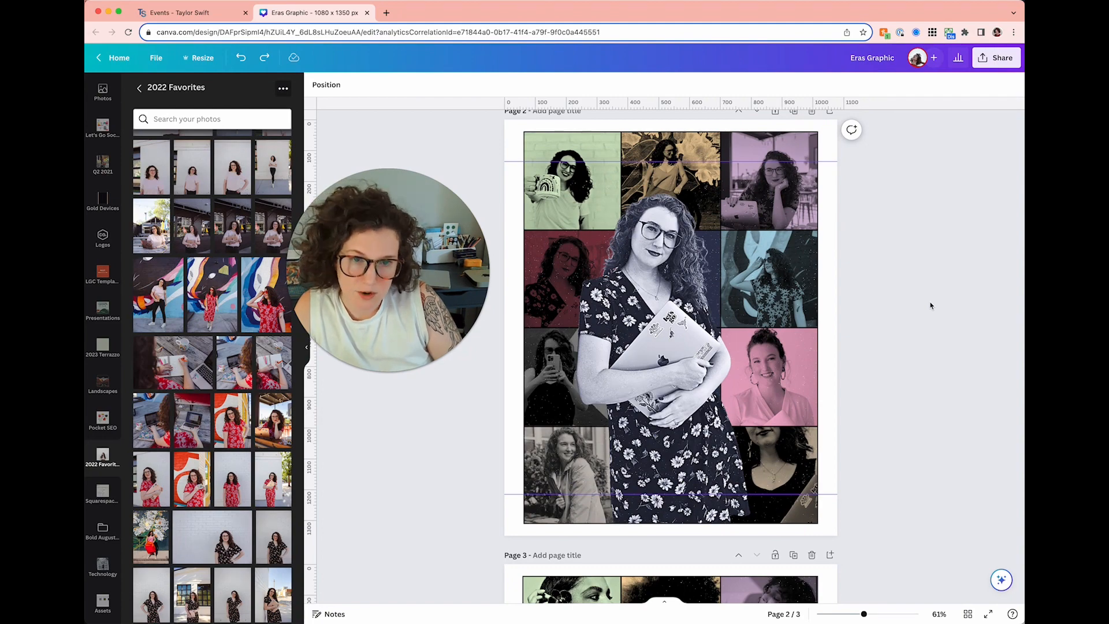
- Line the Page 2 photo grid up with the top guide and add a blank page after Page 3
drag(543, 180, 543, 141)
click(482, 147)
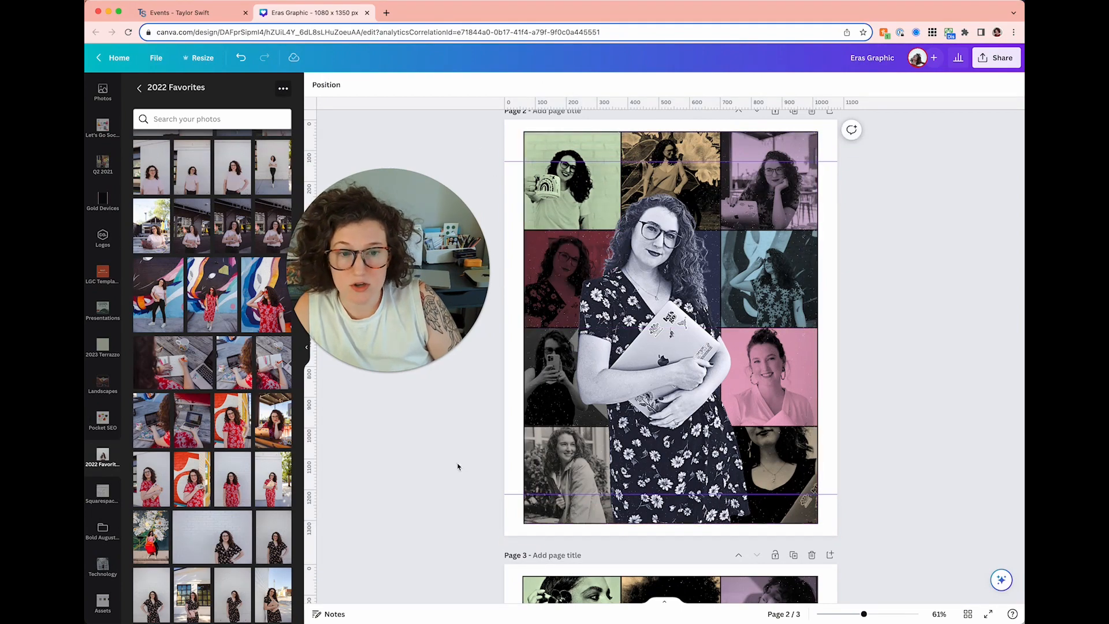
scroll(458, 466, down, 10)
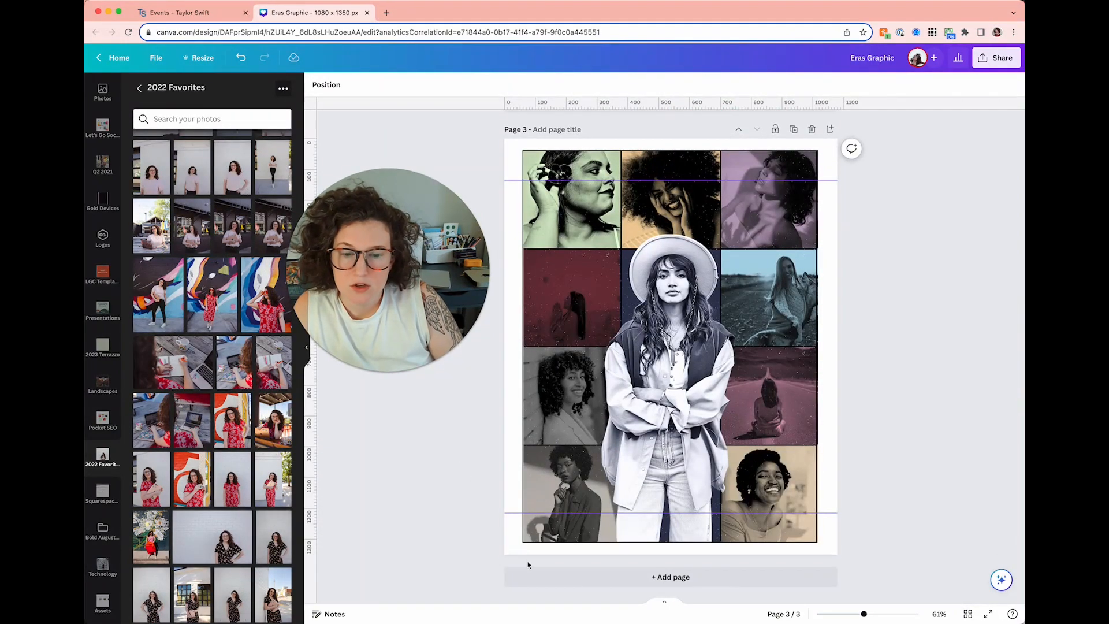
click(527, 576)
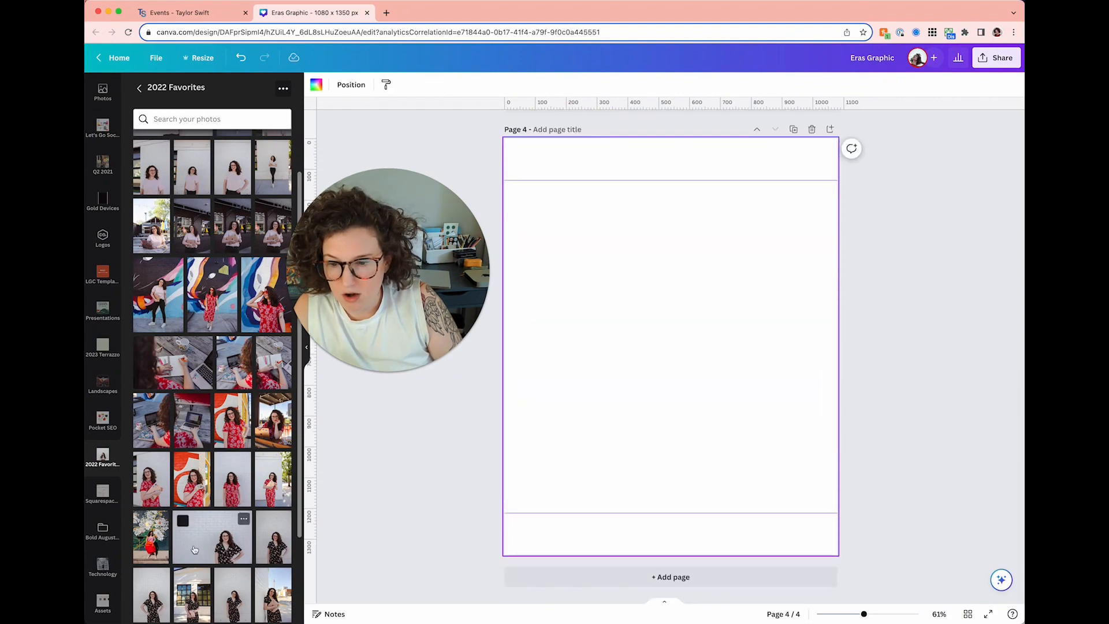
- Add the 2022 Favorites brick-wall photo to Page 4 and paste in the copied Eras Tour poster
click(185, 548)
click(603, 494)
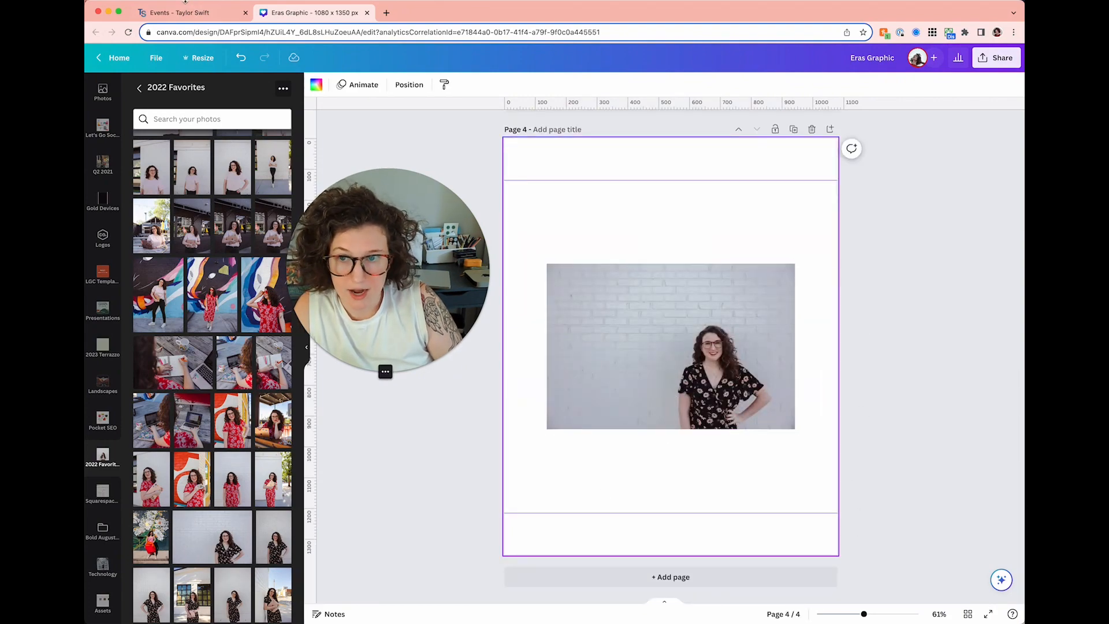
click(186, 6)
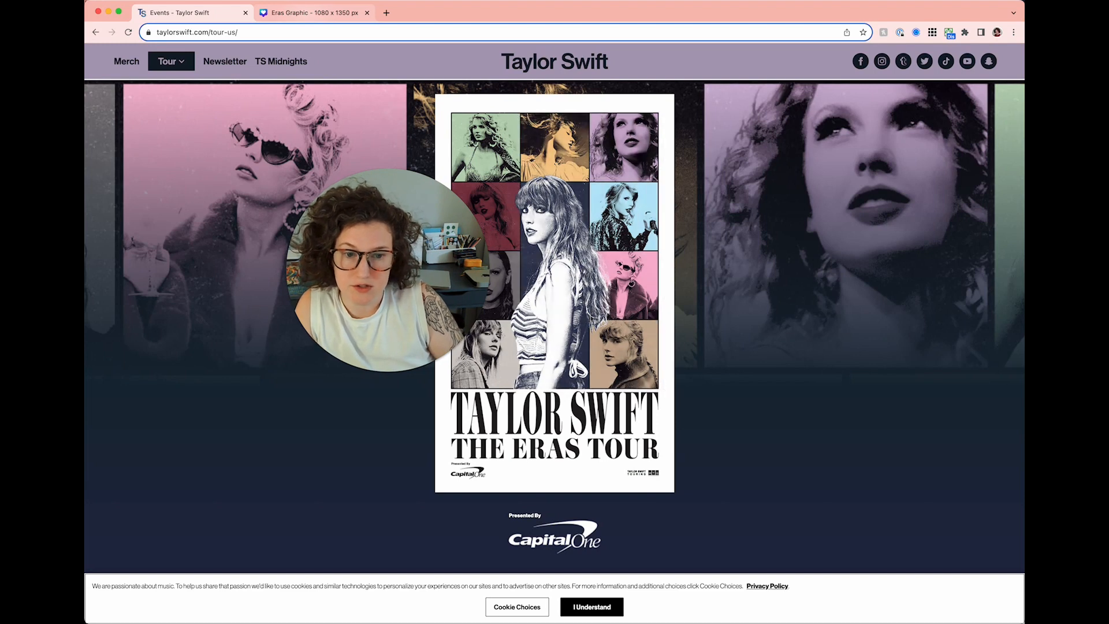
click(312, 13)
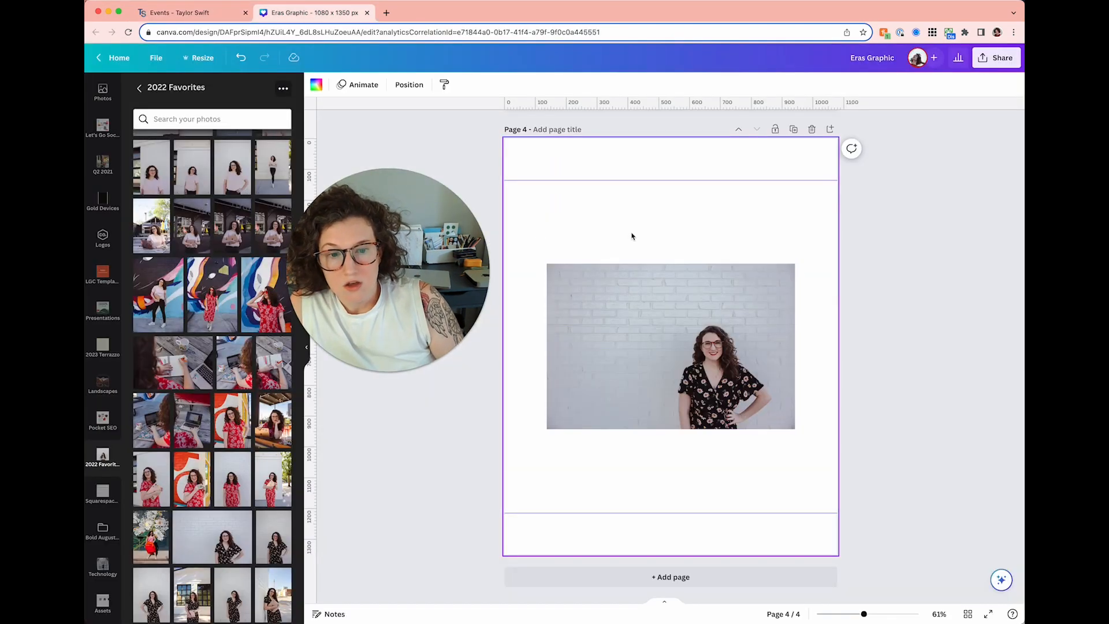
key(super+v)
- Move the Eras poster to the left edge and crop the brick-wall photo square
drag(638, 254, 511, 254)
click(716, 328)
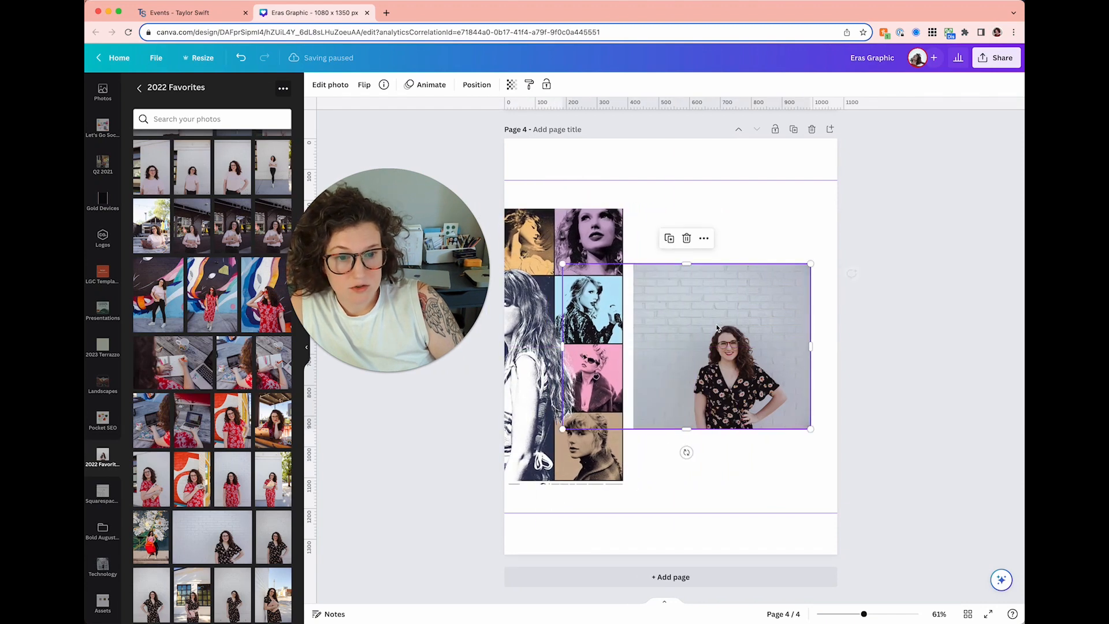
drag(562, 346, 650, 347)
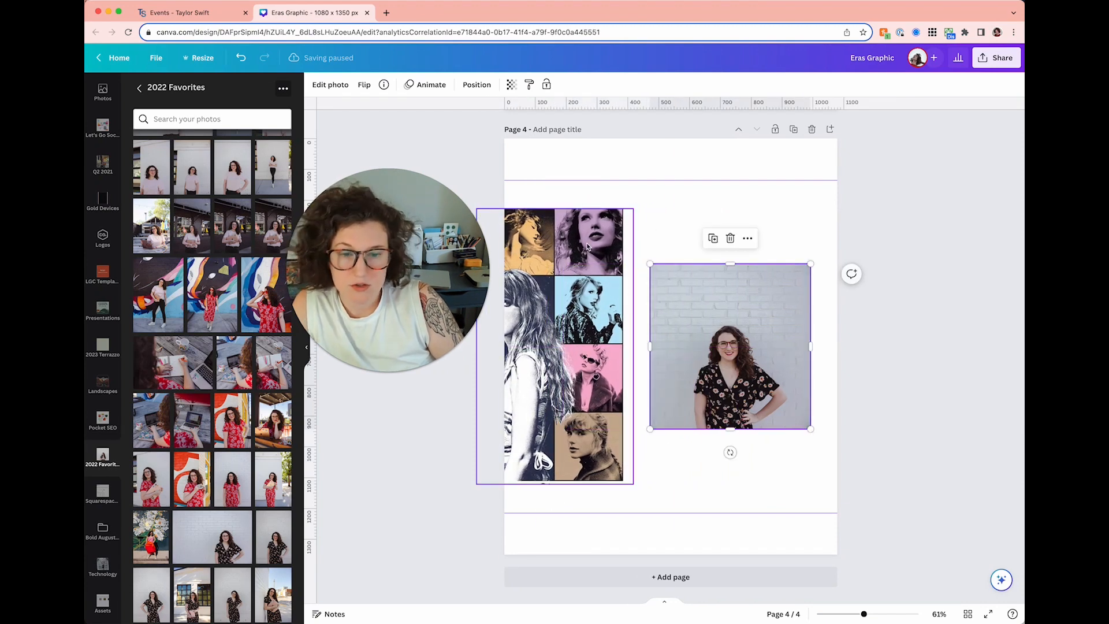
drag(385, 289, 834, 221)
click(815, 304)
drag(816, 269, 922, 187)
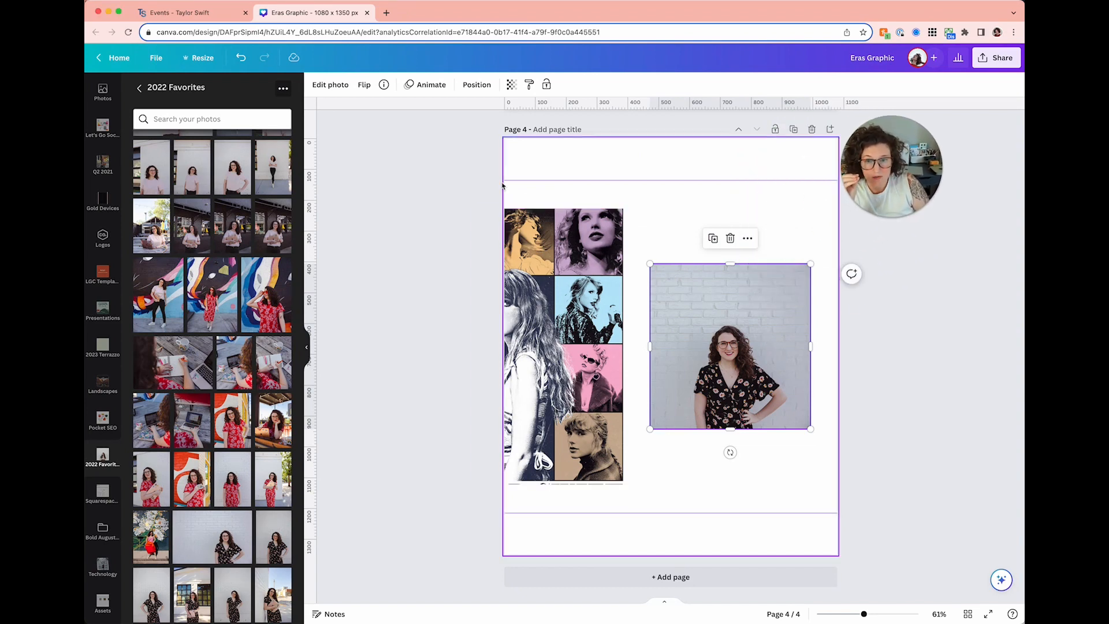
- Apply the Blush duotone effect to the brick-wall portrait
click(331, 85)
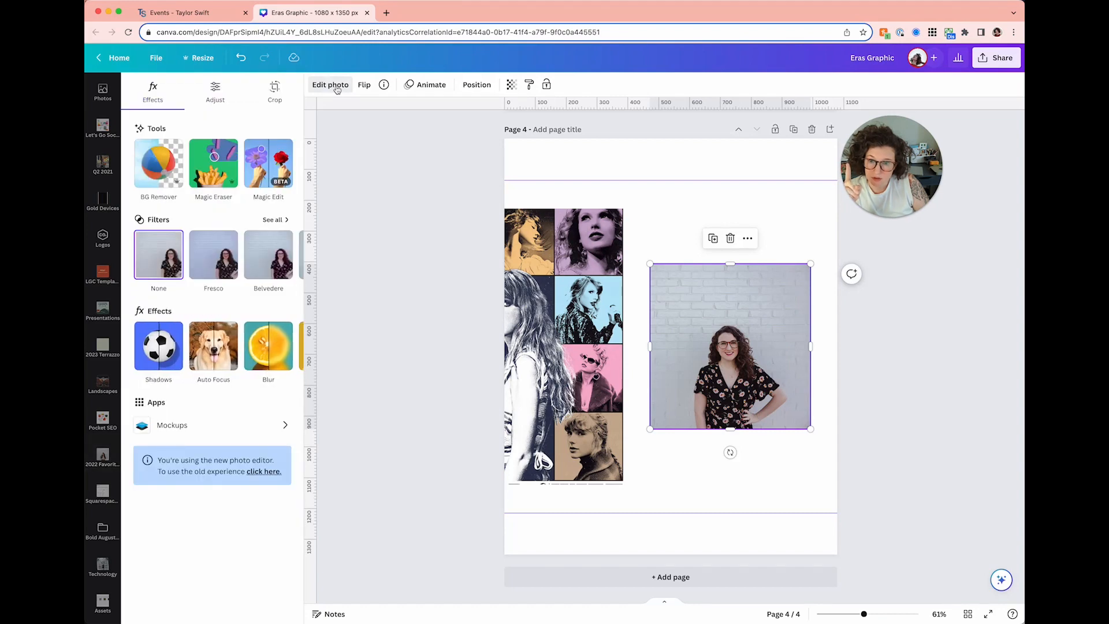
scroll(220, 362, right, 3)
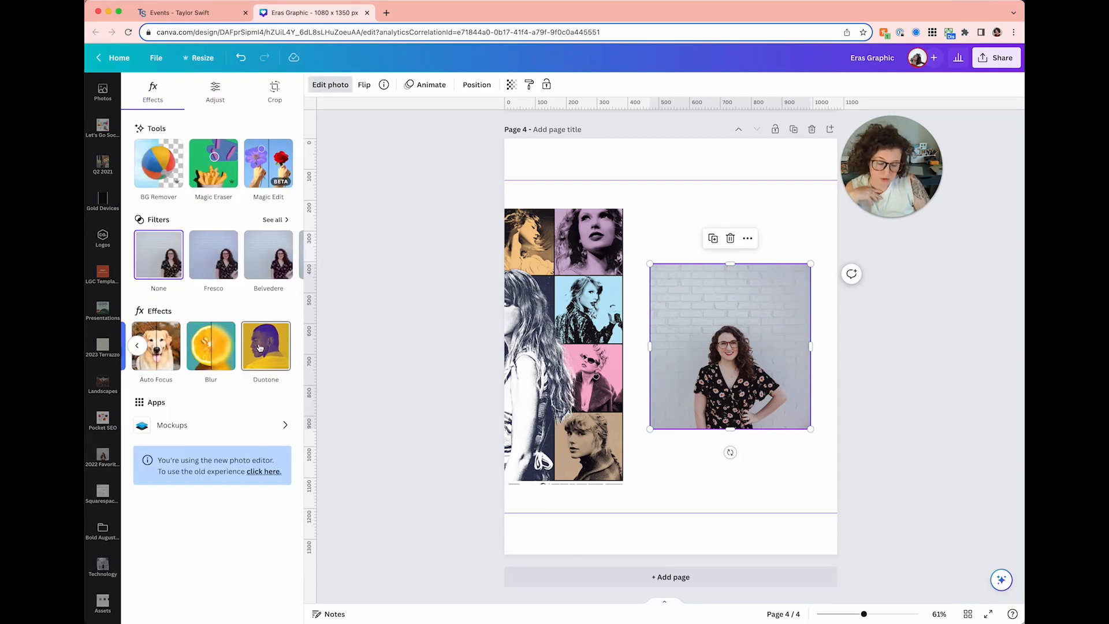
click(267, 353)
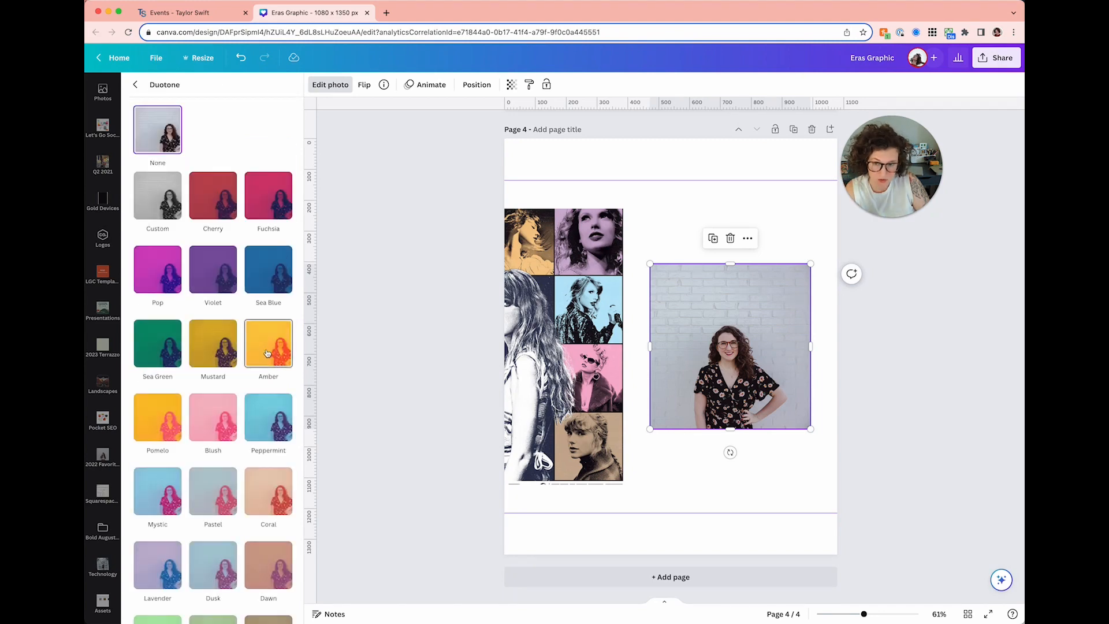
scroll(259, 316, down, 10)
scroll(259, 317, up, 10)
scroll(258, 317, down, 2)
scroll(258, 316, up, 1)
scroll(259, 316, down, 2)
scroll(257, 332, up, 2)
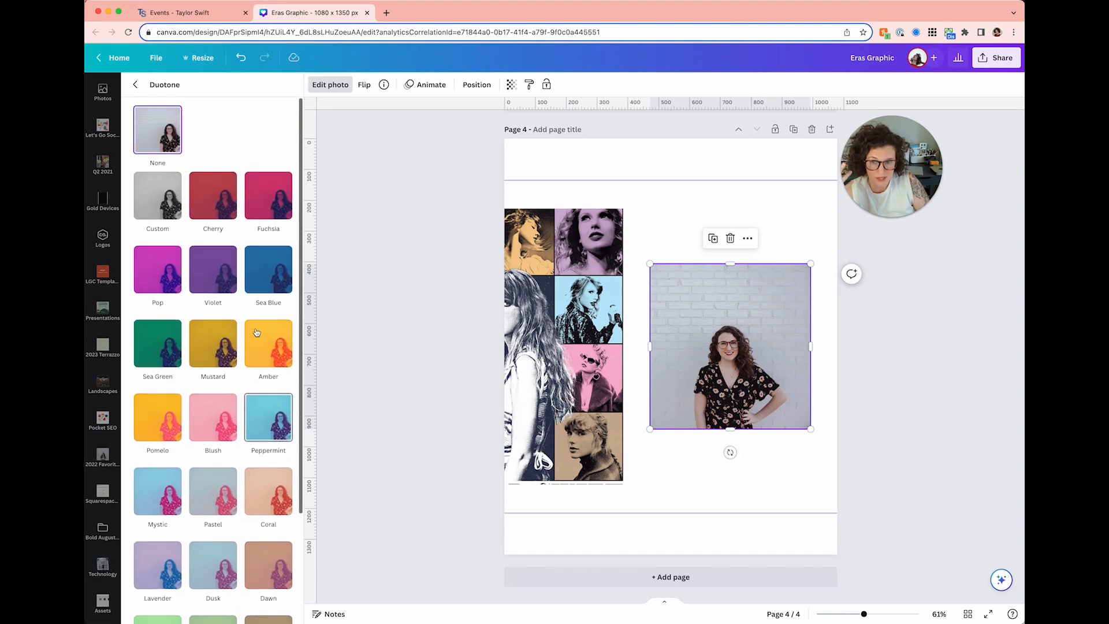
click(218, 413)
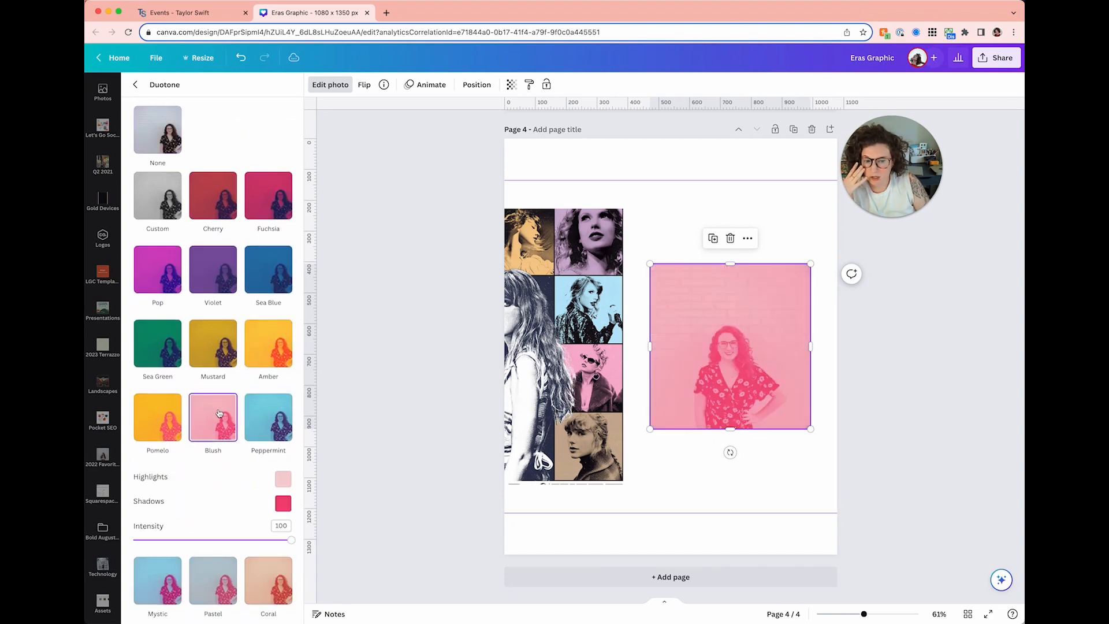
- Set the duotone highlight colour to the pink sampled from the Eras poster
scroll(219, 418, down, 2)
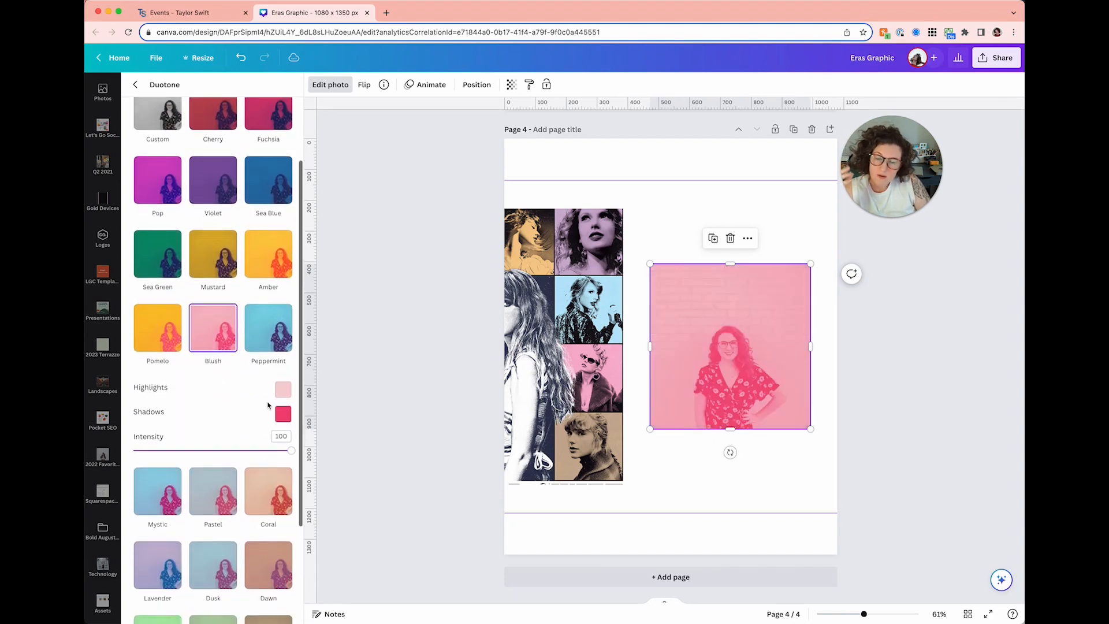
scroll(271, 404, down, 1)
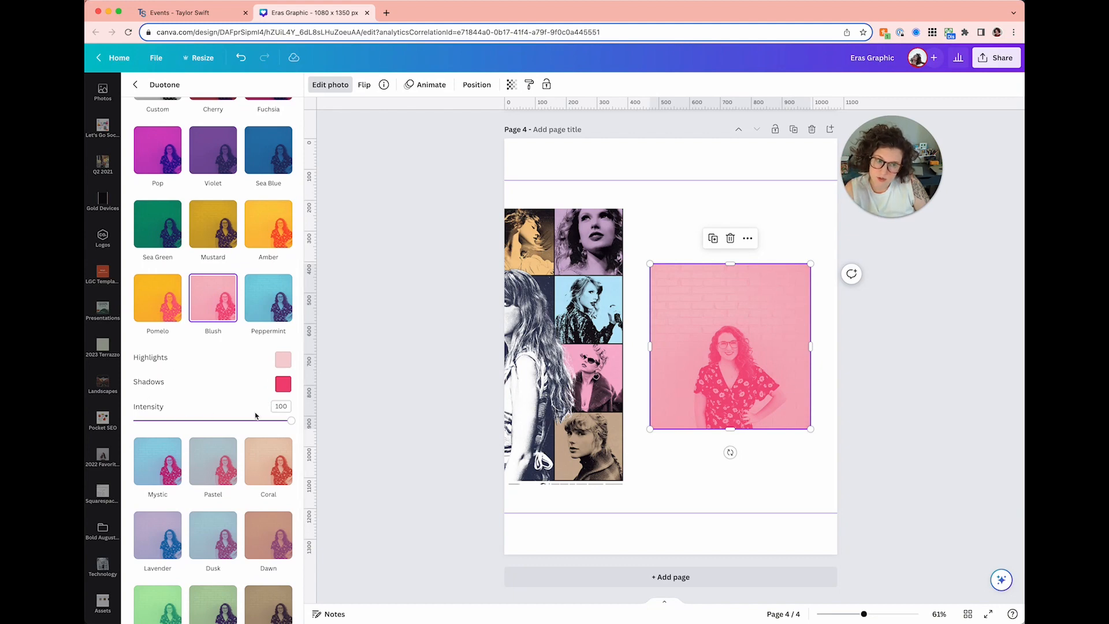
click(283, 360)
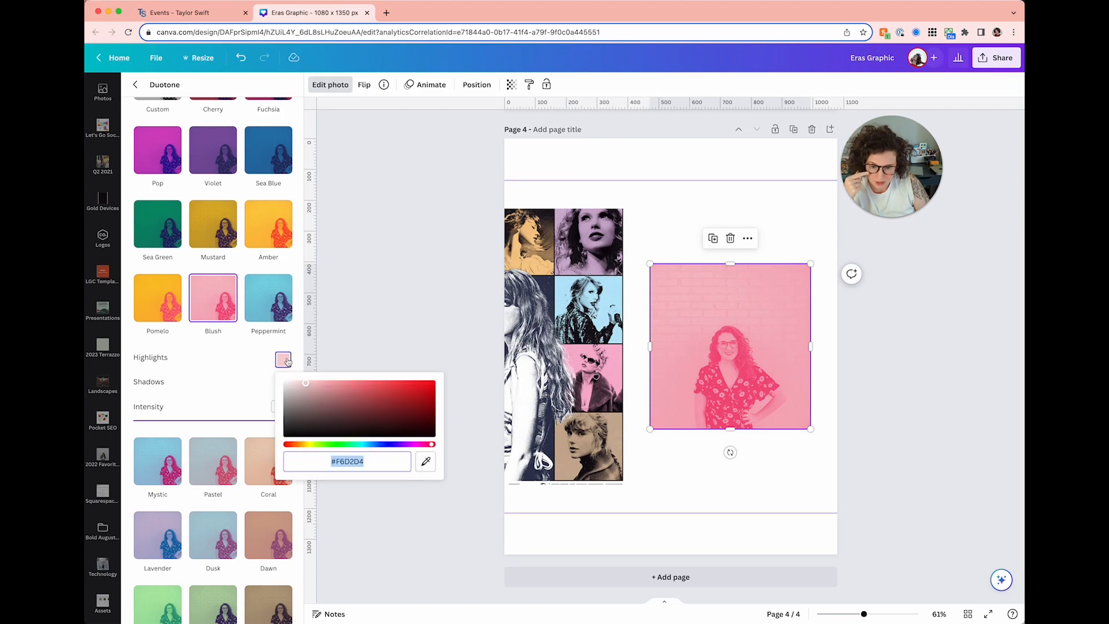
click(425, 461)
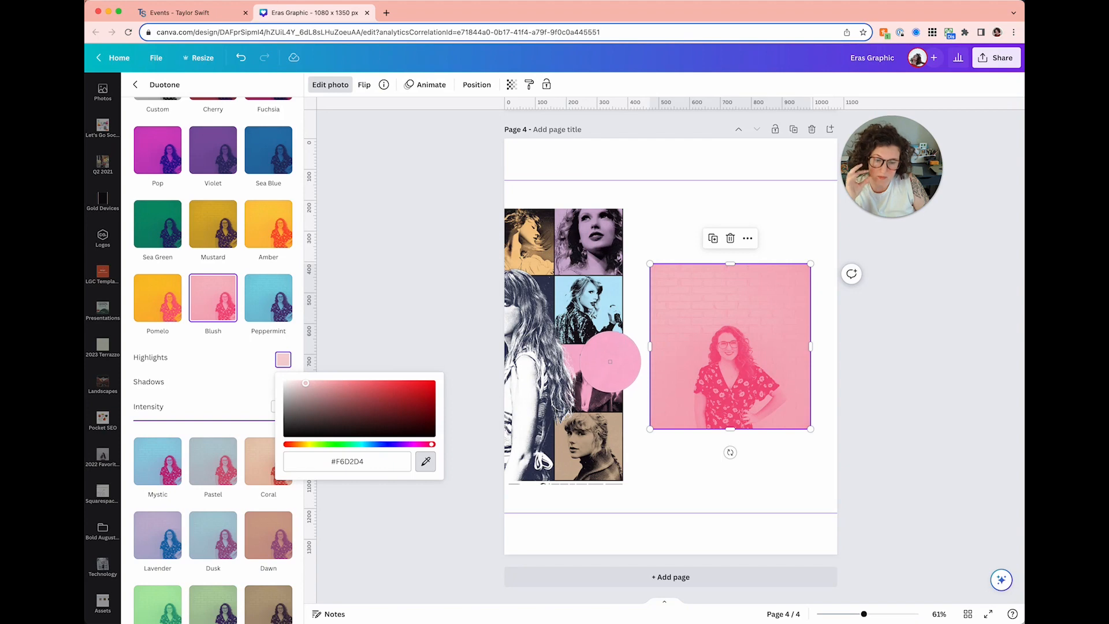
click(610, 362)
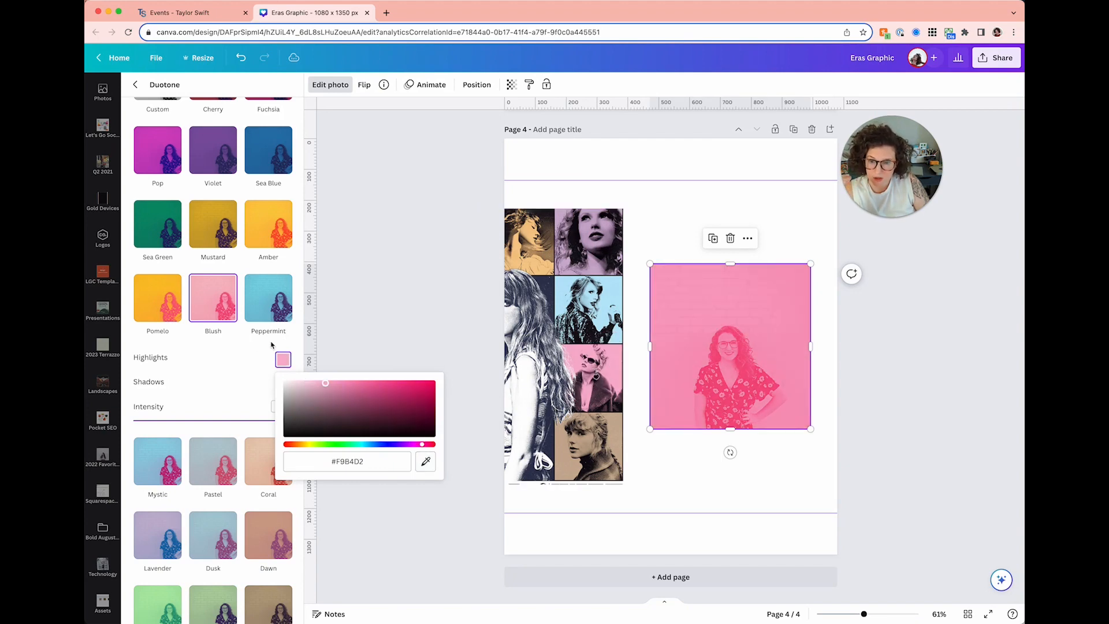
click(232, 355)
- Set the duotone shadows to near-black #0C070F from the collage and nudge the photo left
click(283, 385)
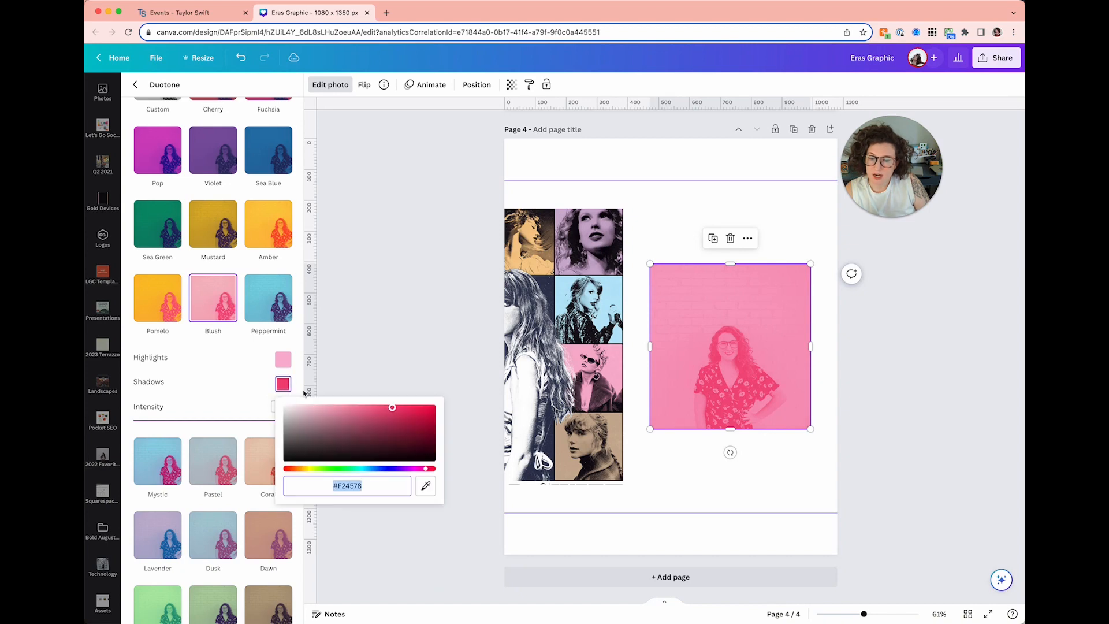
click(425, 487)
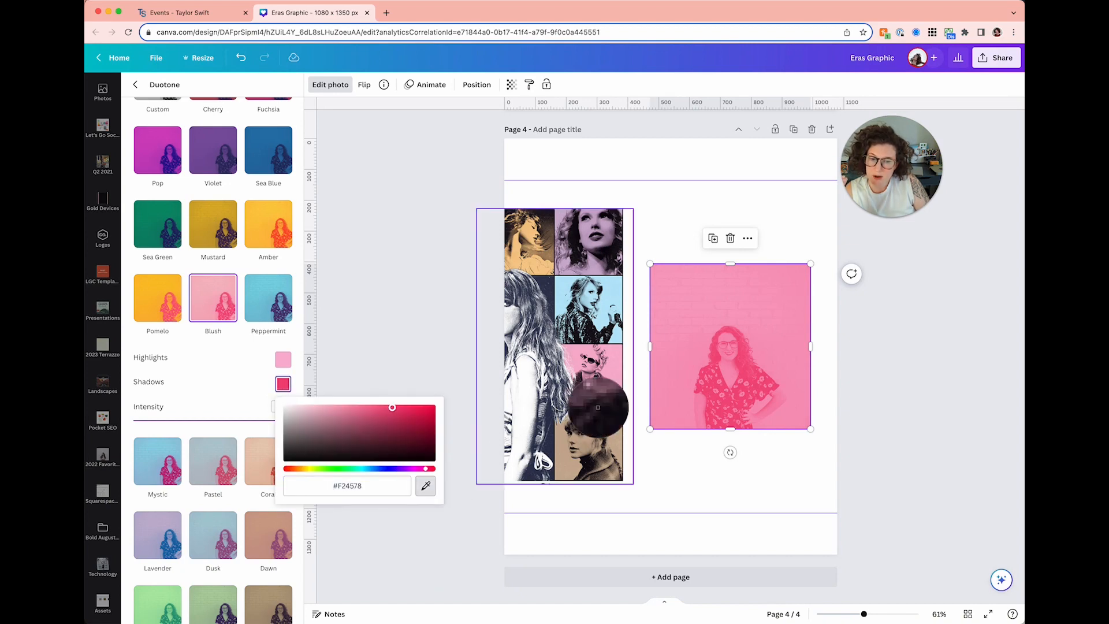
click(617, 405)
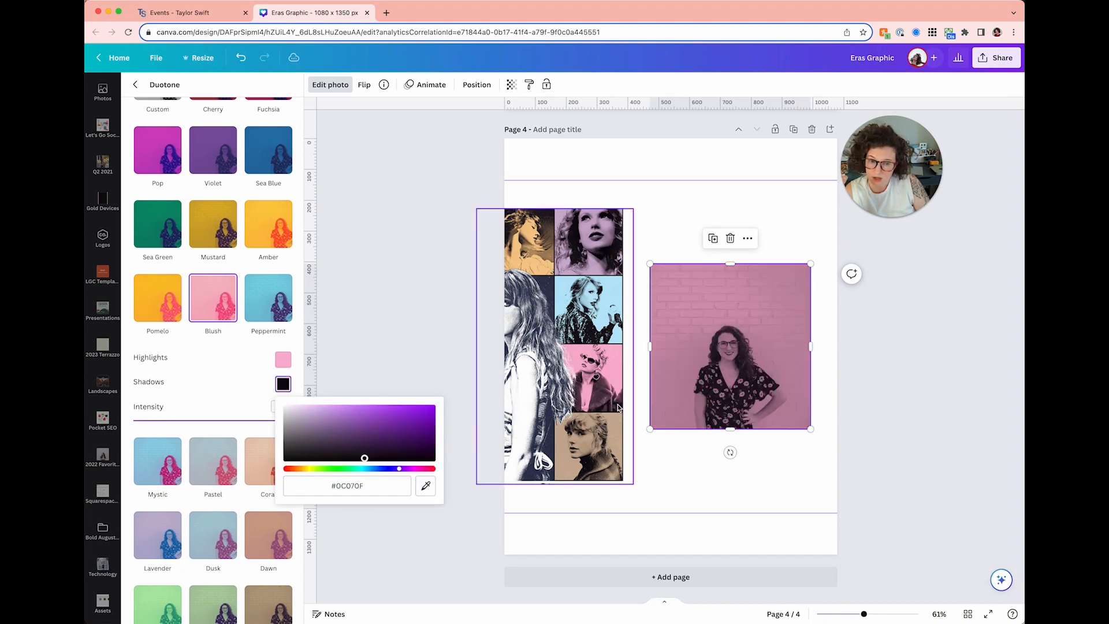
click(427, 372)
mouse_move(687, 377)
mouse_down()
mouse_move(671, 378)
mouse_move(691, 381)
mouse_up()
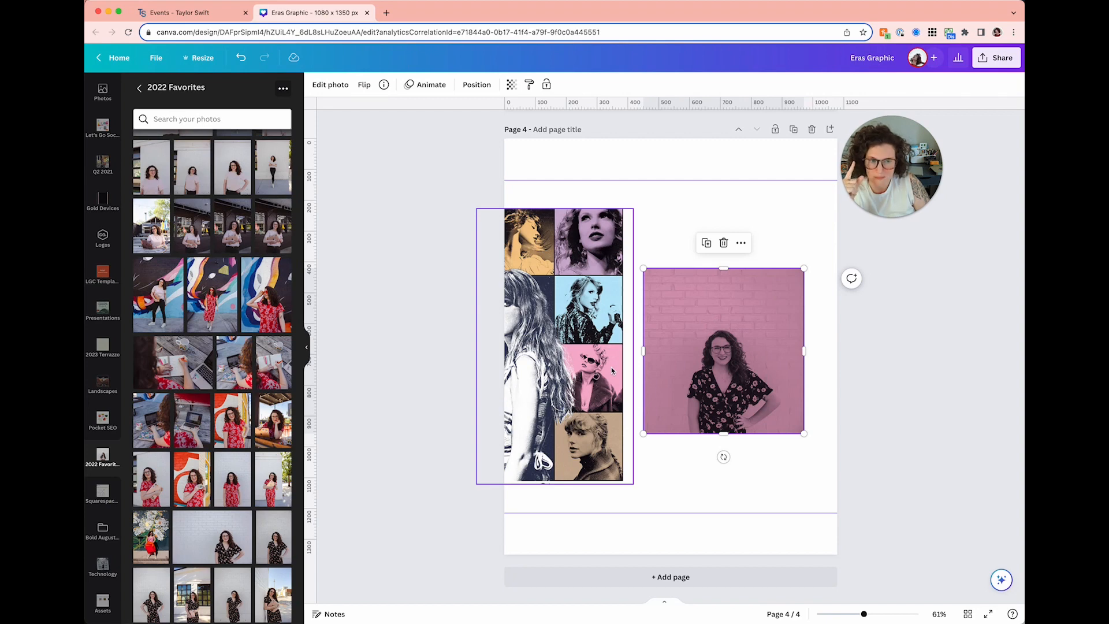
- Adjust the pink portrait to Whites 92, Blacks 50 and Clarity 40
click(341, 88)
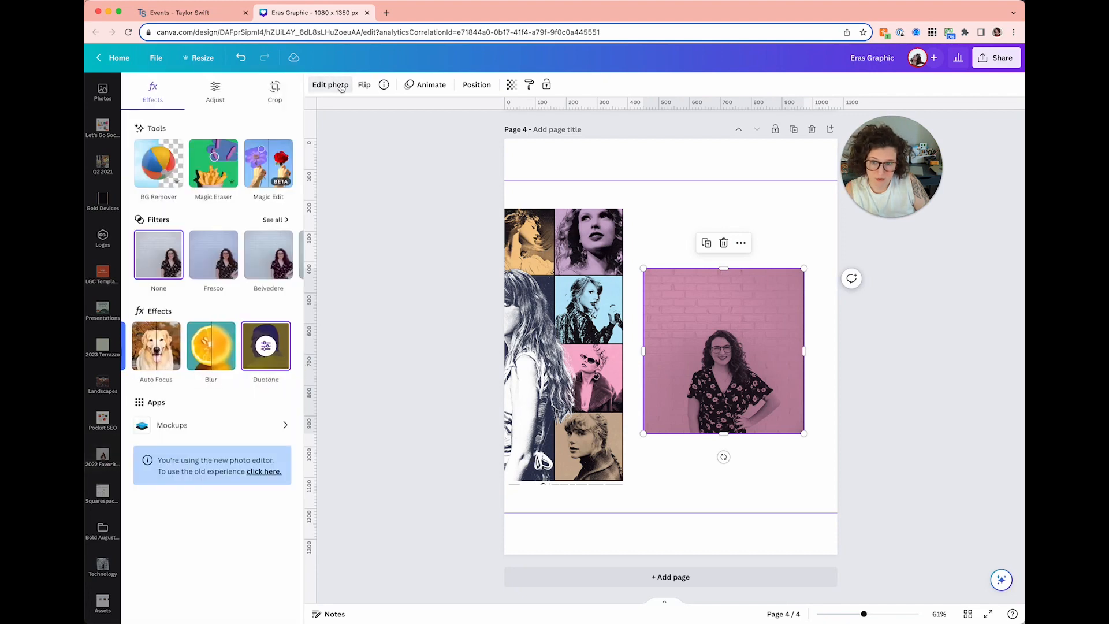
click(227, 101)
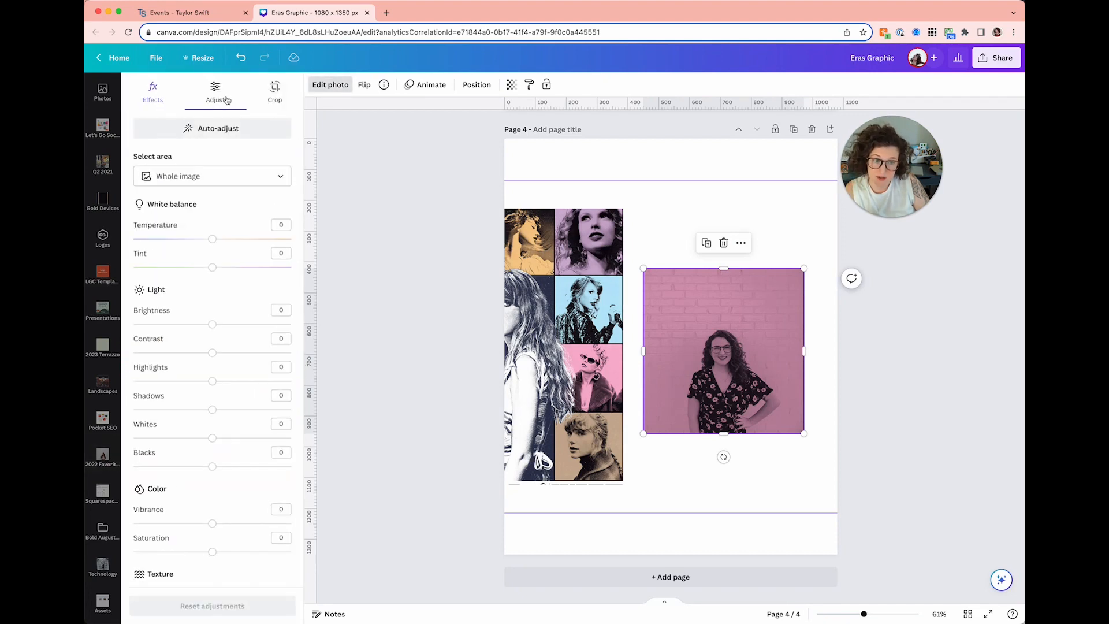
scroll(206, 341, down, 3)
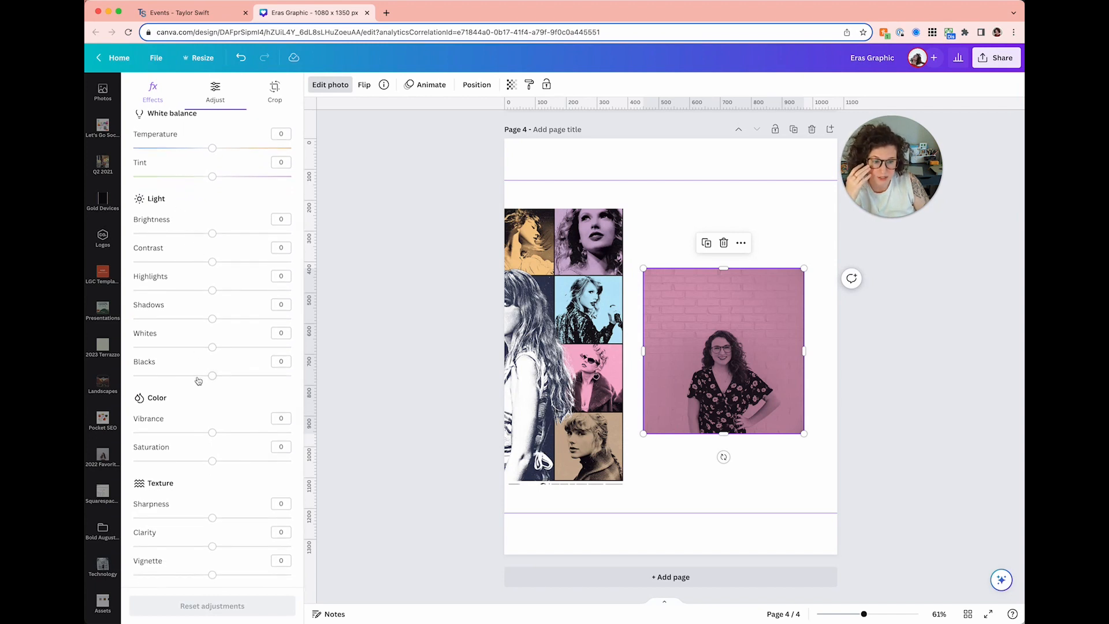
drag(223, 349, 282, 347)
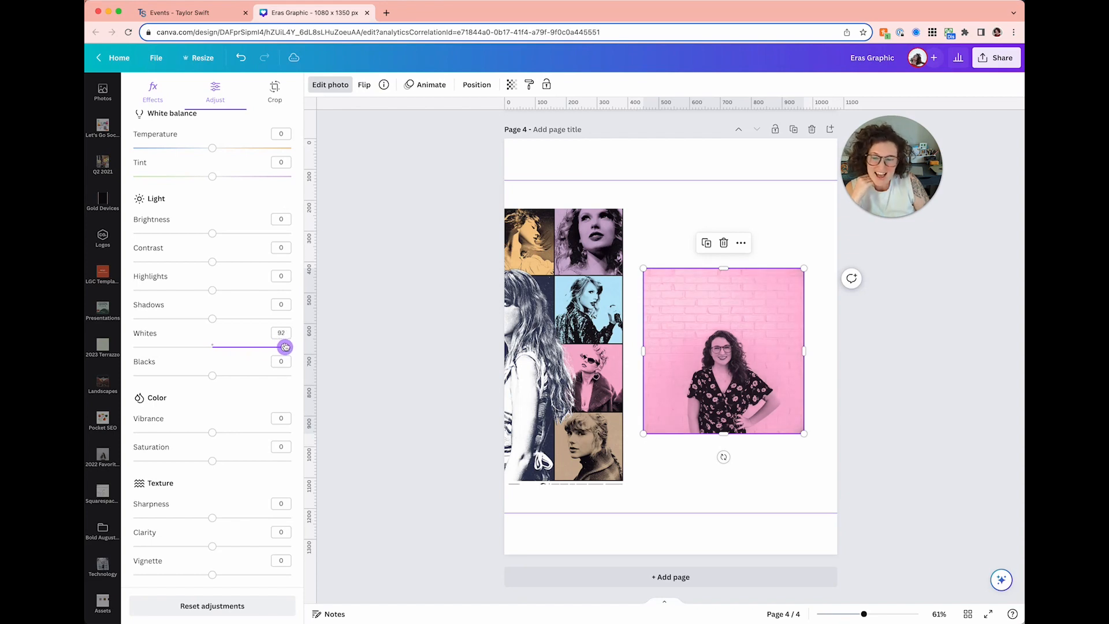
drag(212, 376, 252, 376)
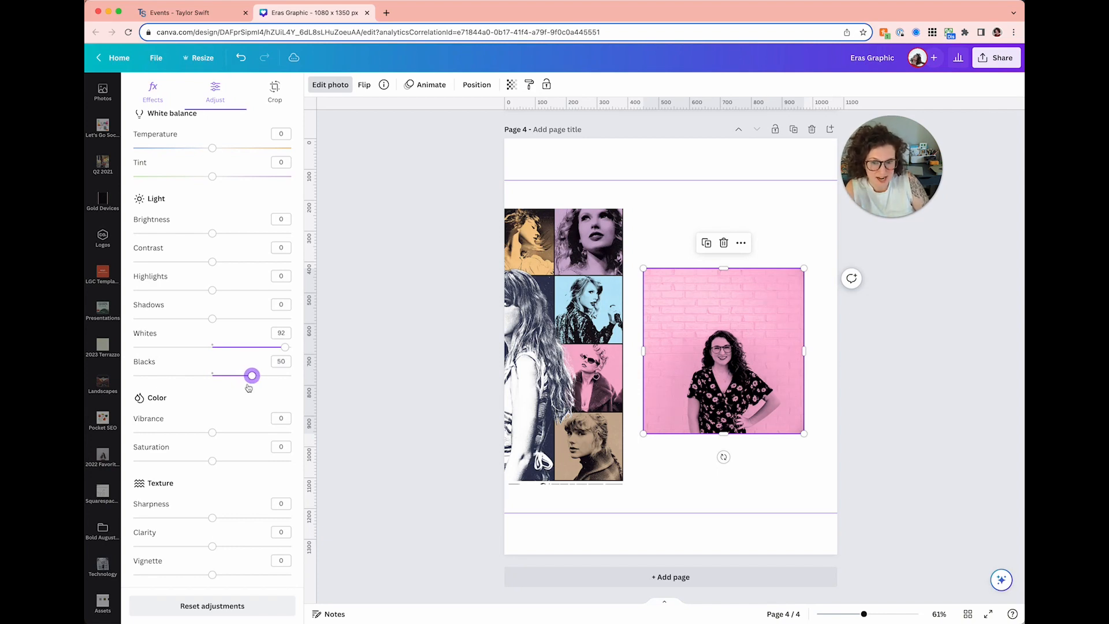
drag(212, 546, 245, 546)
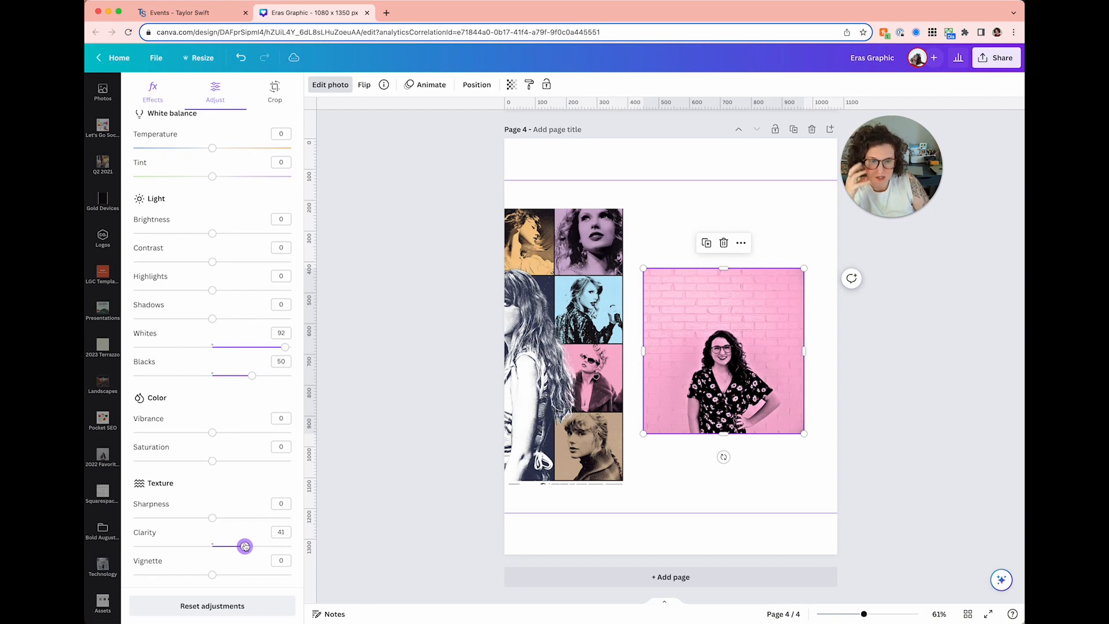
drag(245, 545, 244, 546)
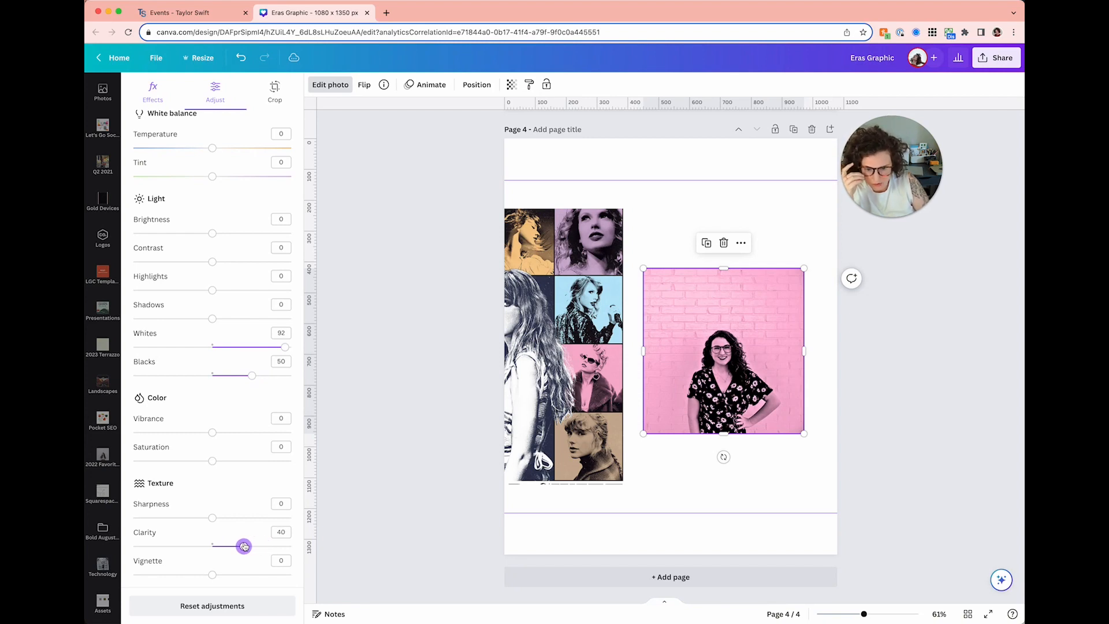
click(424, 381)
- Copy the page 4 portrait's pink style onto the road photo in page 3's collage
scroll(423, 379, up, 5)
scroll(424, 378, up, 3)
scroll(423, 379, up, 5)
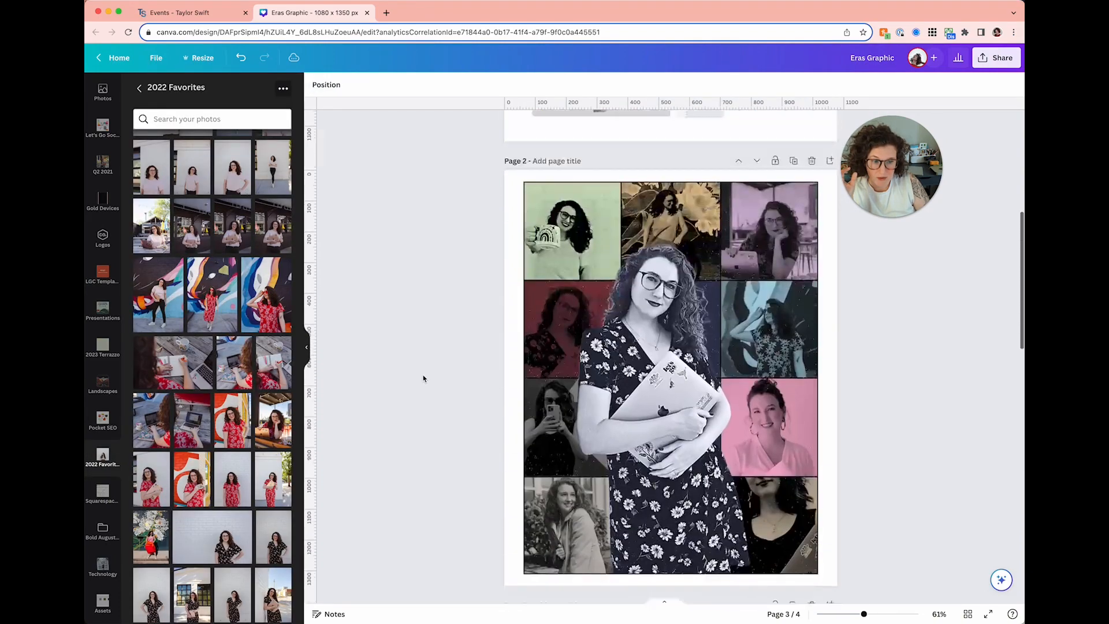
scroll(423, 378, down, 10)
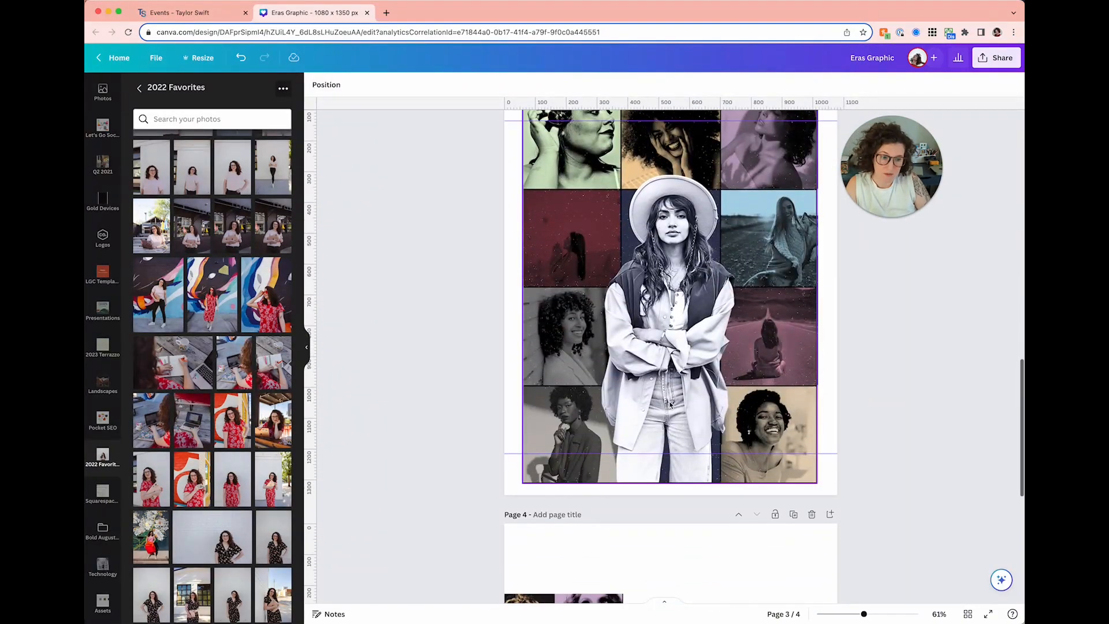
click(775, 373)
click(805, 340)
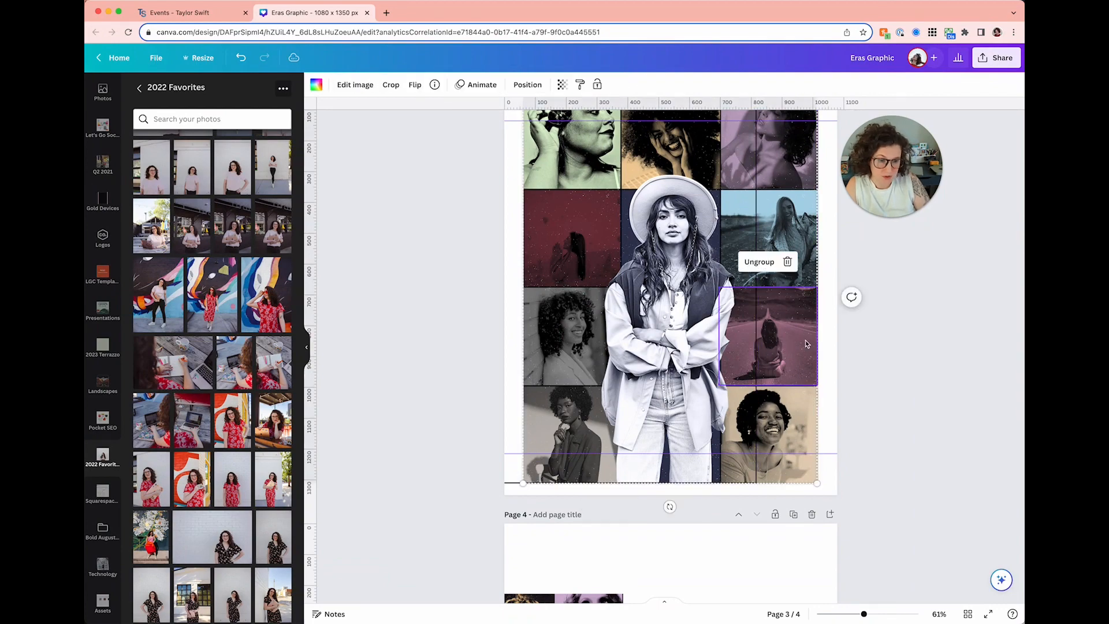
click(800, 342)
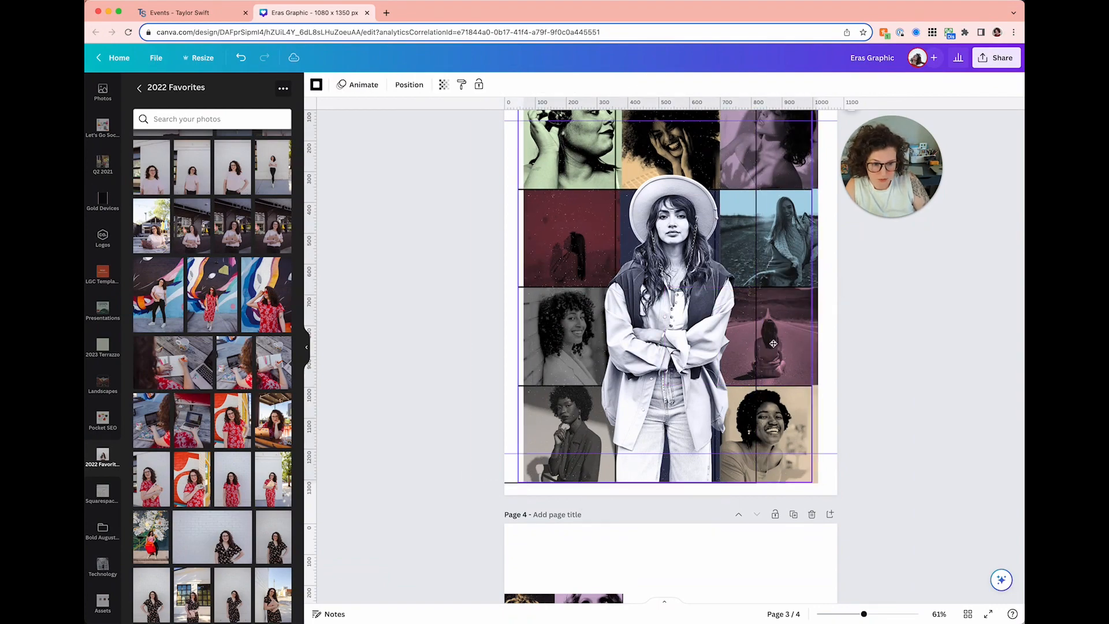
click(804, 340)
scroll(769, 416, down, 5)
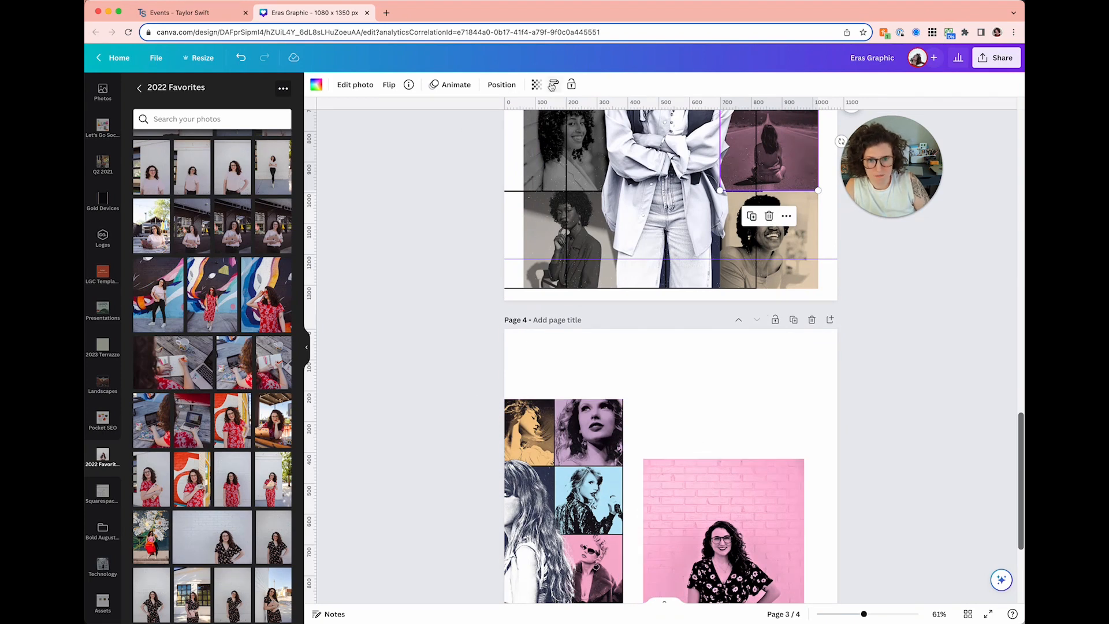
click(682, 511)
click(529, 84)
click(788, 136)
- Shift page 3's collage frame right so it snaps flush with the page
scroll(939, 377, up, 4)
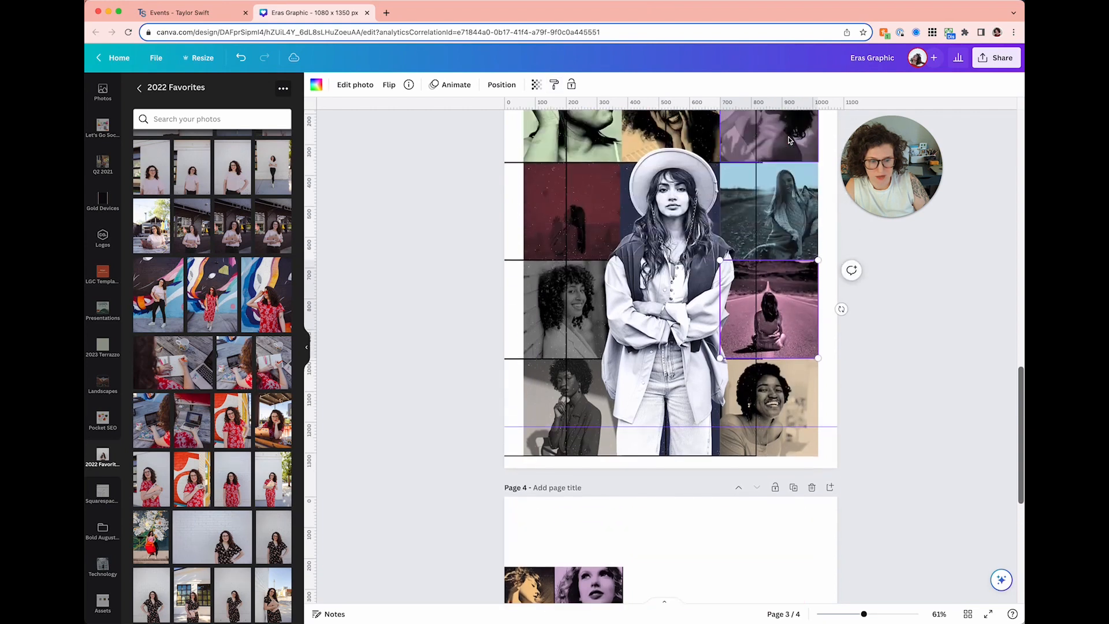
scroll(939, 377, up, 2)
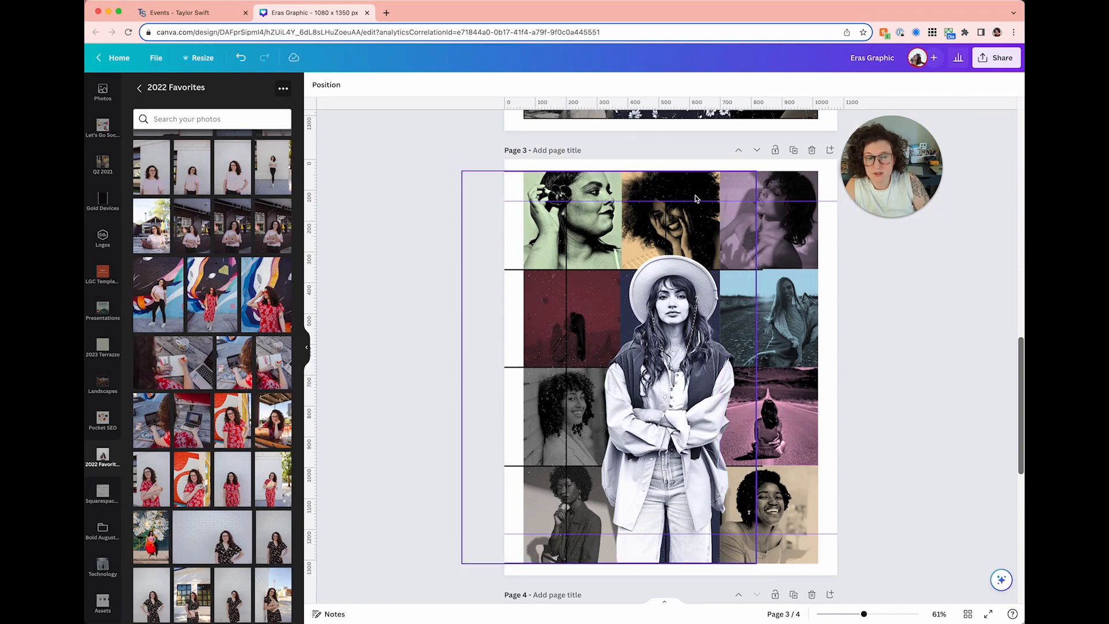
drag(695, 198, 757, 185)
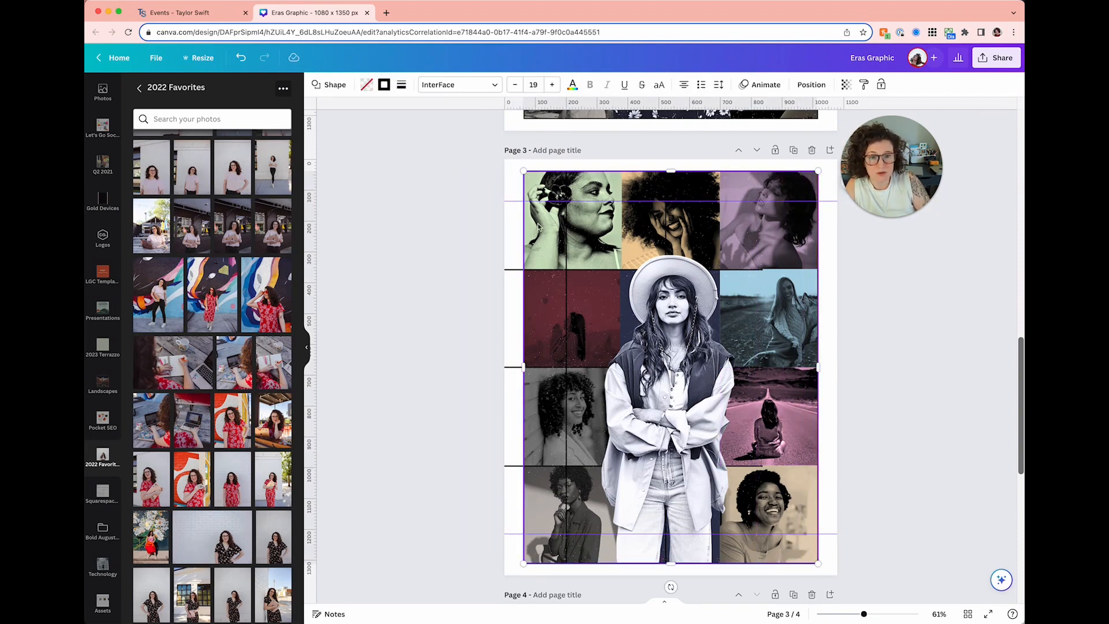
click(514, 273)
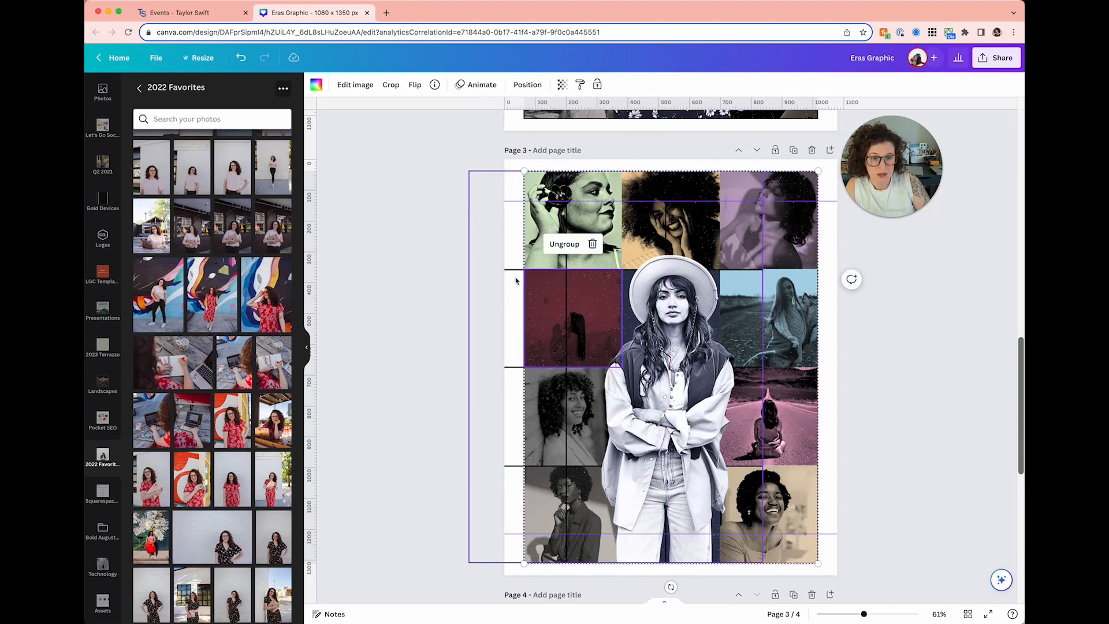
click(564, 270)
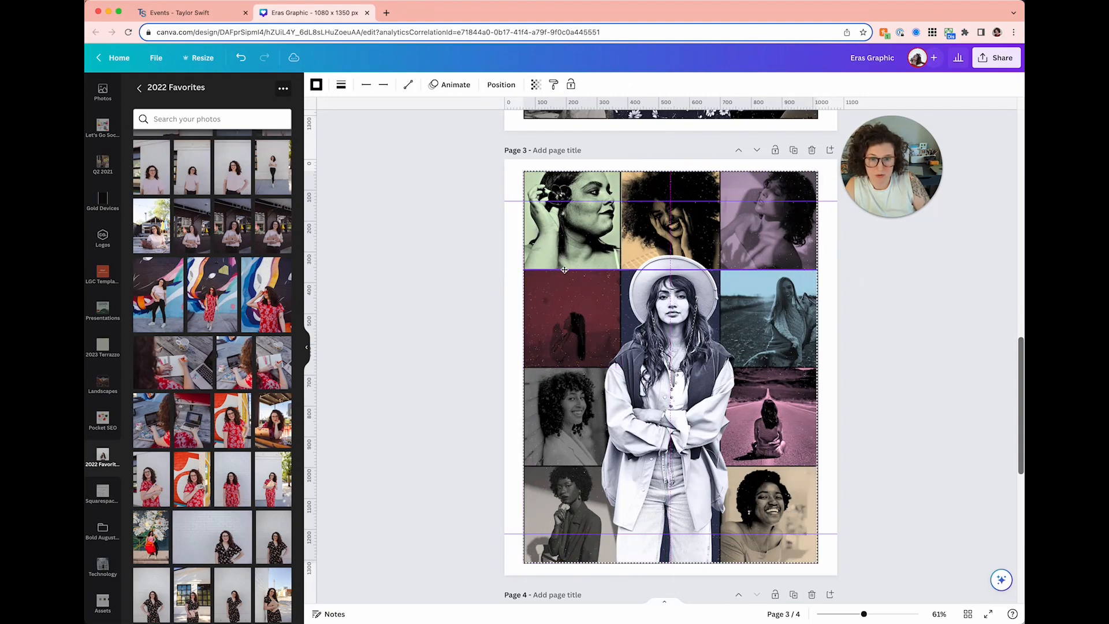
click(473, 268)
click(153, 60)
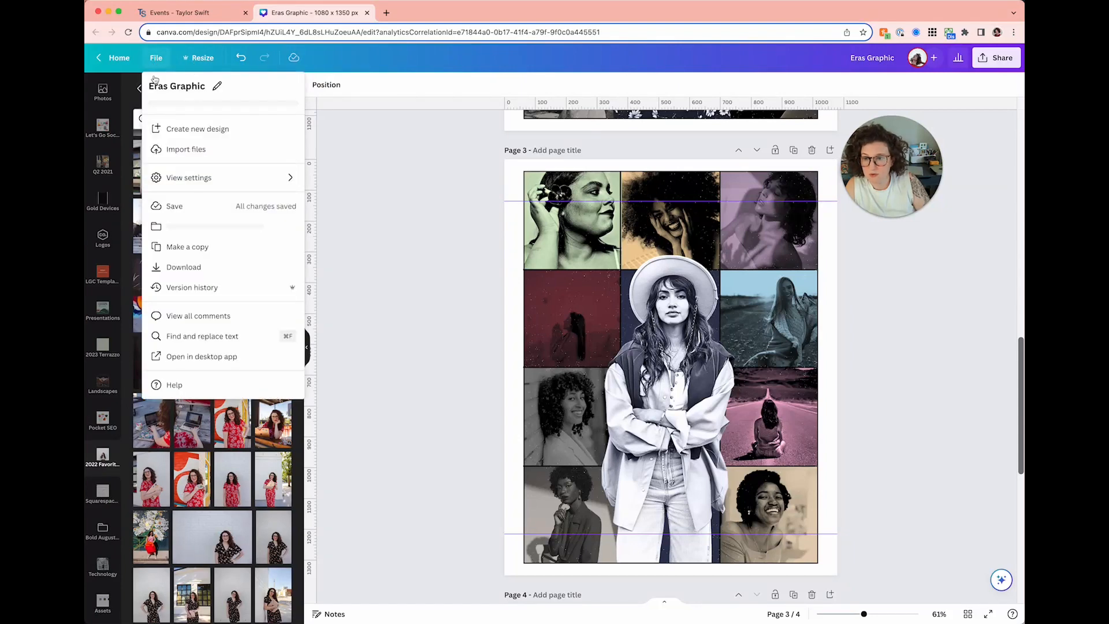
- Hide the rulers and guides and scroll down to the Page 4 portrait
mouse_move(186, 188)
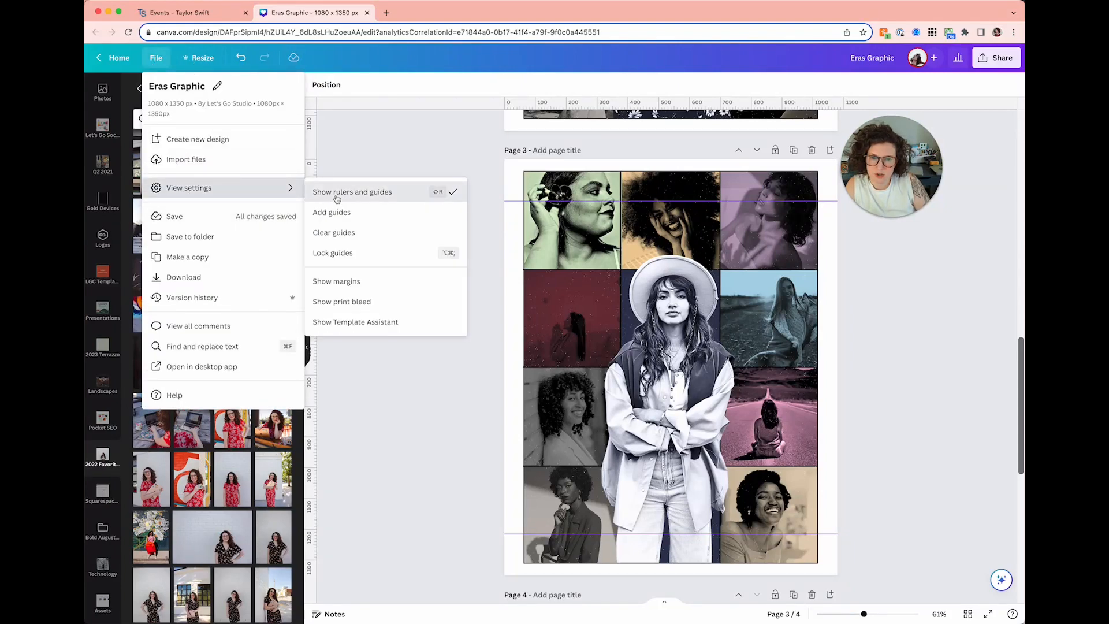
click(341, 192)
scroll(406, 239, down, 1)
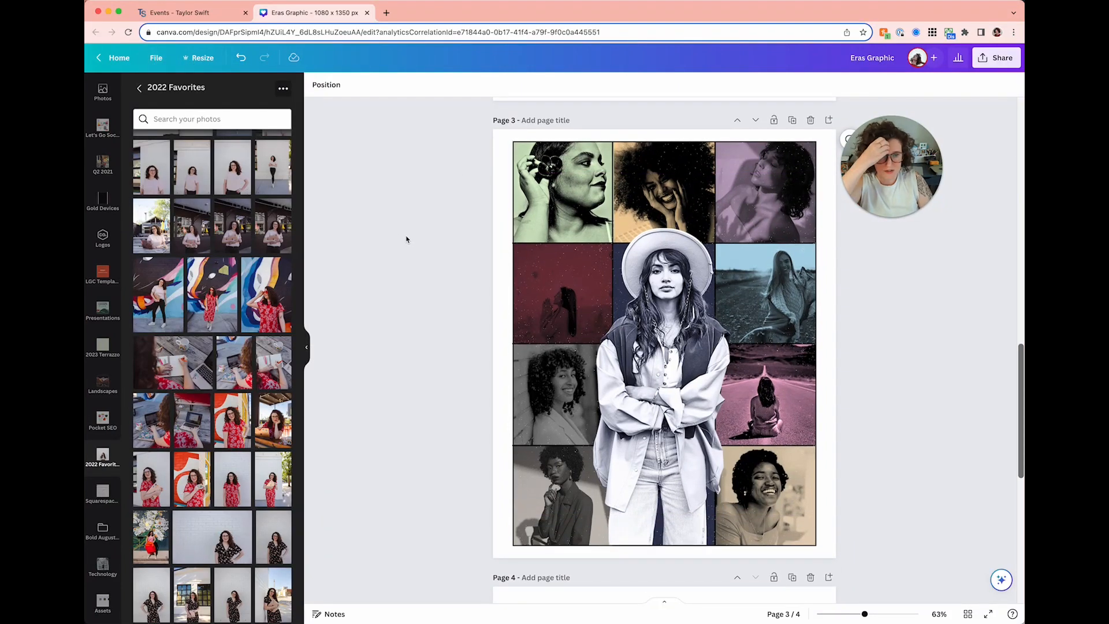
scroll(407, 239, down, 10)
click(693, 322)
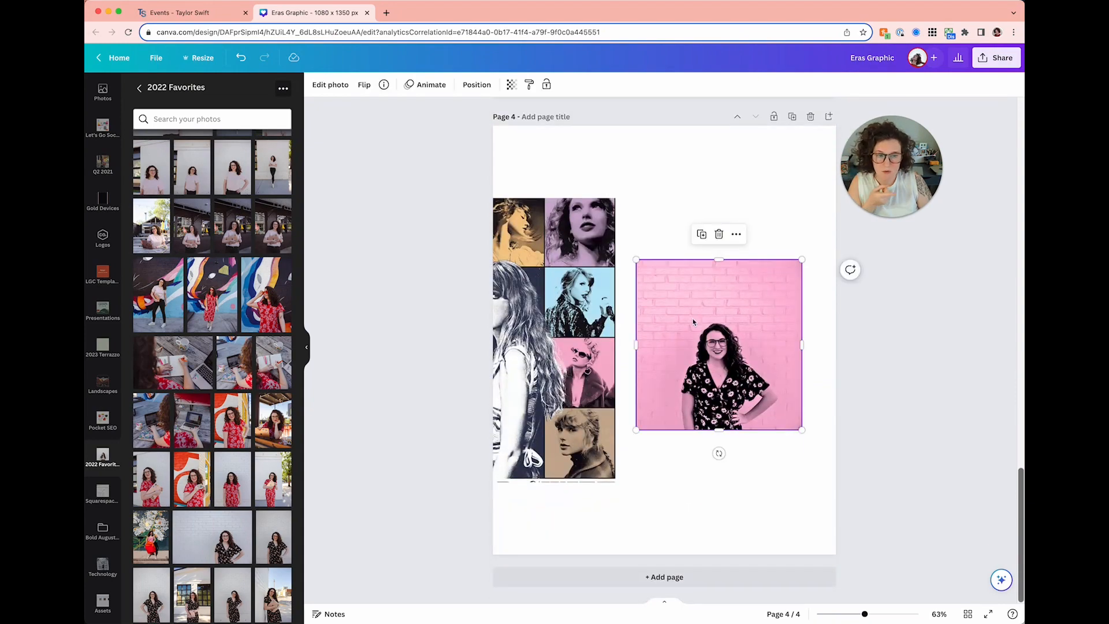
scroll(693, 322, up, 10)
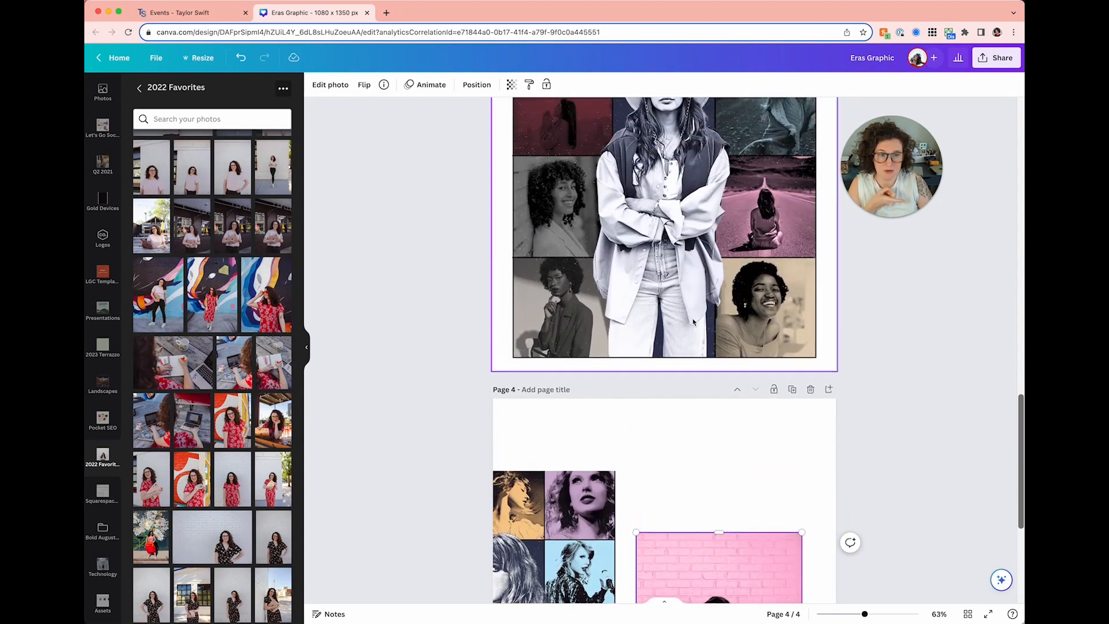
scroll(693, 322, up, 3)
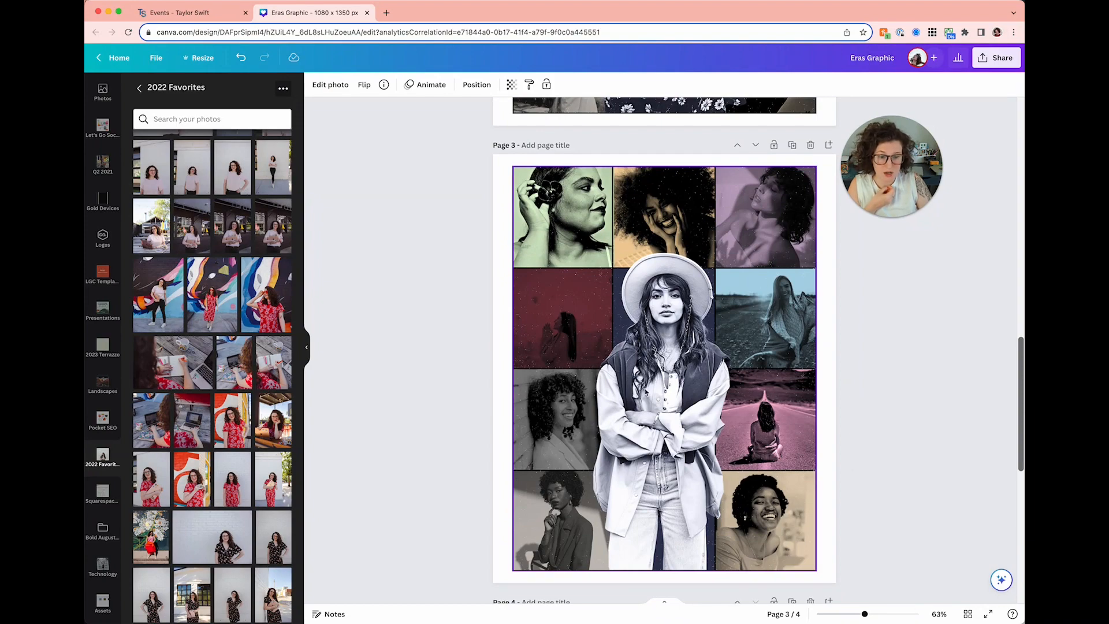
scroll(646, 393, down, 1)
scroll(728, 296, up, 1)
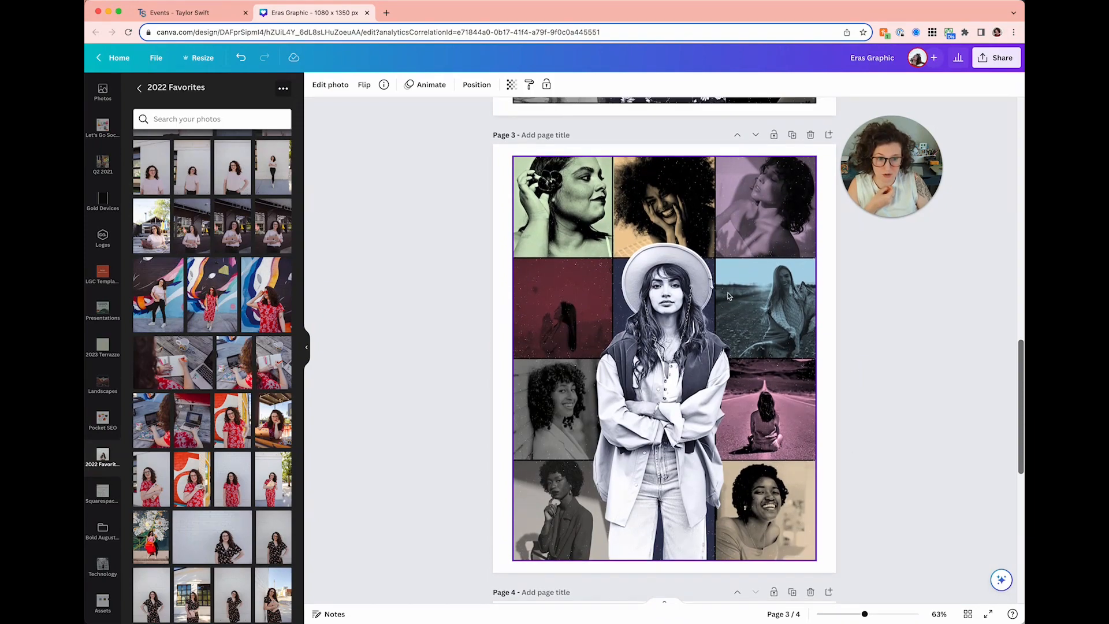
scroll(727, 297, down, 10)
scroll(618, 416, up, 12)
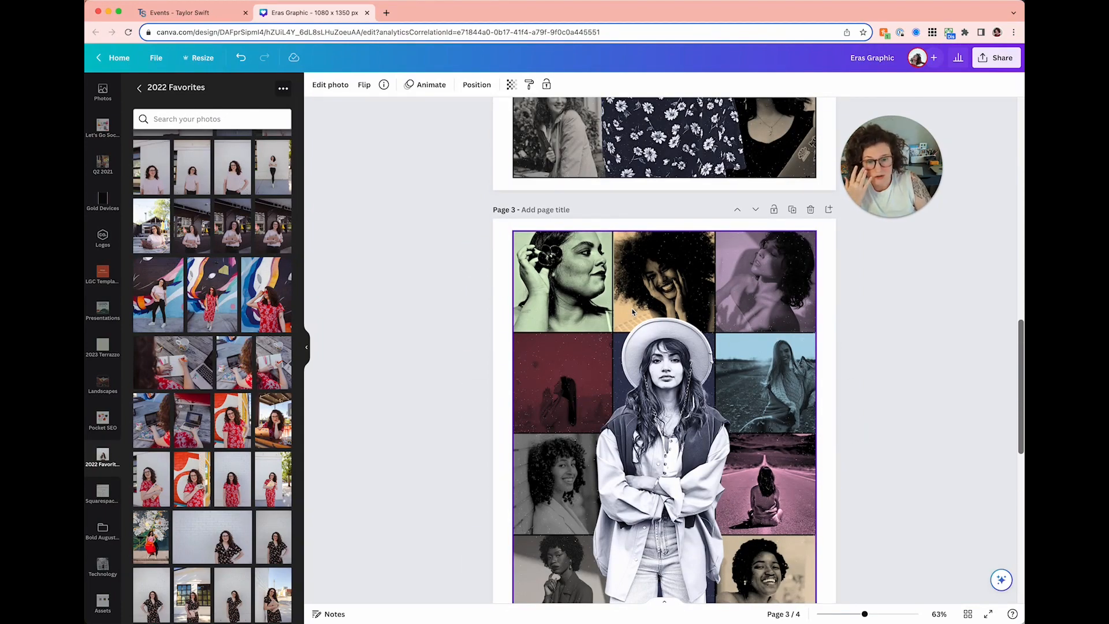
- Delete Page 4 so the design ends with the Page 3 collage
click(846, 302)
scroll(847, 303, down, 6)
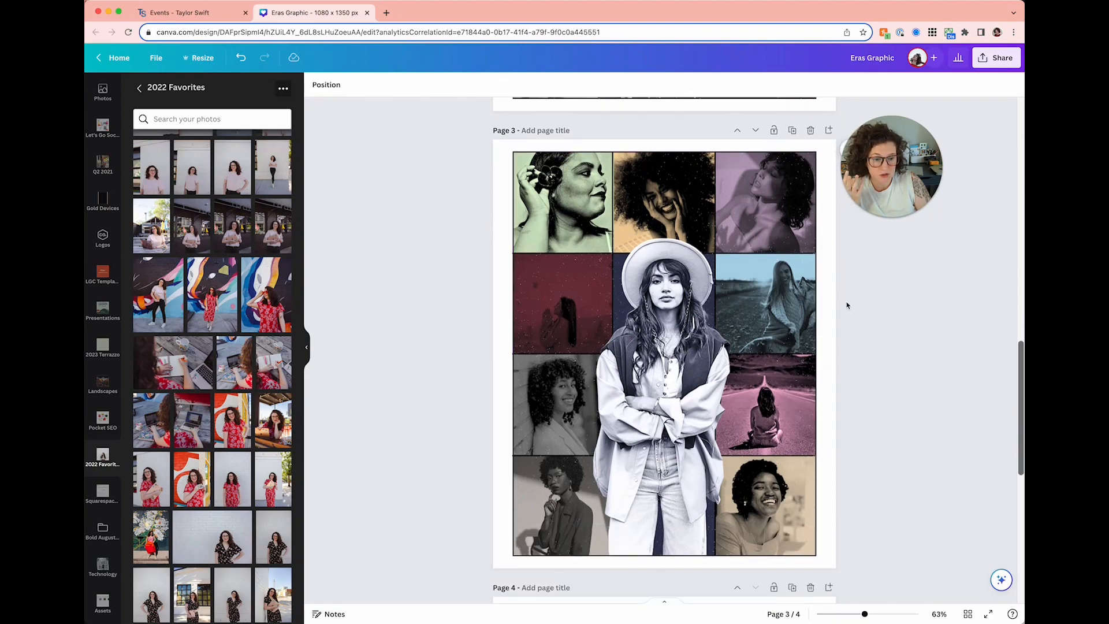
click(811, 461)
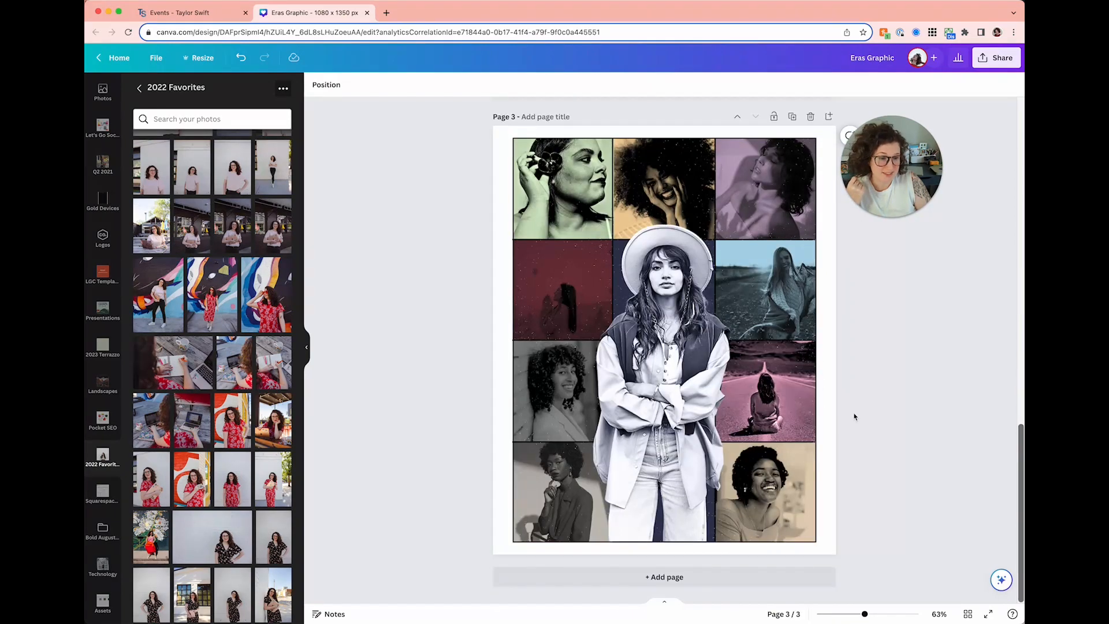
scroll(854, 416, up, 2)
key(ctrl+Up)
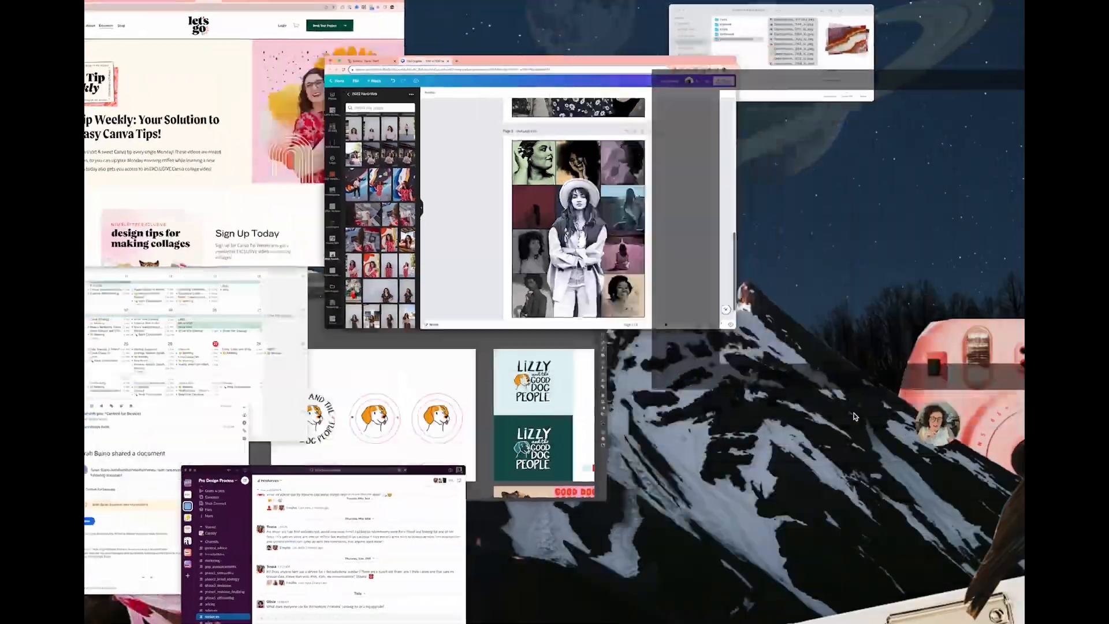
- Back in the Canva window, bring Page 2 into view and open its collage's Position layer list
click(657, 264)
scroll(657, 264, up, 15)
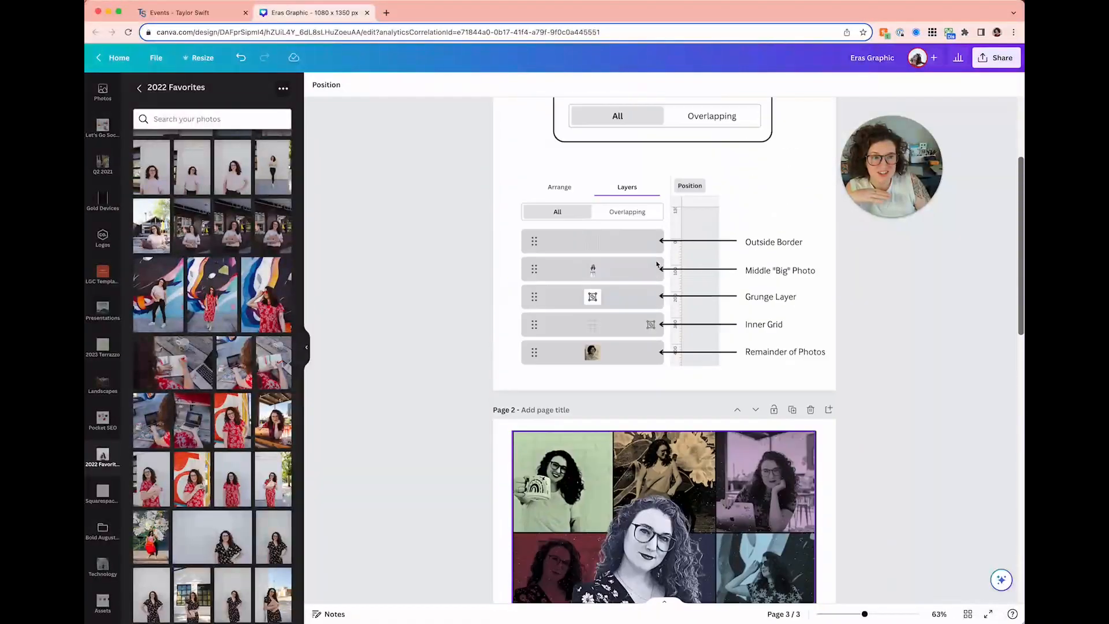
click(508, 204)
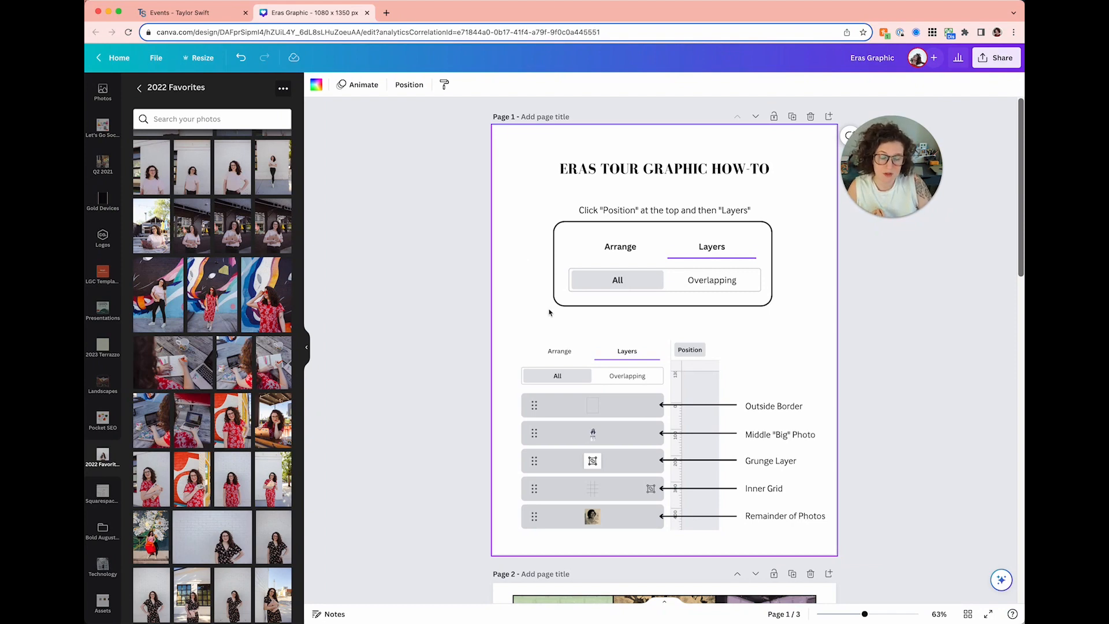
scroll(549, 312, down, 8)
scroll(505, 285, up, 2)
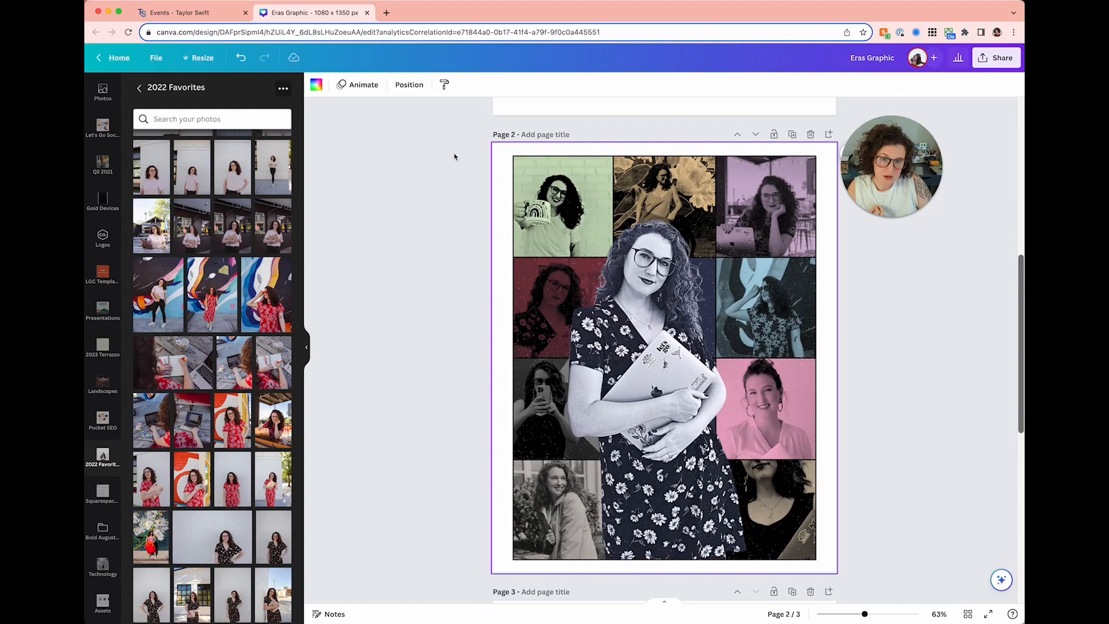
drag(883, 161, 404, 146)
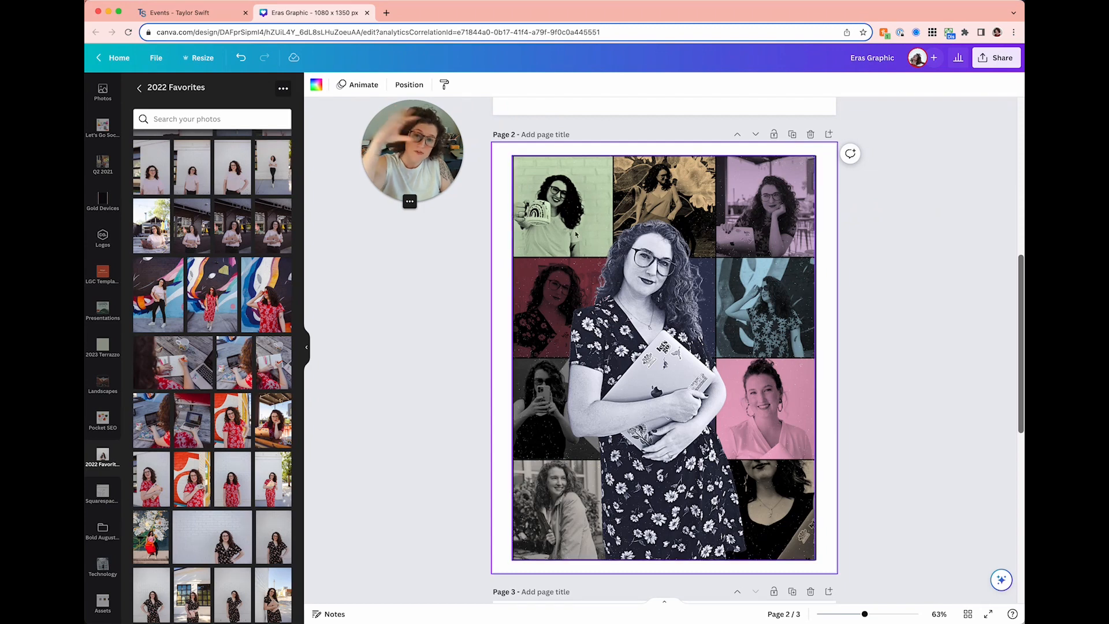
click(398, 86)
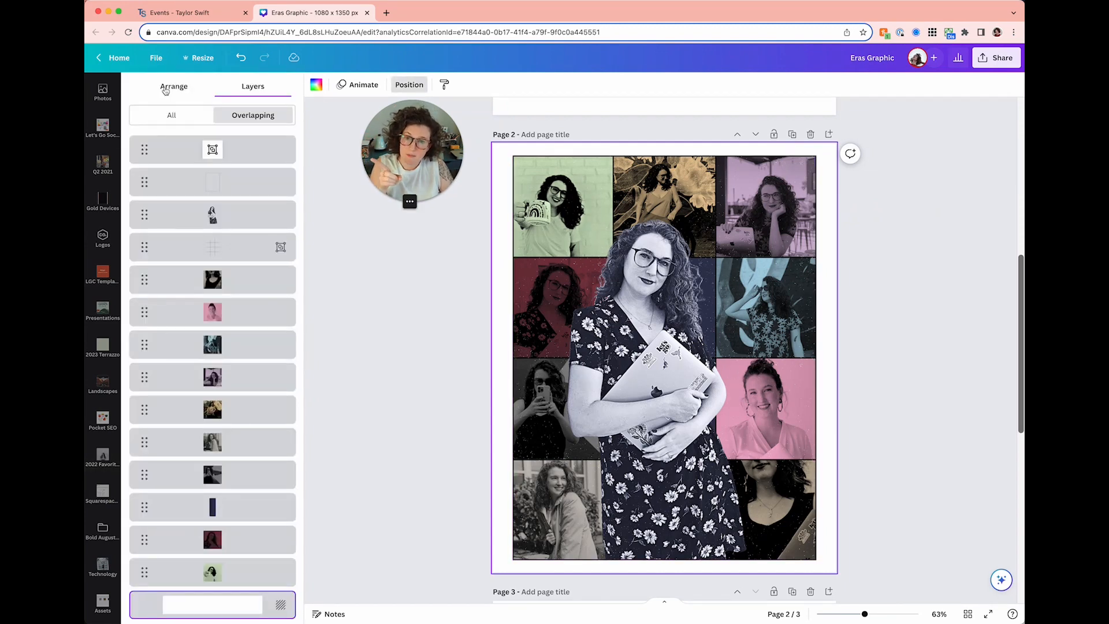
- Inspect the Page 2 collage's layer stack, close the list, deselect, and scroll to Page 3
click(167, 88)
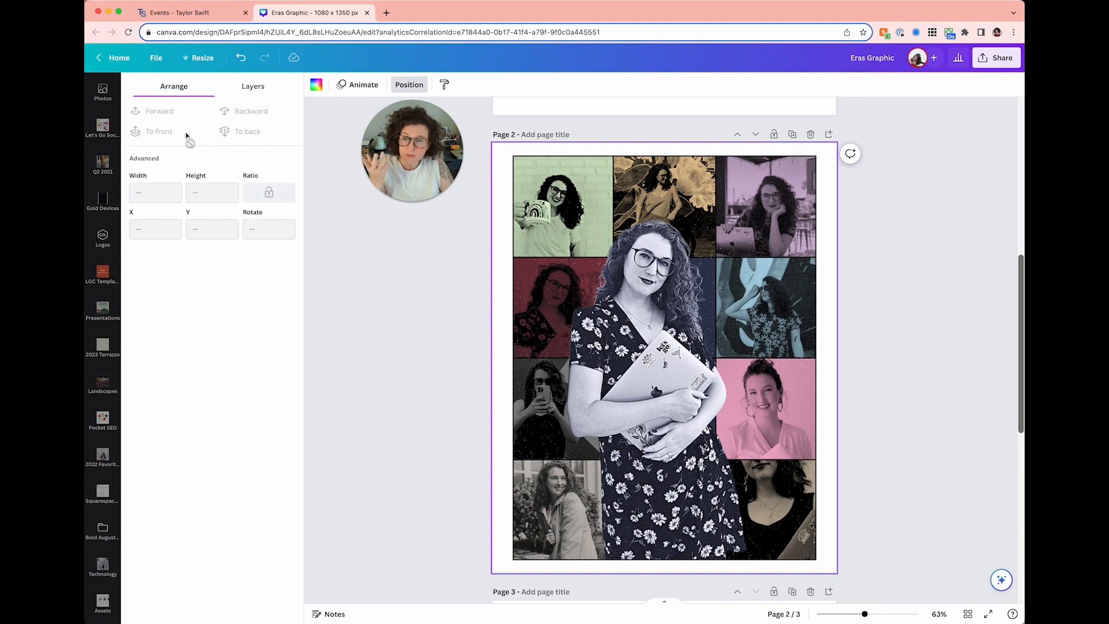
click(561, 283)
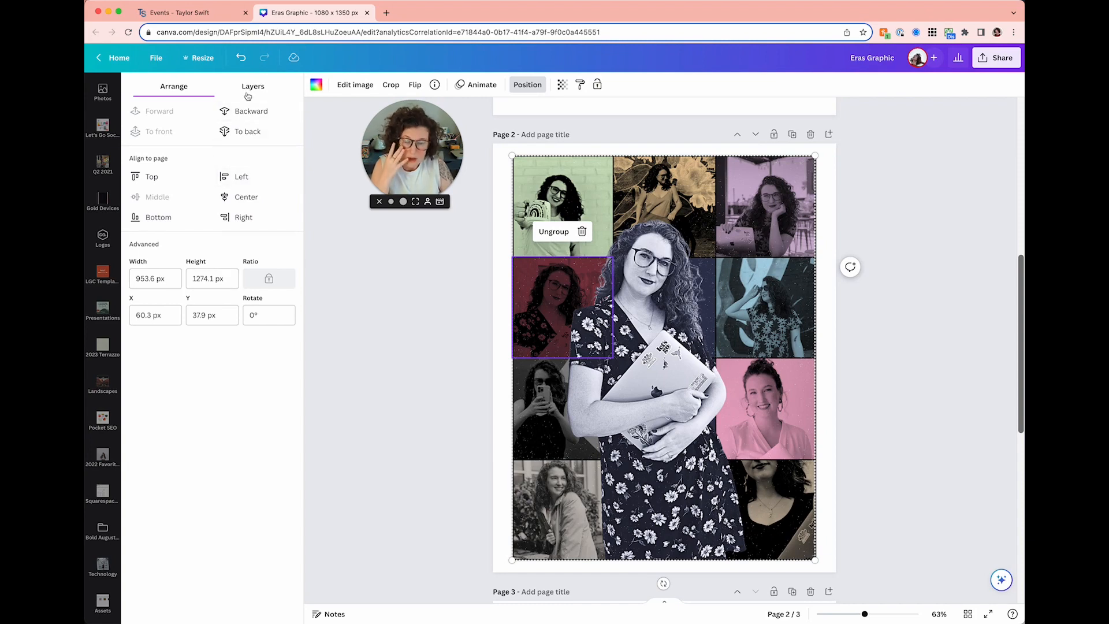
click(249, 93)
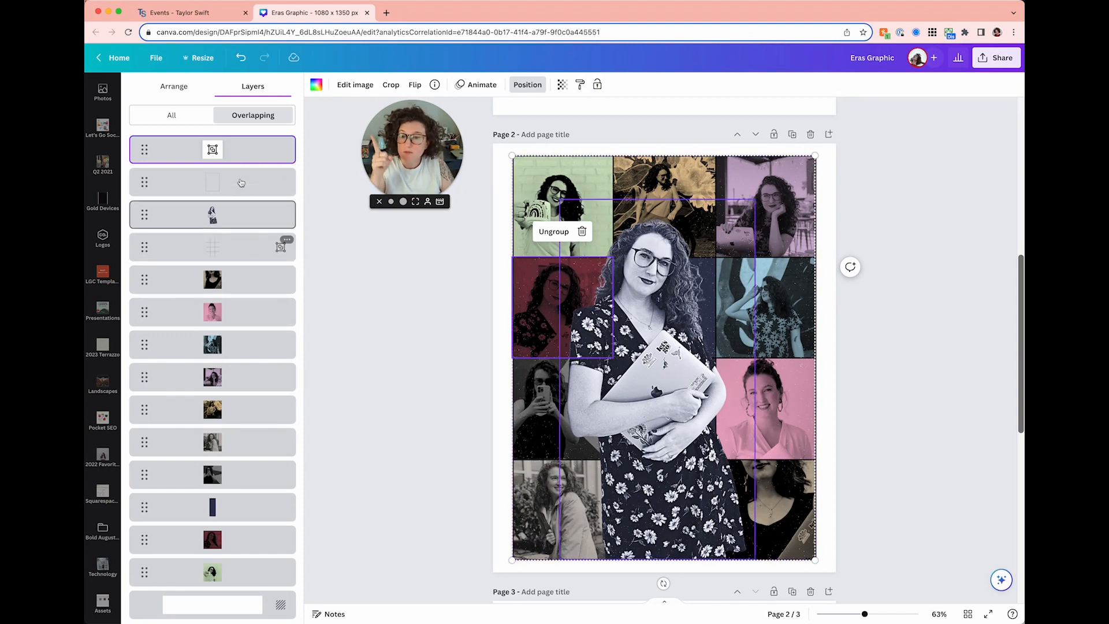
click(335, 305)
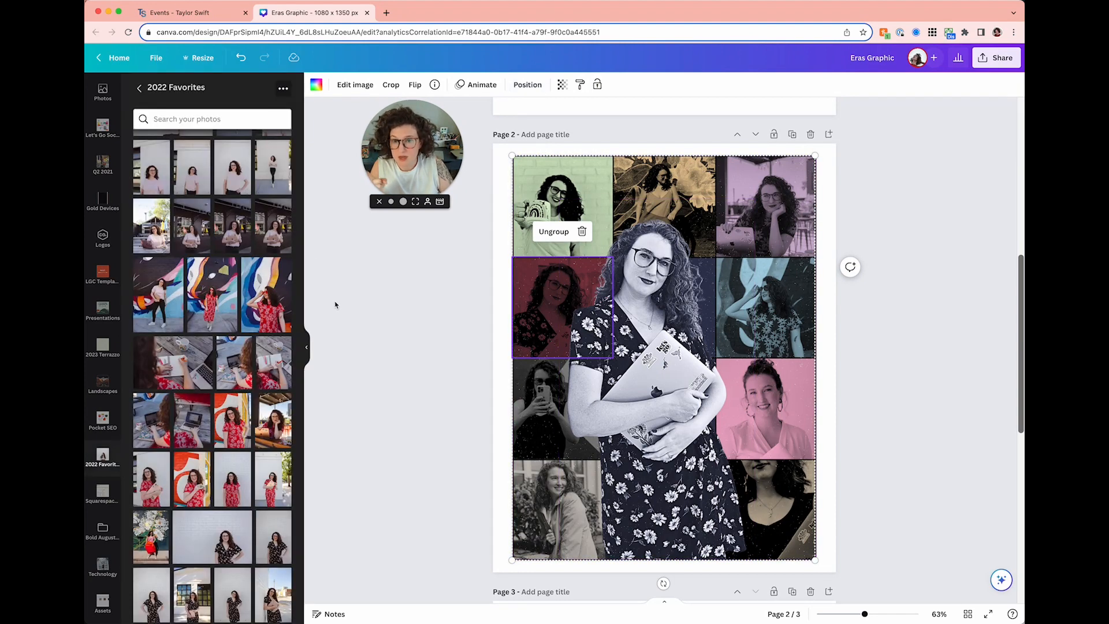
click(527, 84)
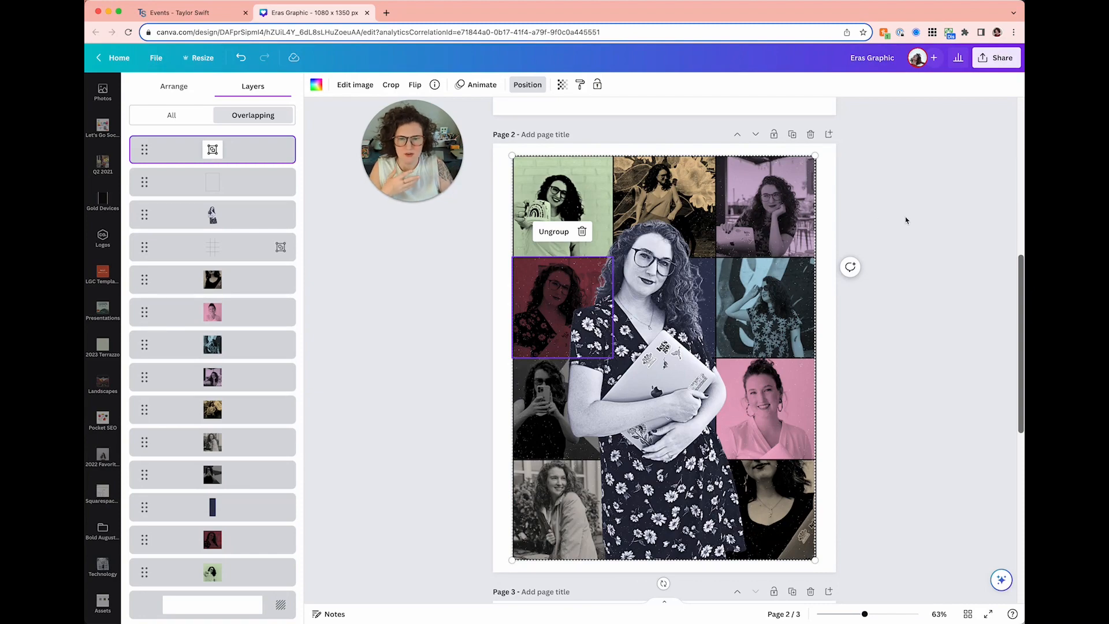
click(905, 220)
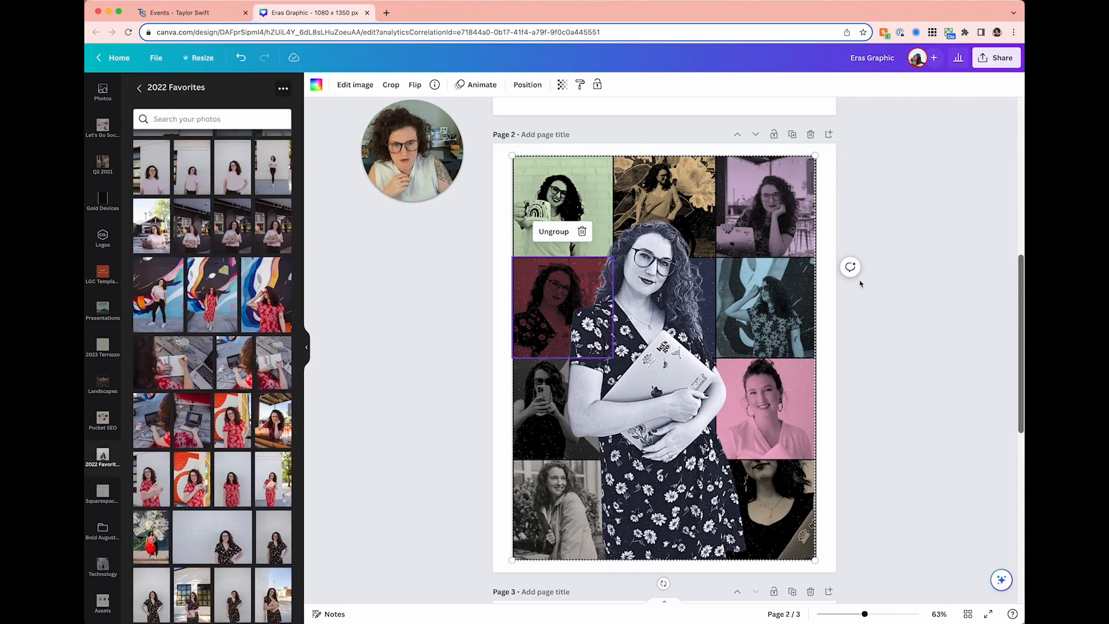
click(906, 254)
scroll(906, 255, down, 5)
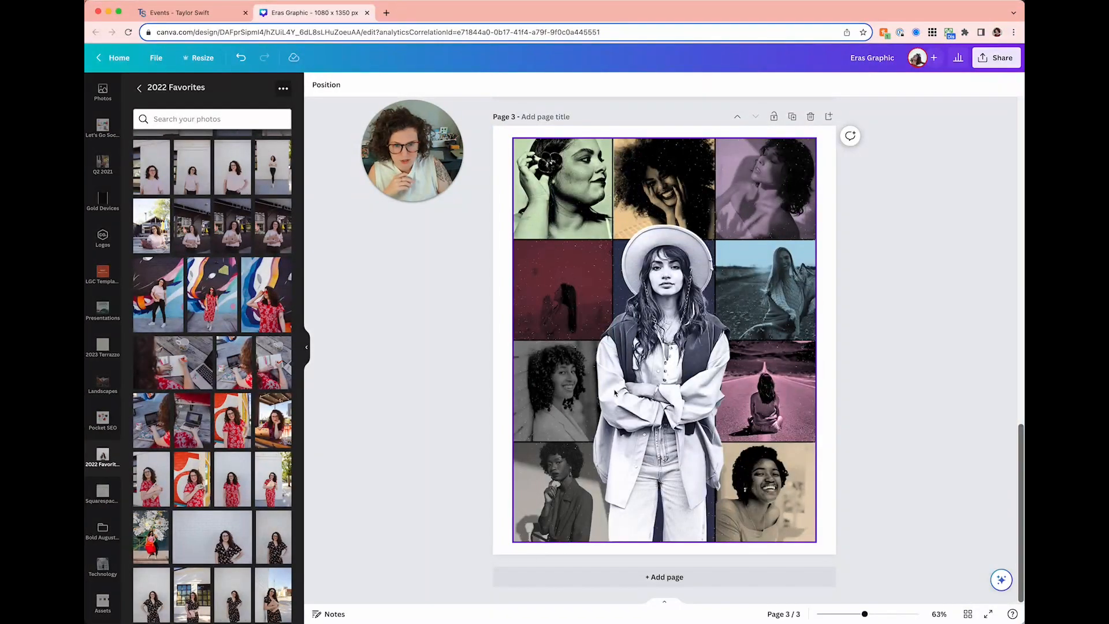
- Open Page 3's layer list filtered to show all layers
click(317, 90)
click(473, 337)
click(505, 316)
click(409, 85)
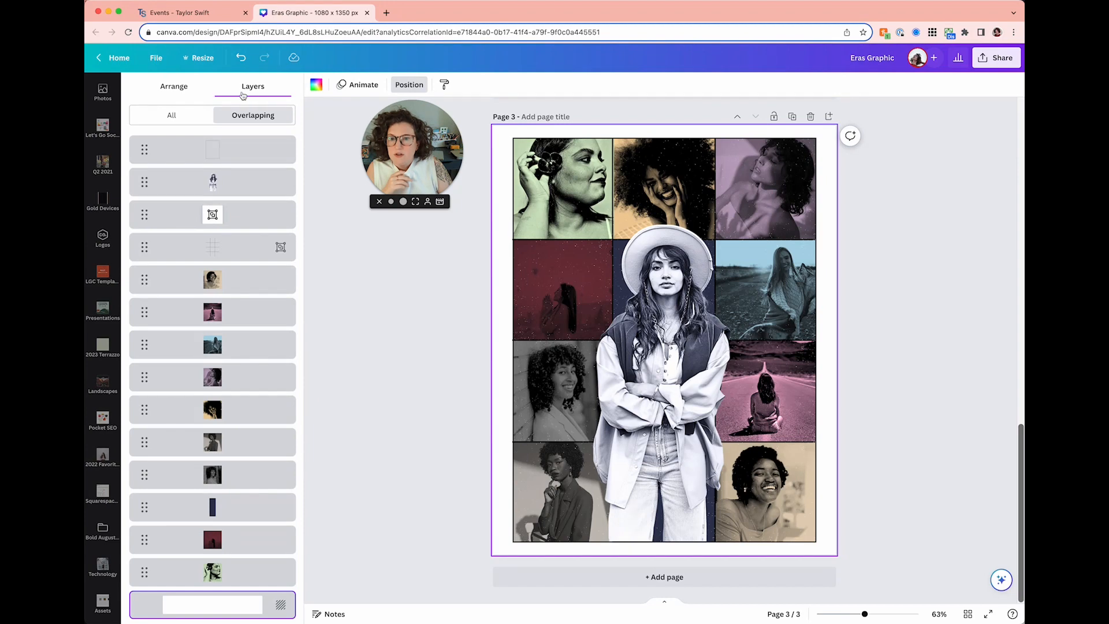
click(171, 118)
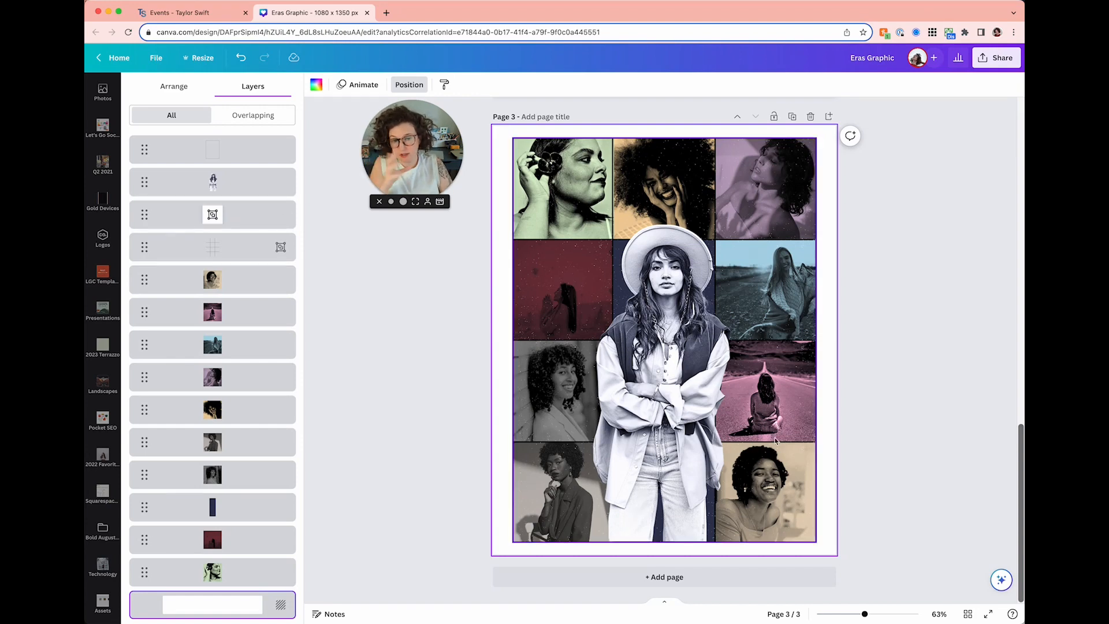
- Compare with the Eras Tour reference poster, then select the transparent outside border layer
click(185, 12)
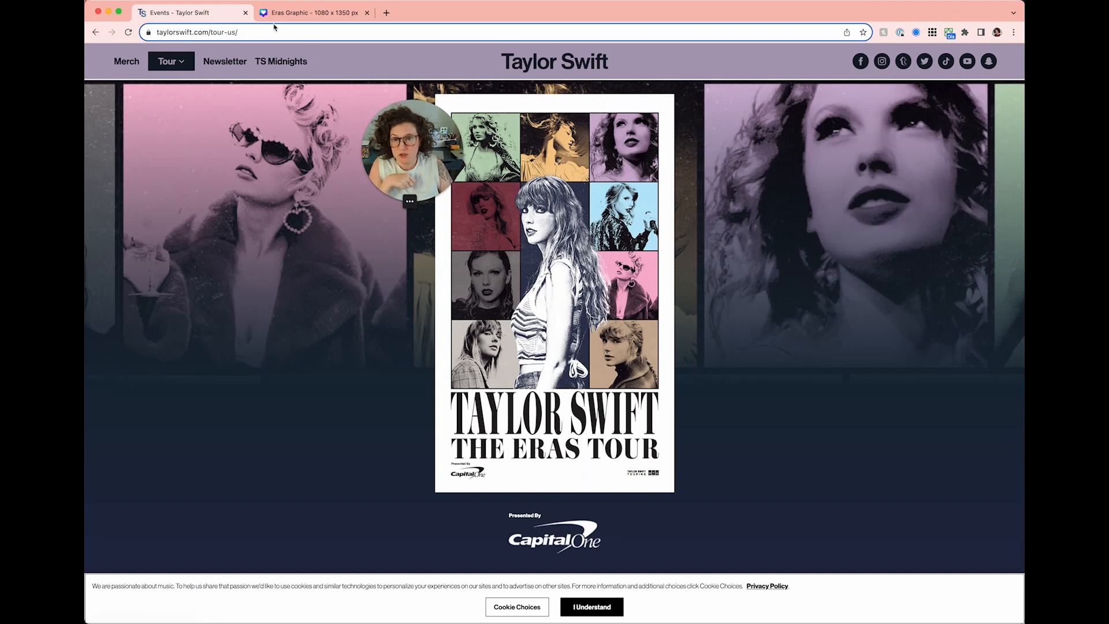
click(315, 12)
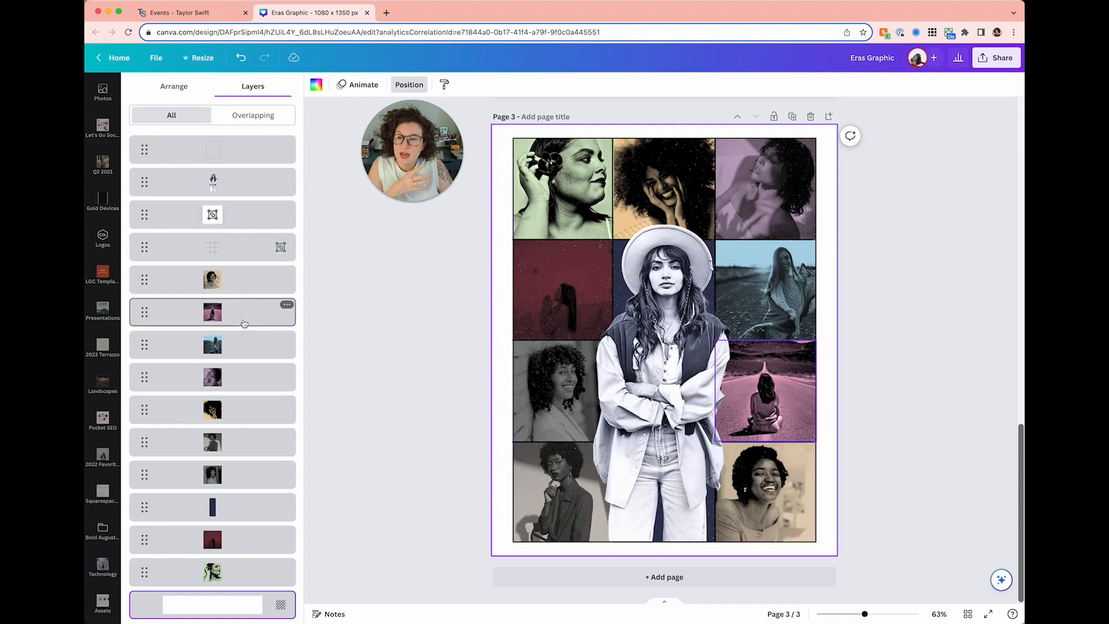
click(534, 202)
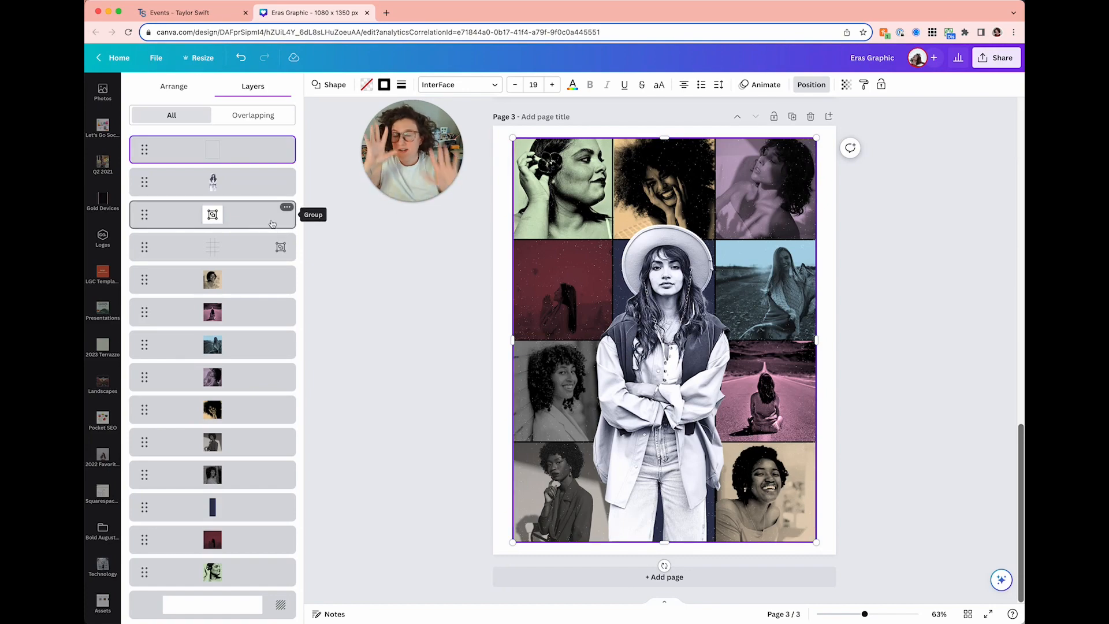
- Move the Outside Border, Grunge and Inner Grid layers beneath all the tinted photos
scroll(354, 423, up, 15)
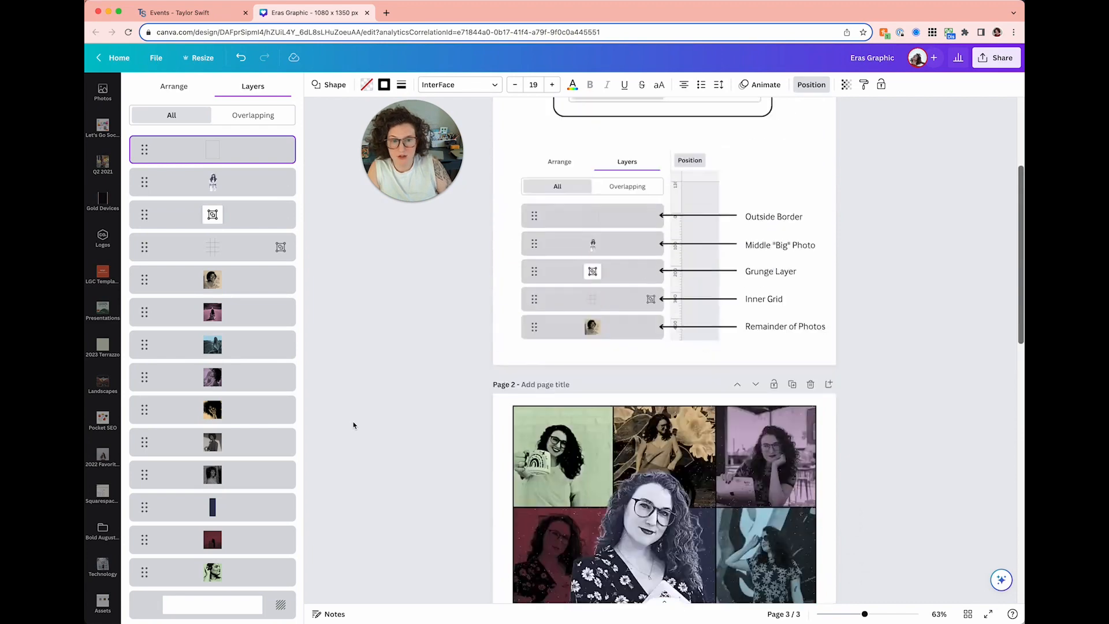
scroll(629, 372, down, 2)
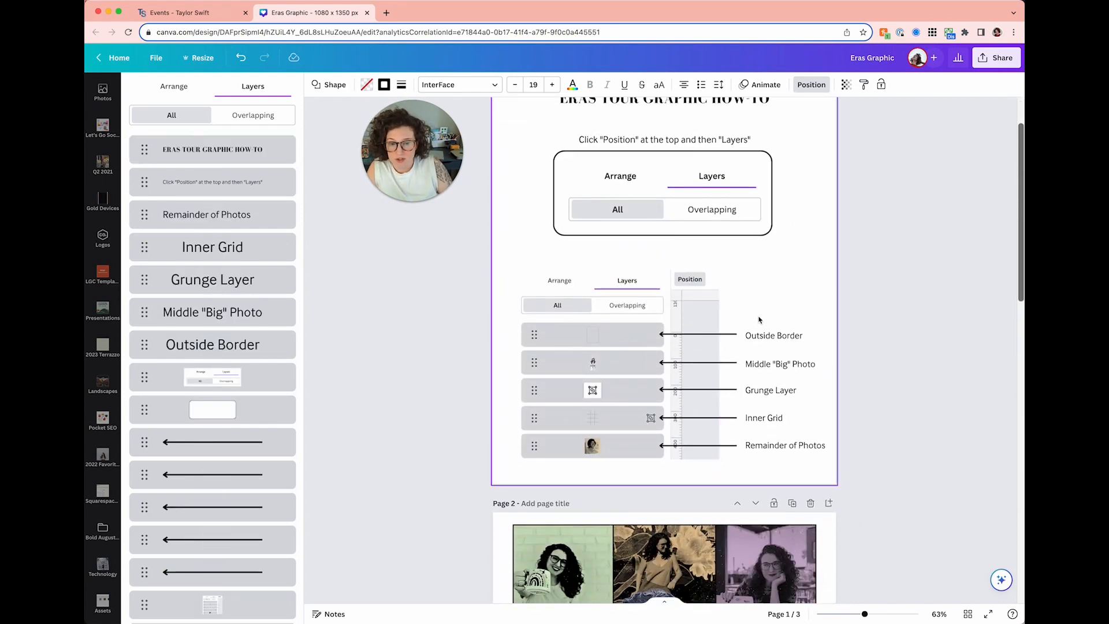
scroll(396, 396, down, 15)
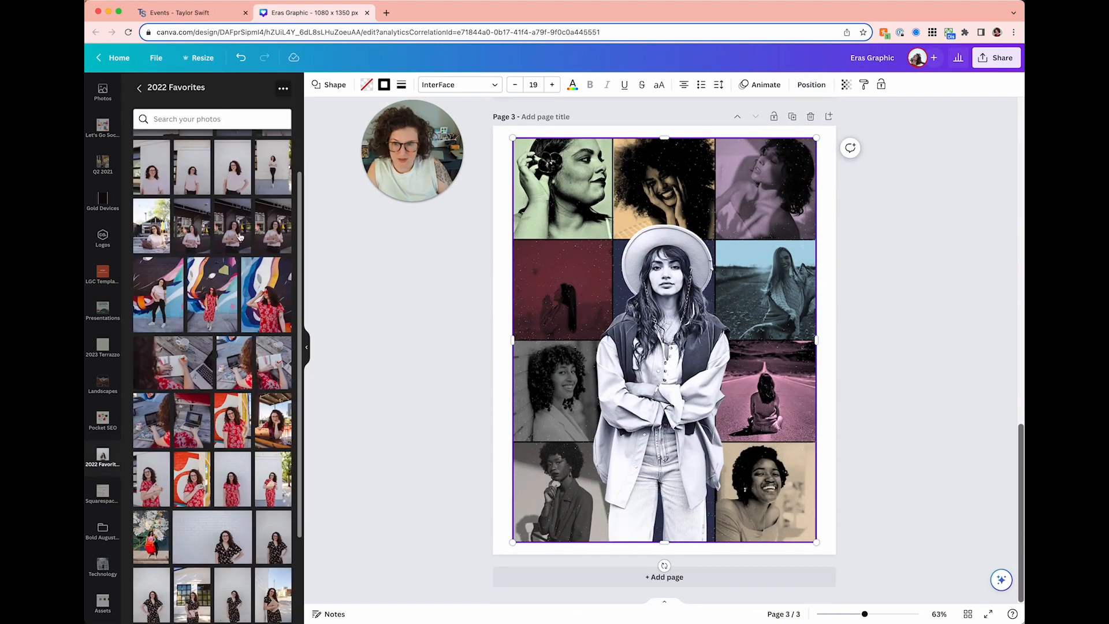
click(812, 84)
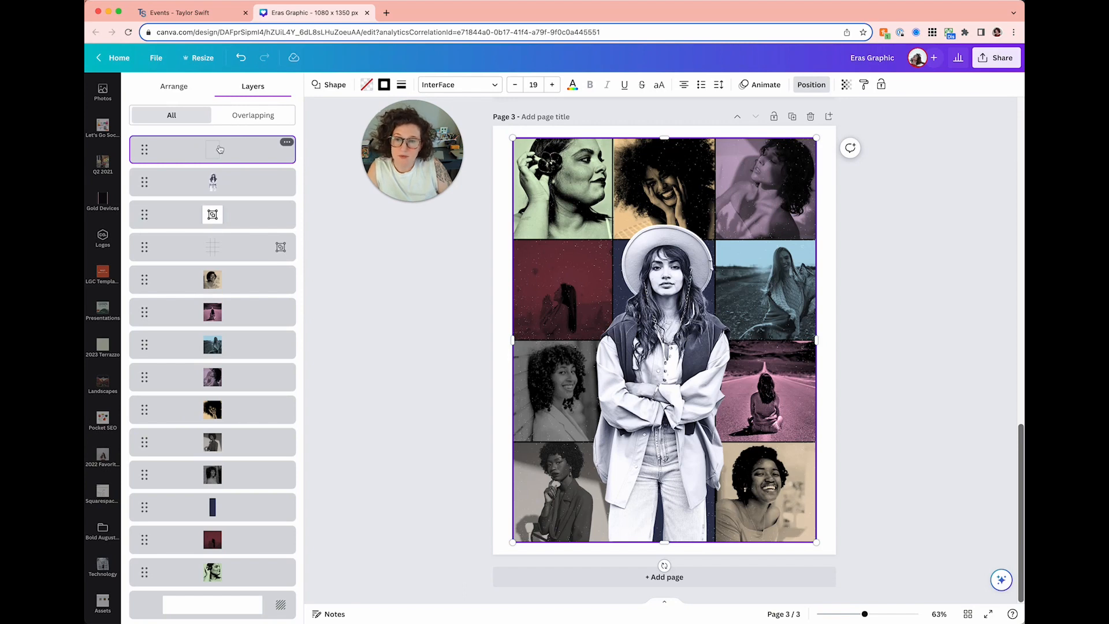
shift+click(230, 246)
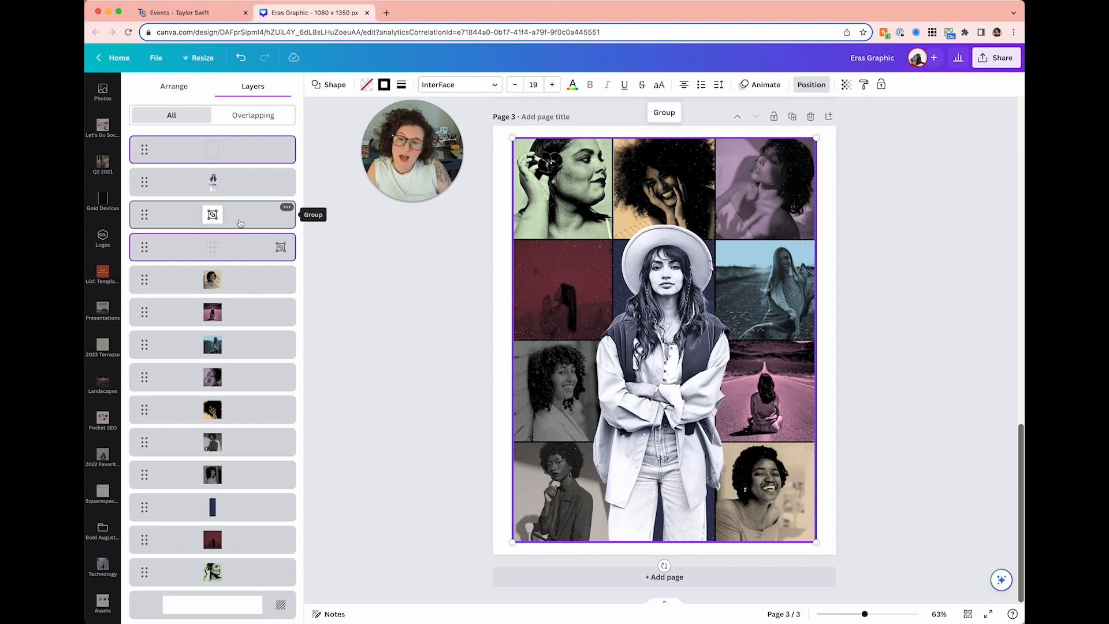
shift+click(250, 225)
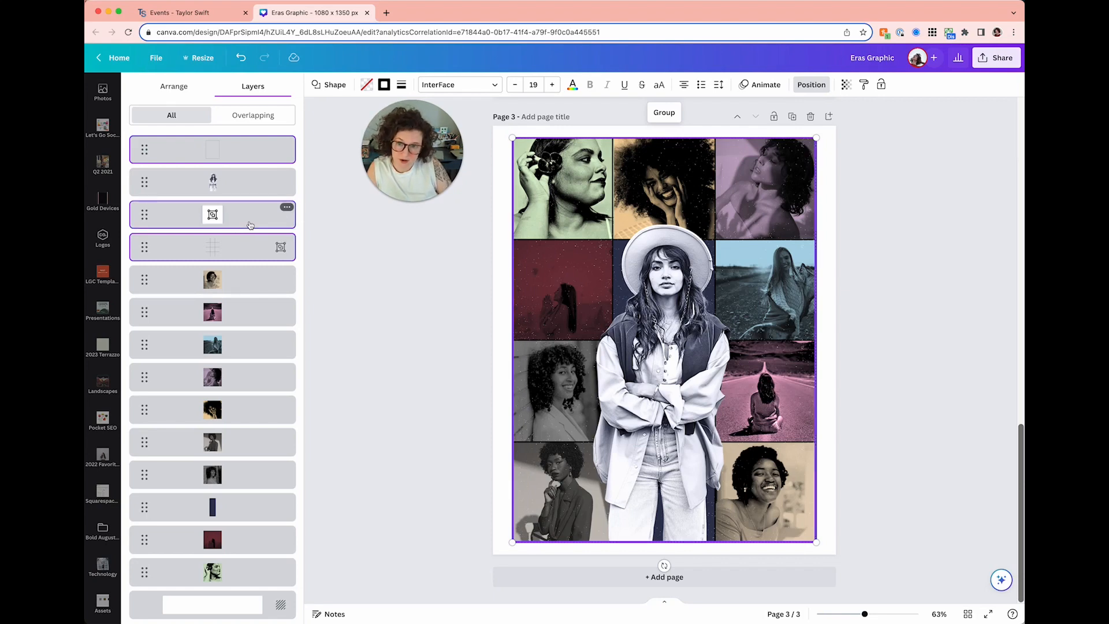
drag(250, 224, 261, 584)
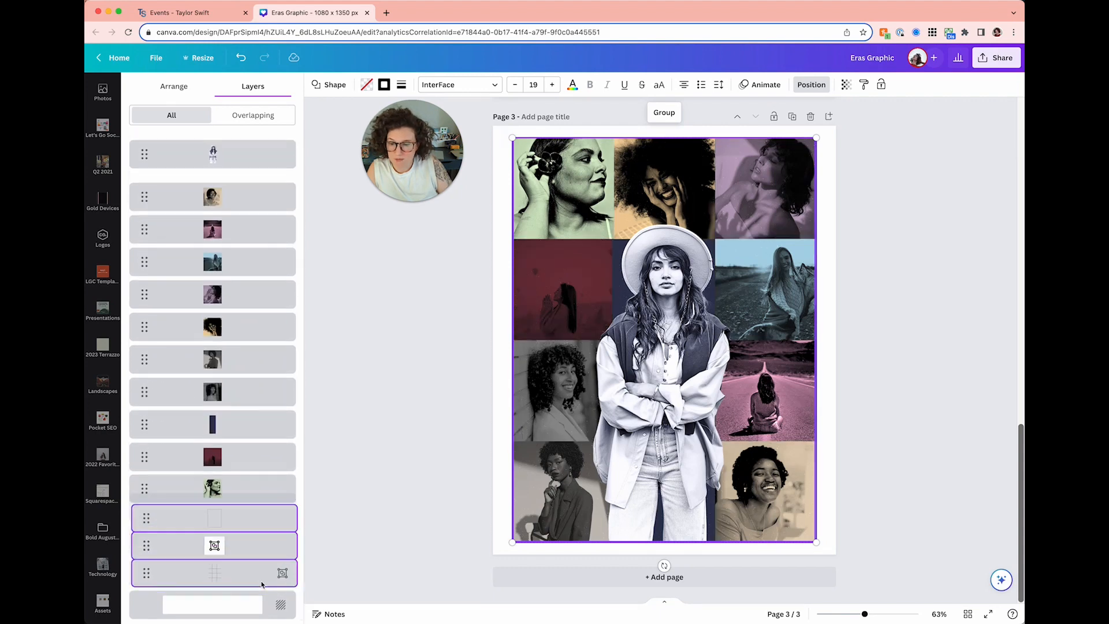
click(392, 464)
scroll(393, 467, up, 1)
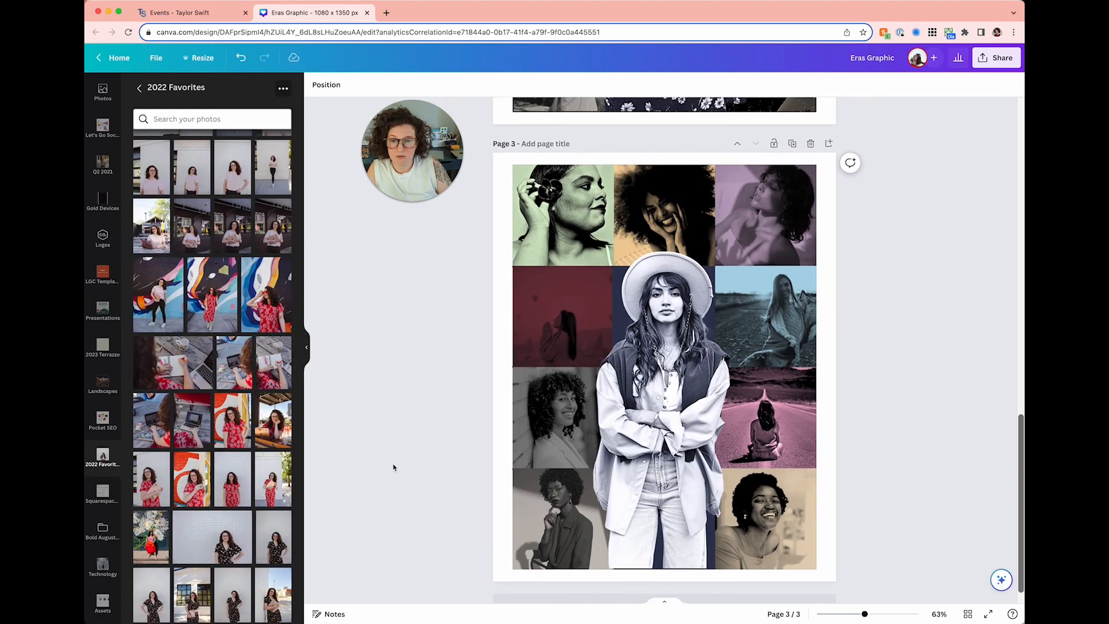
- Check the three top-row collage photos and the pink road photo on Page 3
click(541, 178)
click(682, 180)
click(740, 183)
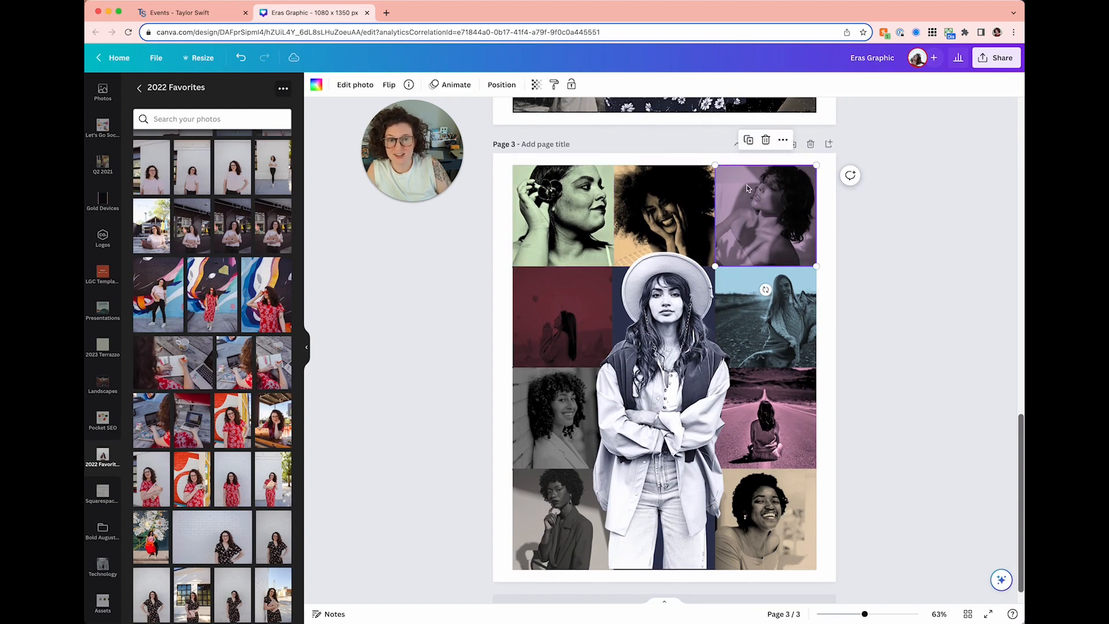
click(806, 400)
click(884, 253)
- Title Page 3 'TEMPLATE - DUPLICATE ME AFTER MOVING GRID' and duplicate it as Page 4
click(546, 144)
text(TEMPLATE - DUPLICATE ME)
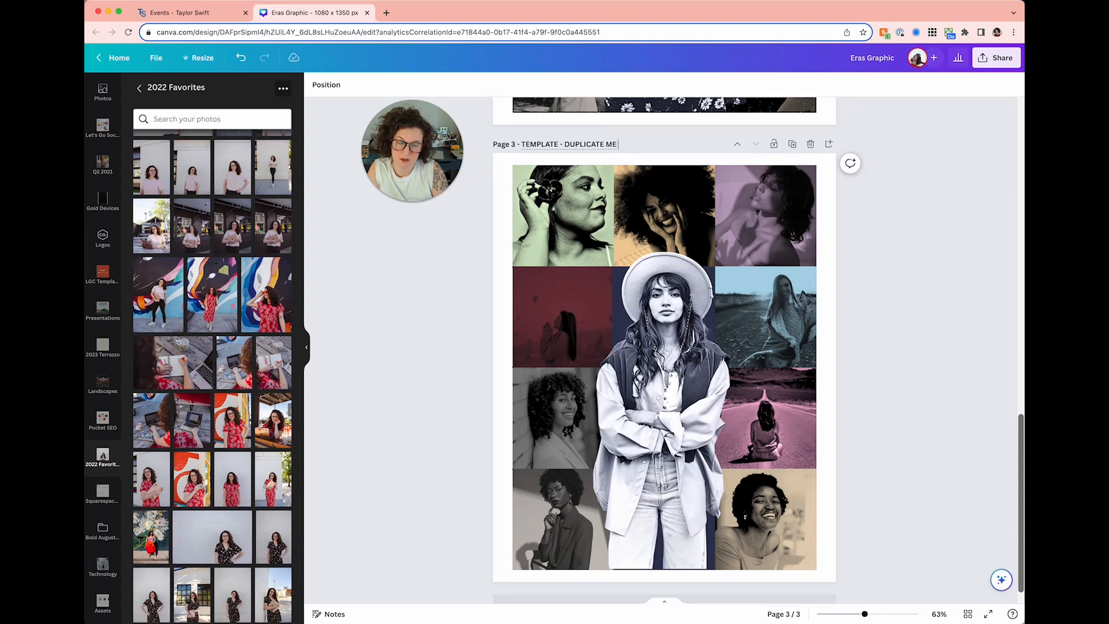
text( AFTER MOVING G)
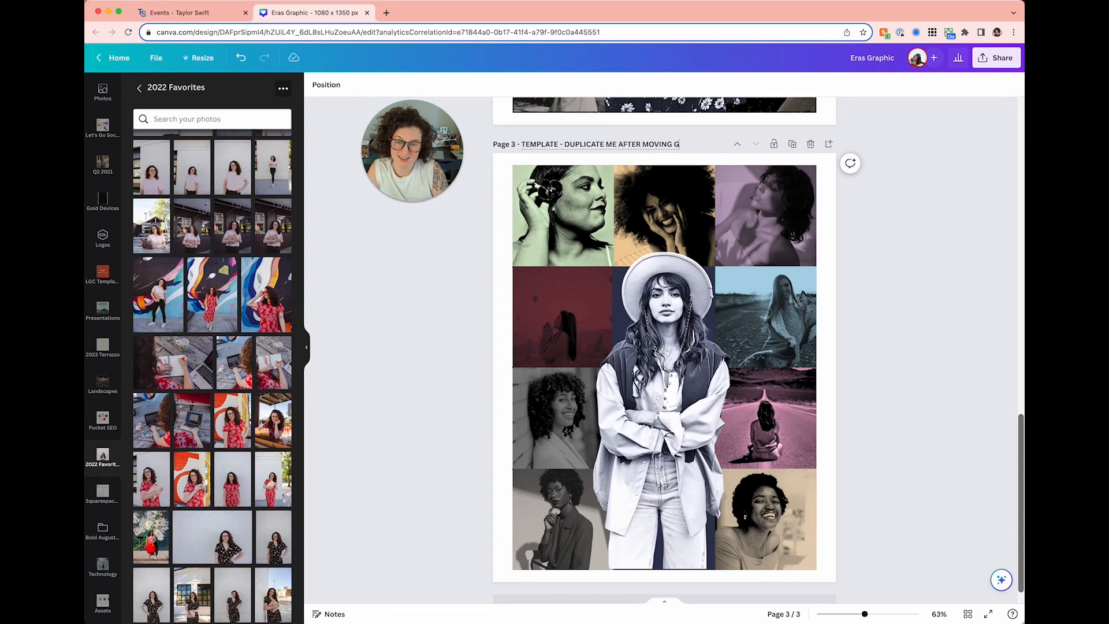
text(RIDS)
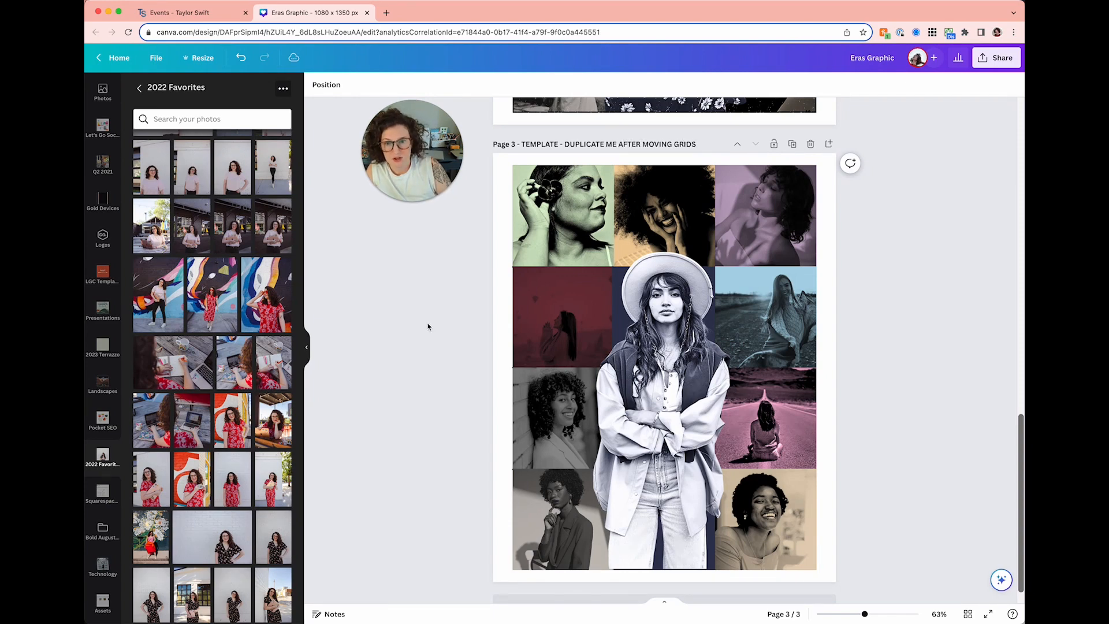
click(792, 144)
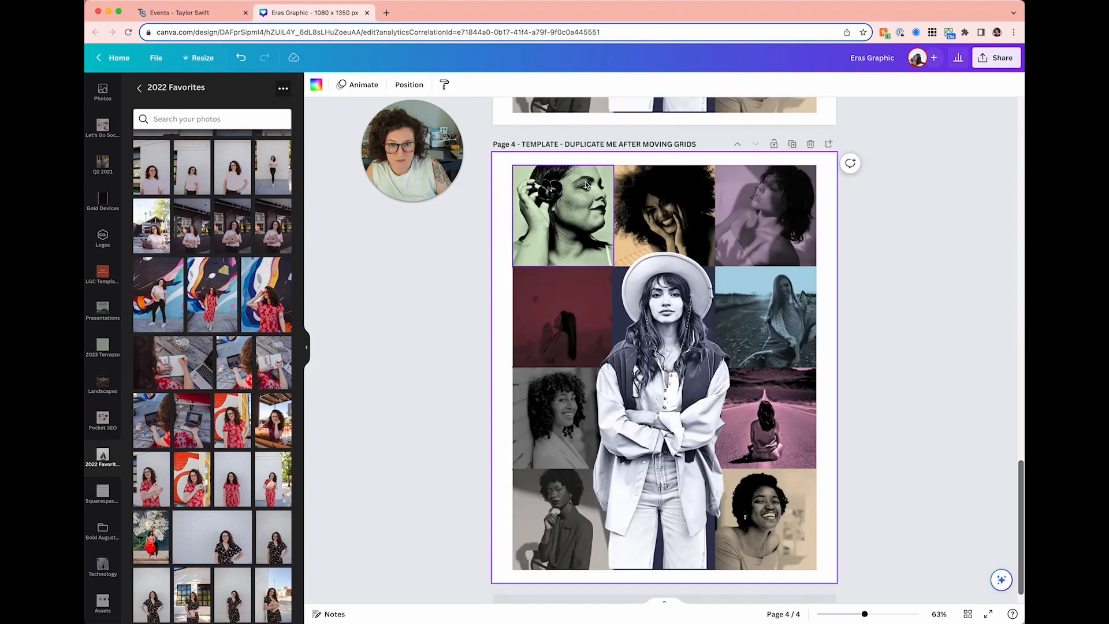
click(421, 324)
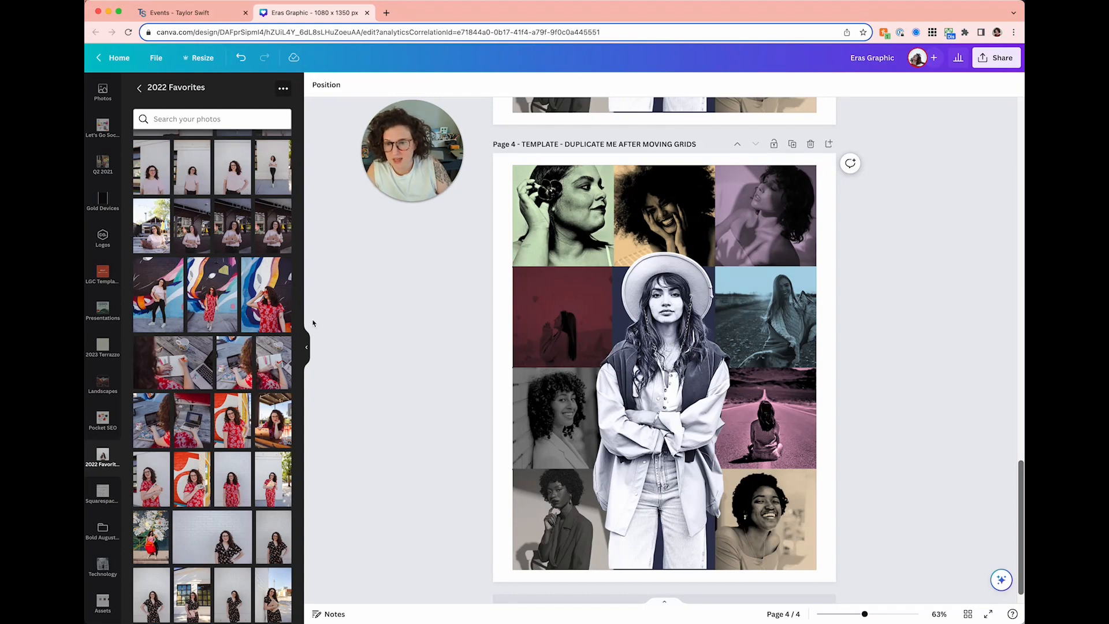
scroll(272, 312, down, 2)
scroll(271, 311, up, 3)
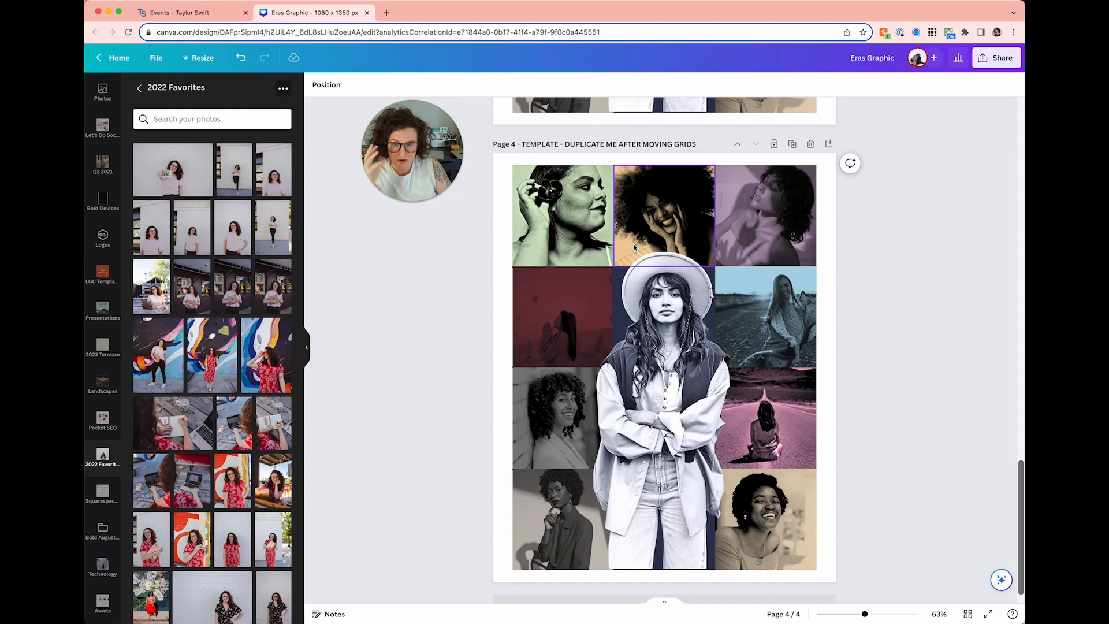
scroll(634, 247, up, 15)
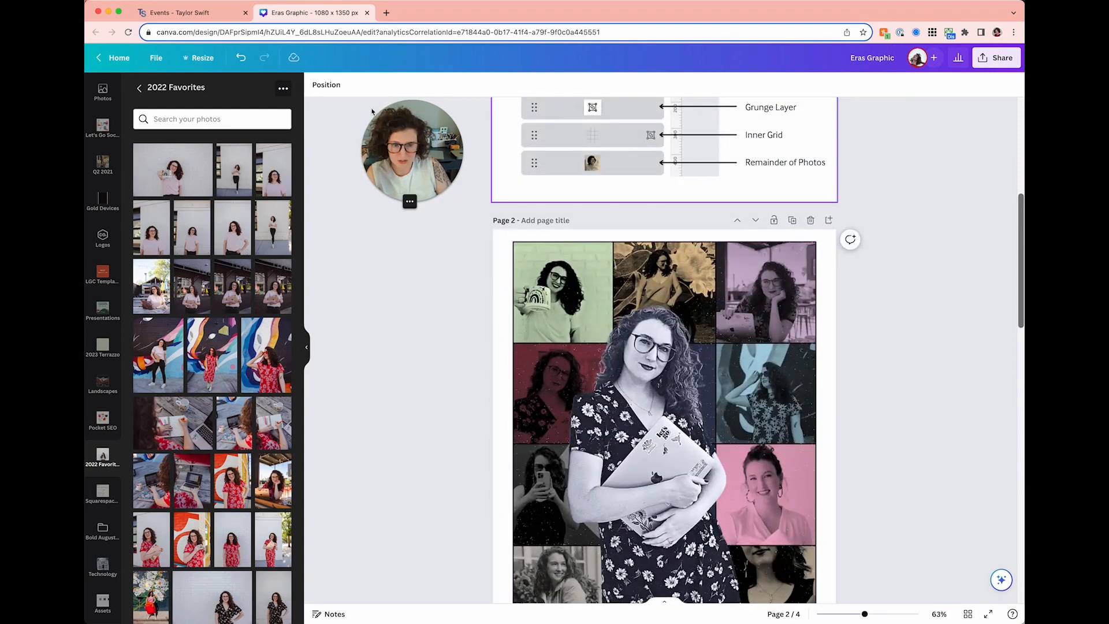
click(202, 22)
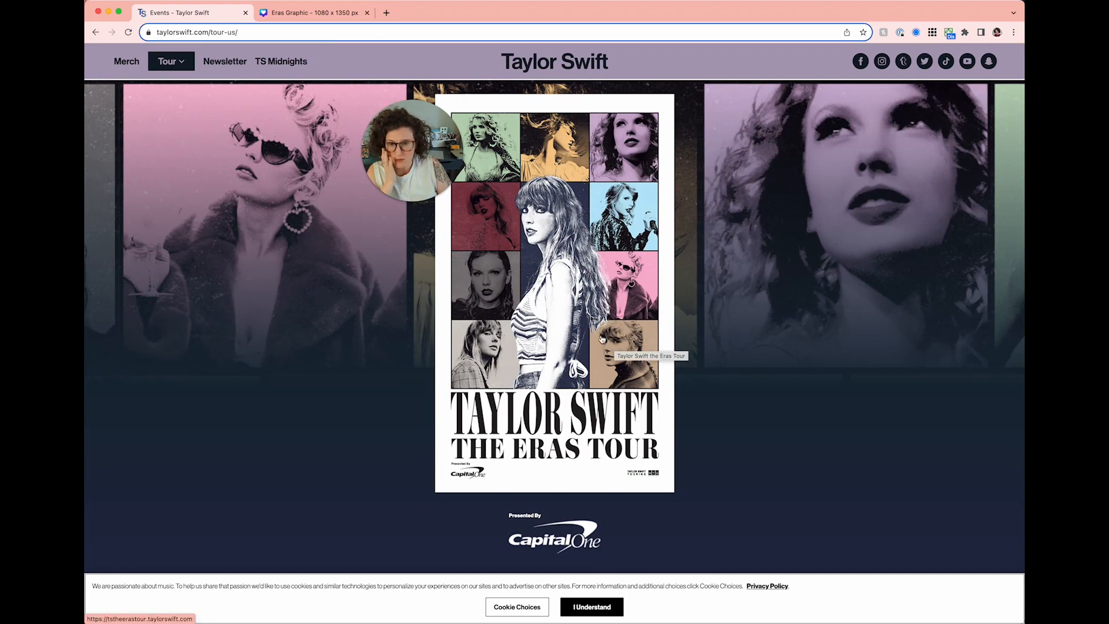
click(312, 12)
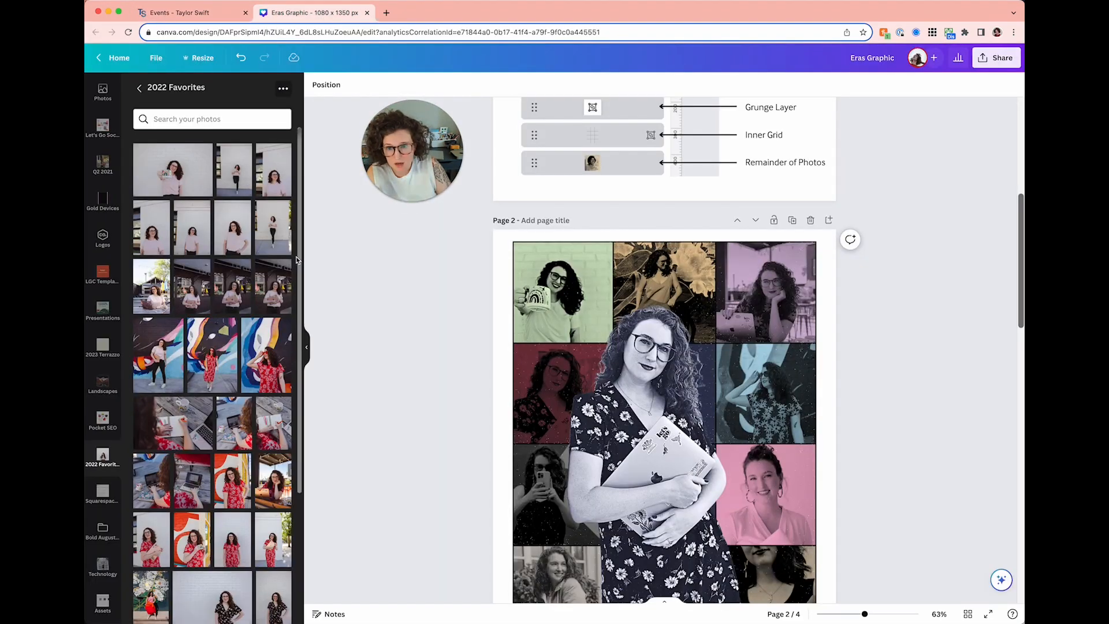
scroll(287, 346, down, 5)
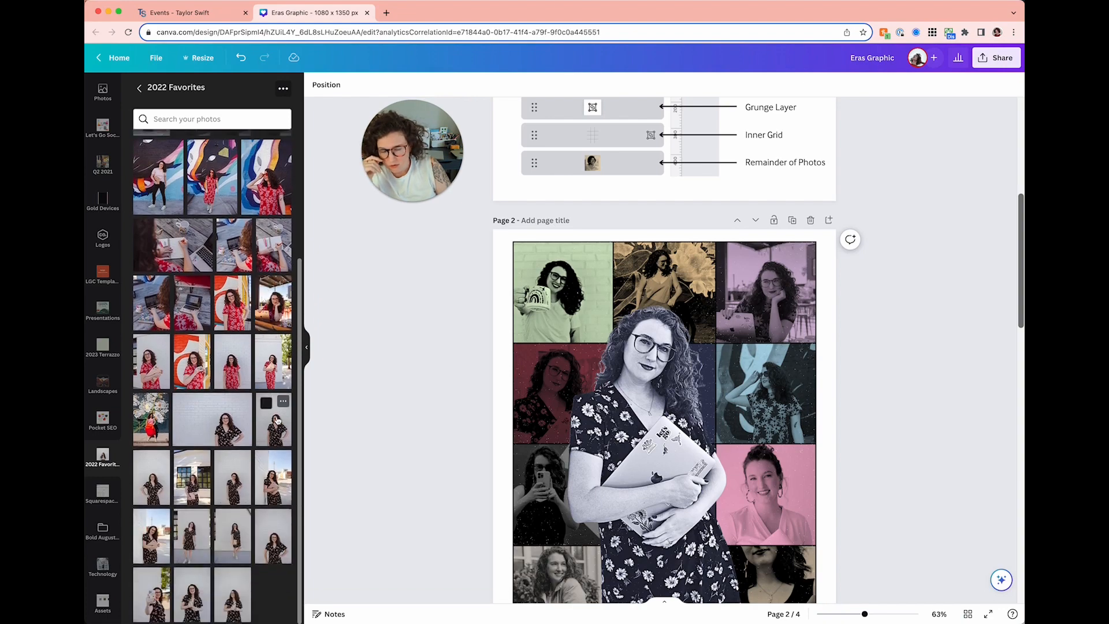
scroll(503, 371, down, 10)
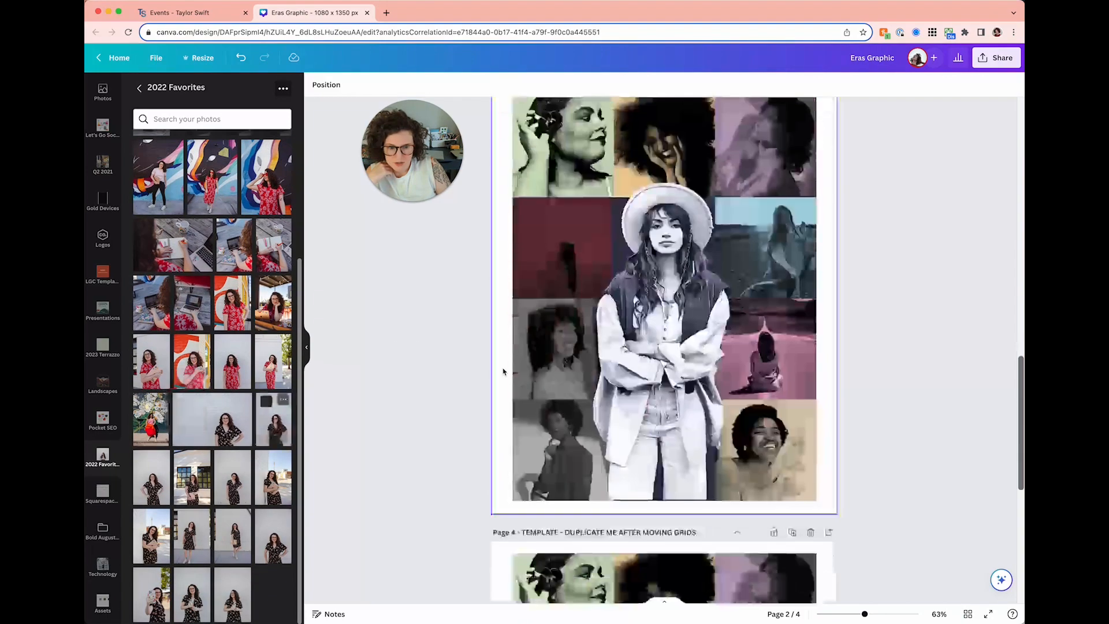
scroll(503, 372, up, 10)
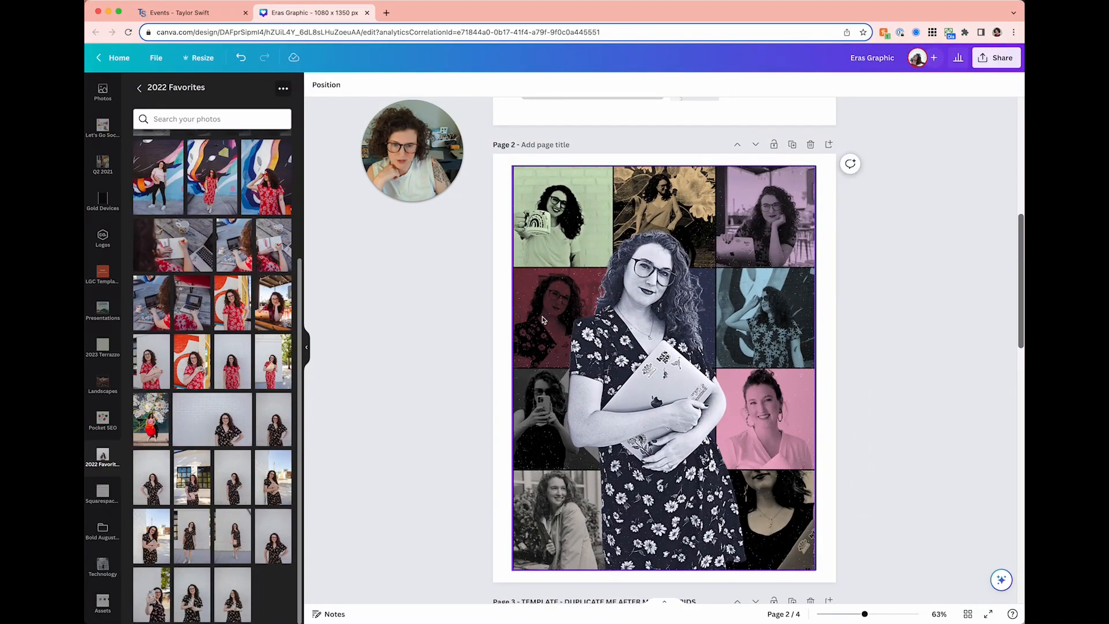
scroll(570, 327, down, 15)
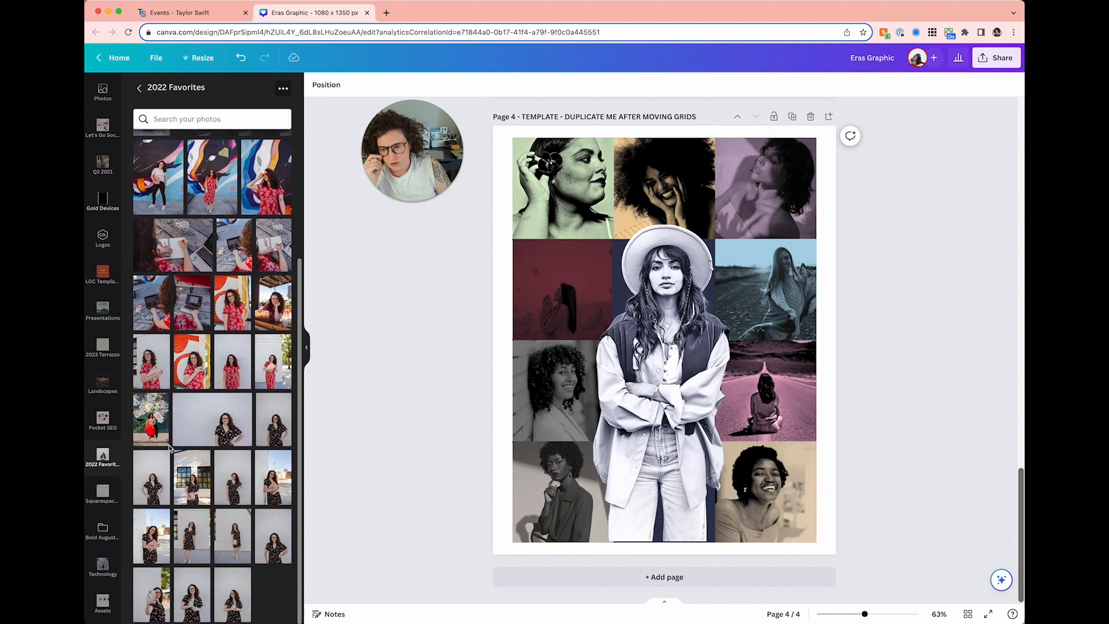
- Drop the flower-wall photo into Page 4's top-left grid cell
drag(155, 438, 523, 315)
drag(519, 240, 535, 225)
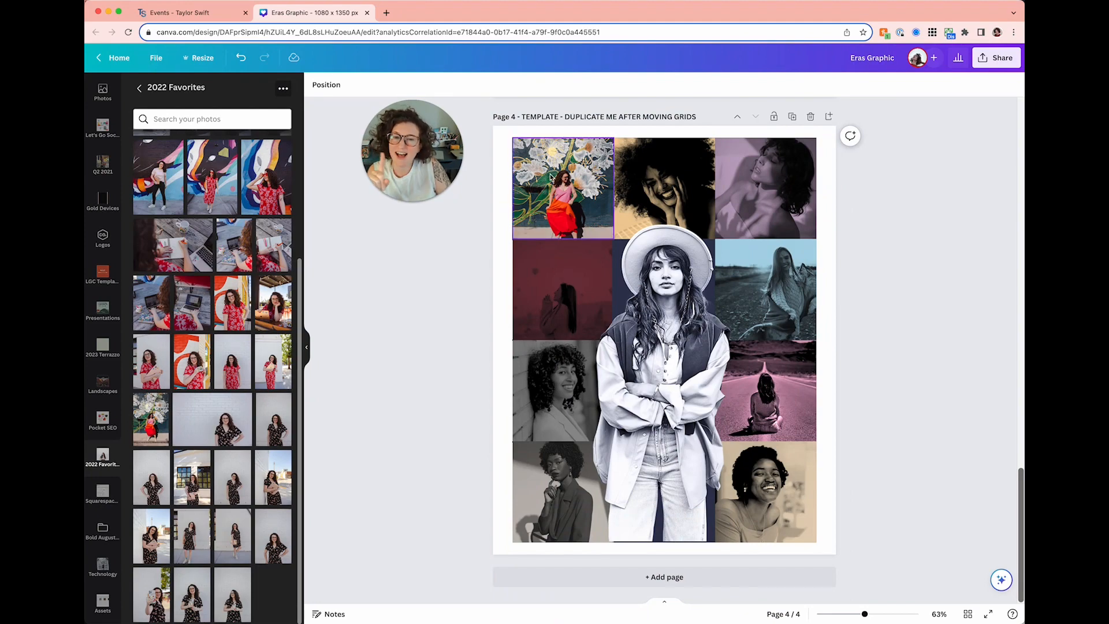
scroll(552, 177, up, 6)
- Copy the green duotone from Page 3's top-left photo onto the flower-wall photo
click(541, 150)
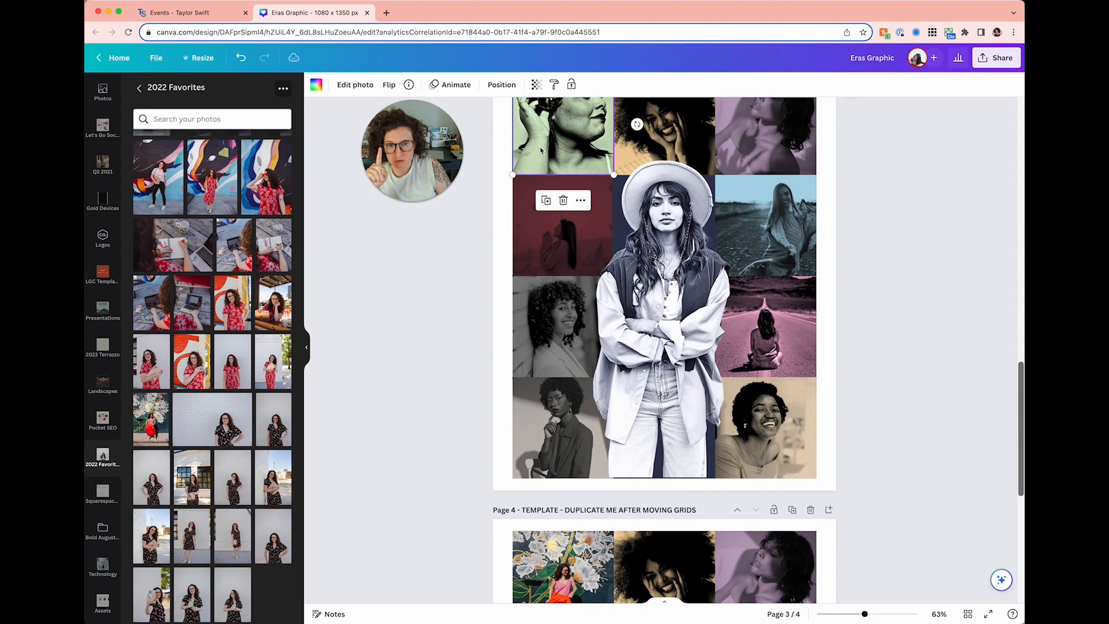
scroll(540, 150, up, 1)
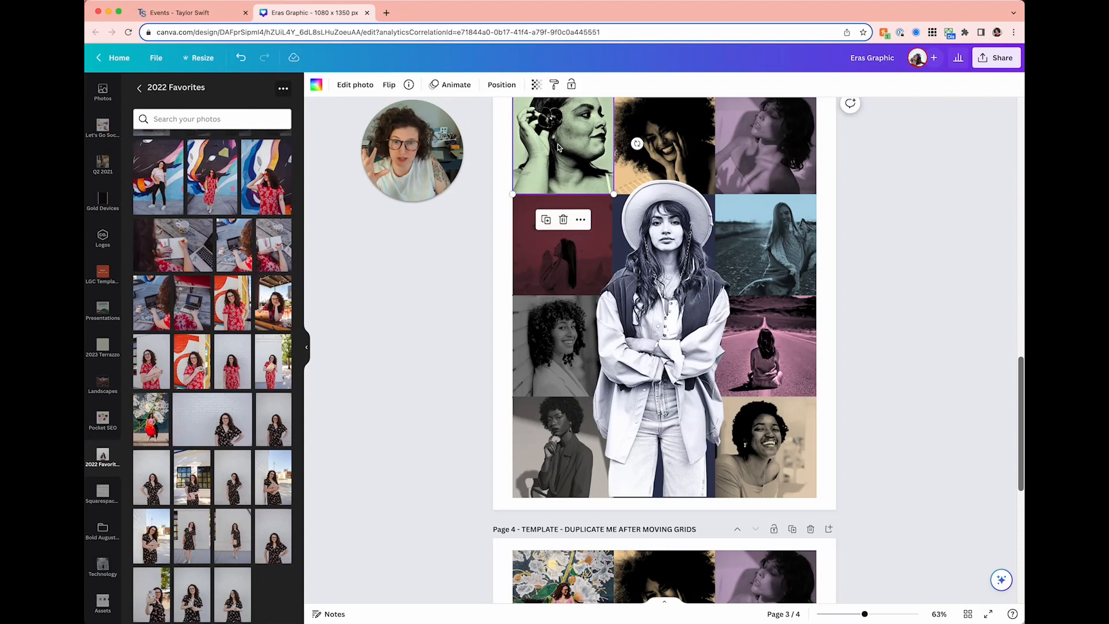
click(554, 84)
scroll(536, 261, down, 10)
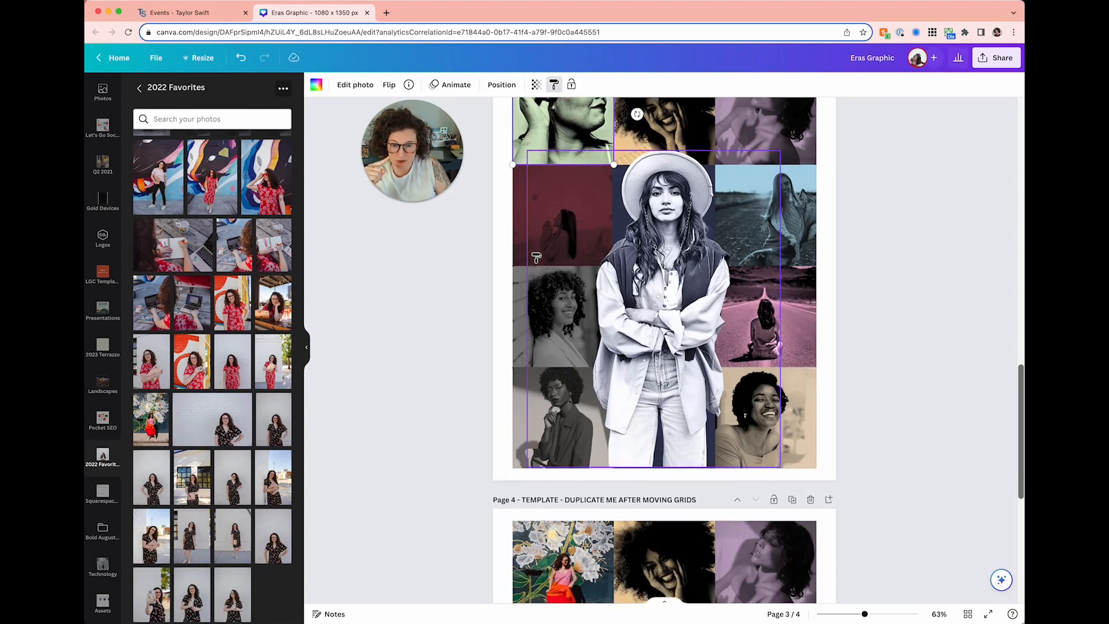
click(537, 371)
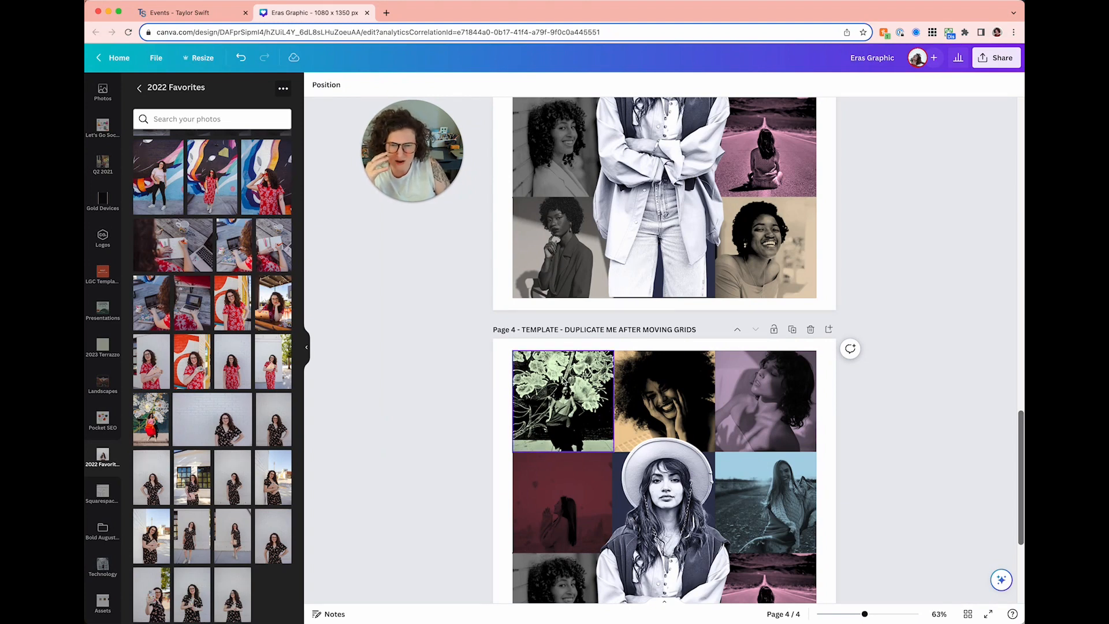
- Compare the design against the Eras Tour reference poster
scroll(595, 411, up, 15)
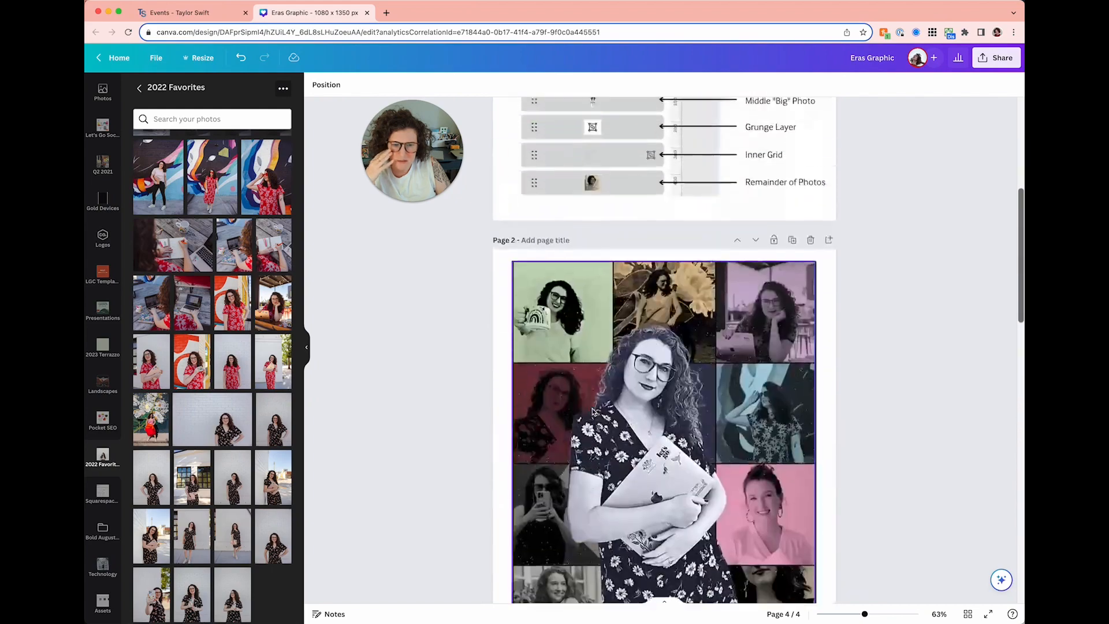
click(199, 13)
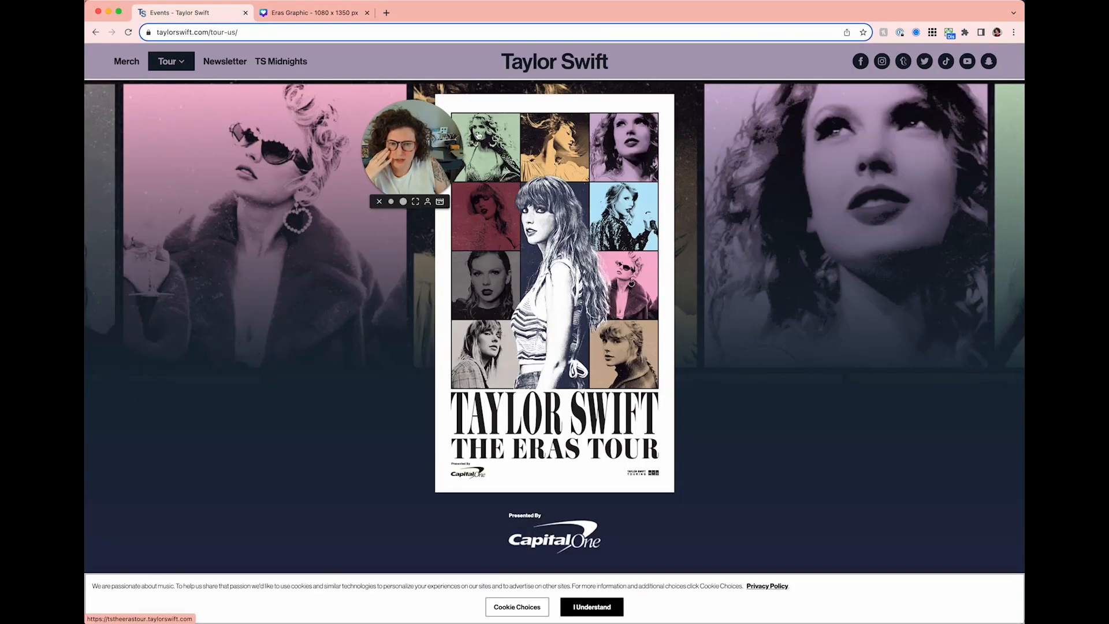
click(318, 14)
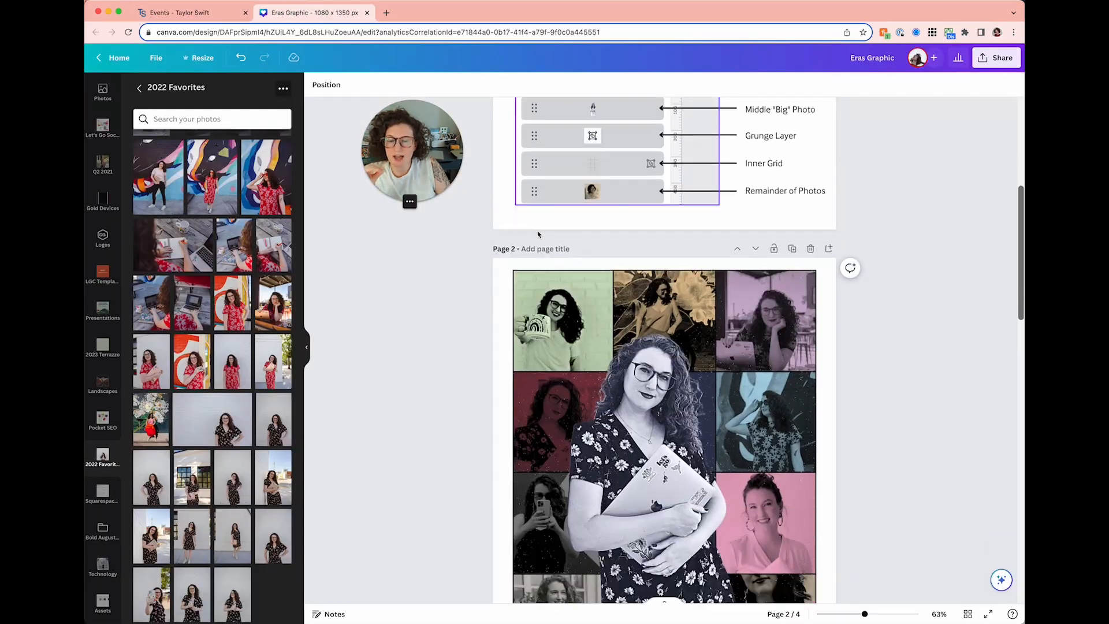
- Put a white brick-wall portrait in Page 4's top-left cell with Page 3's green duotone
scroll(537, 234, down, 5)
scroll(537, 233, down, 5)
scroll(540, 213, up, 2)
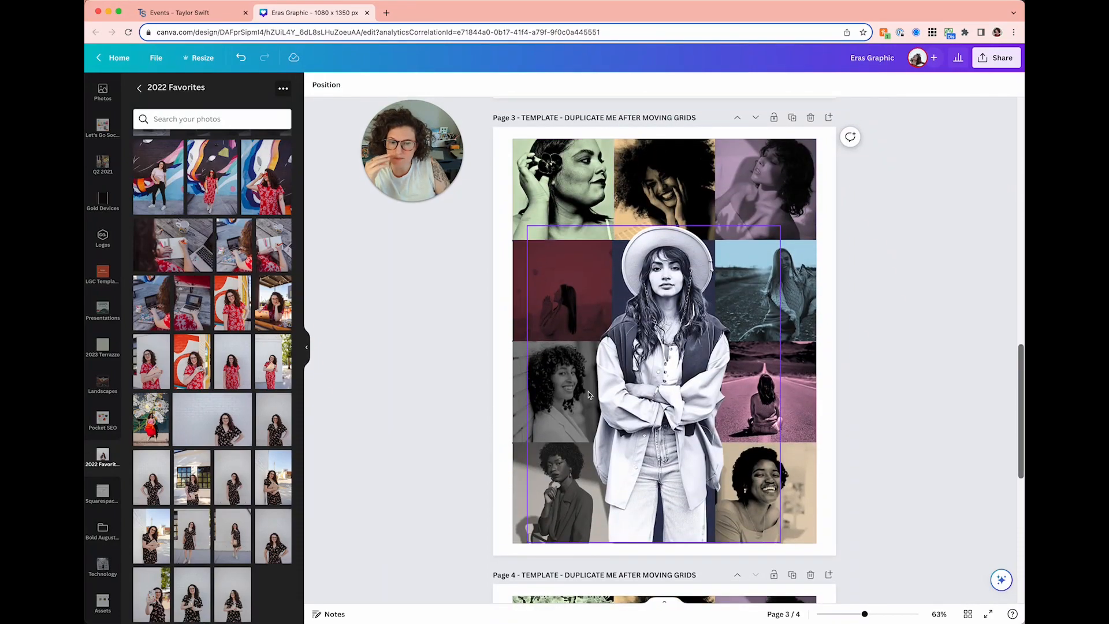
scroll(555, 347, down, 5)
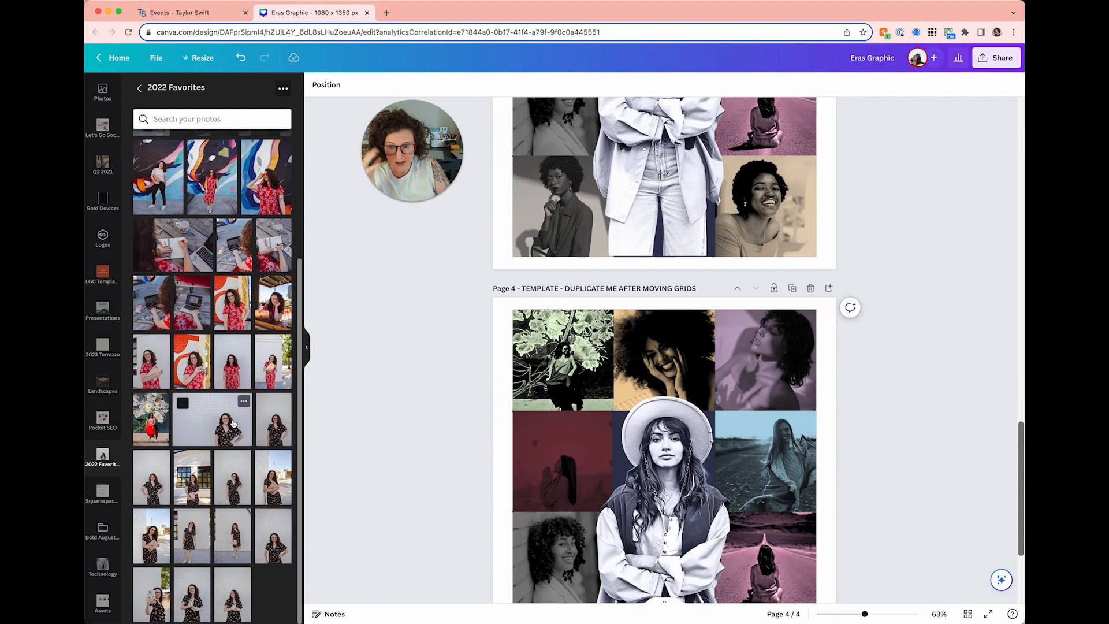
drag(273, 419, 557, 354)
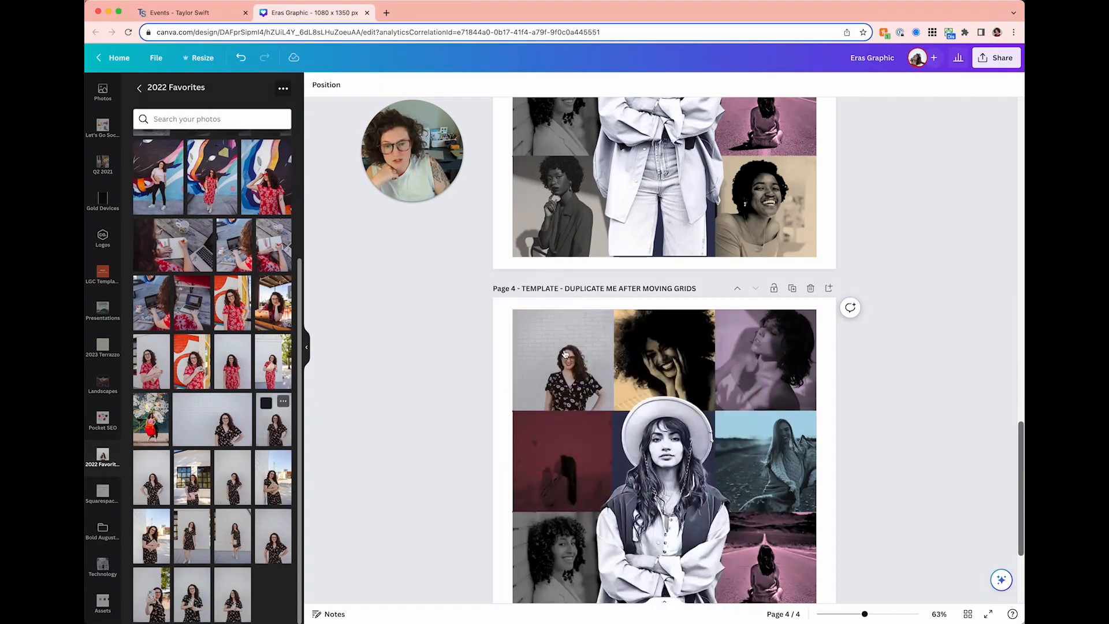
scroll(559, 318, up, 3)
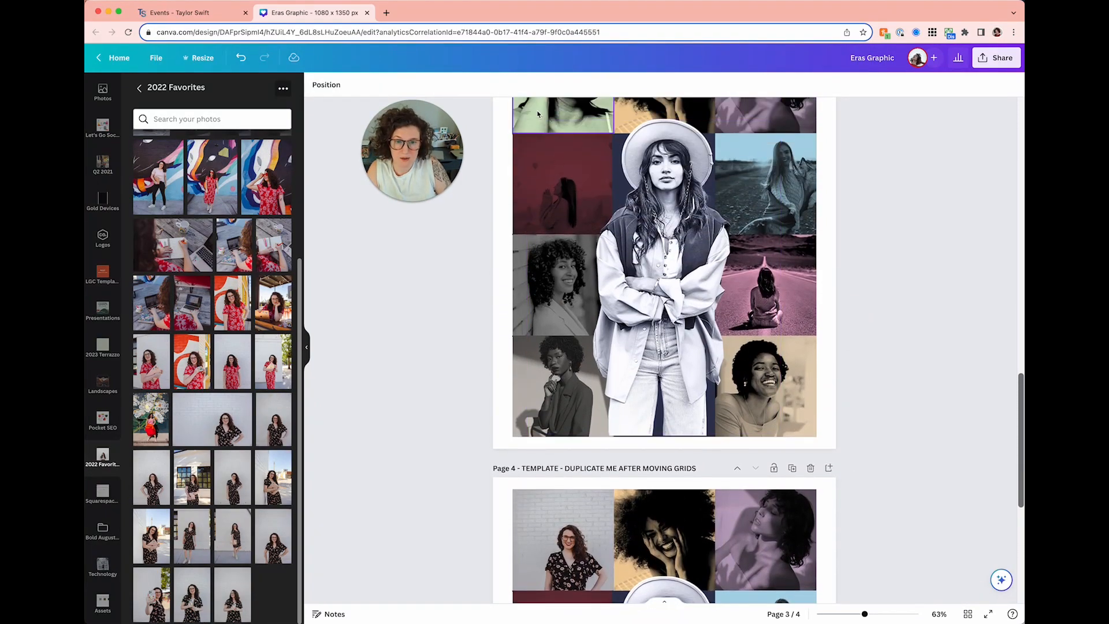
click(547, 118)
click(553, 86)
click(543, 519)
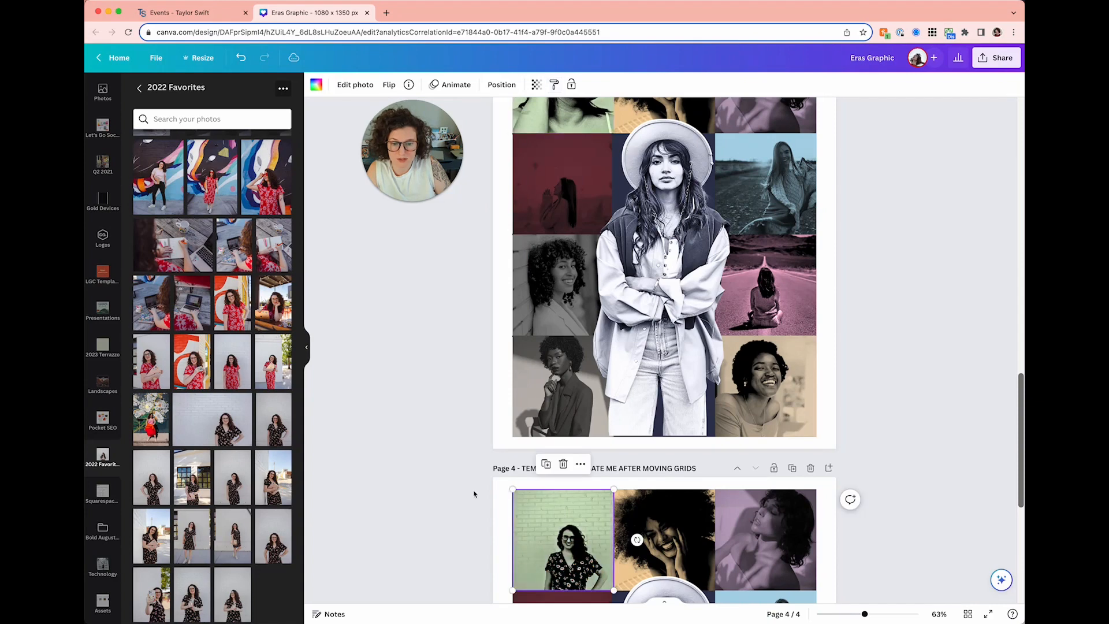
scroll(474, 492, down, 1)
scroll(493, 487, up, 1)
scroll(492, 486, down, 2)
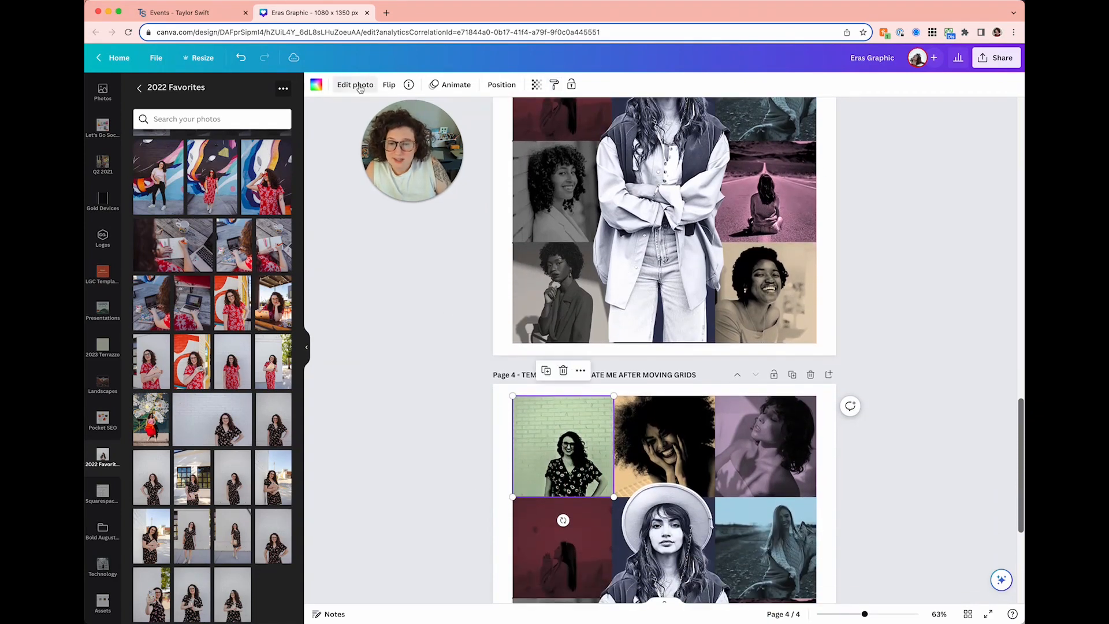
- Lower the brick-wall portrait's Blacks adjustment from 100 to 19
click(355, 85)
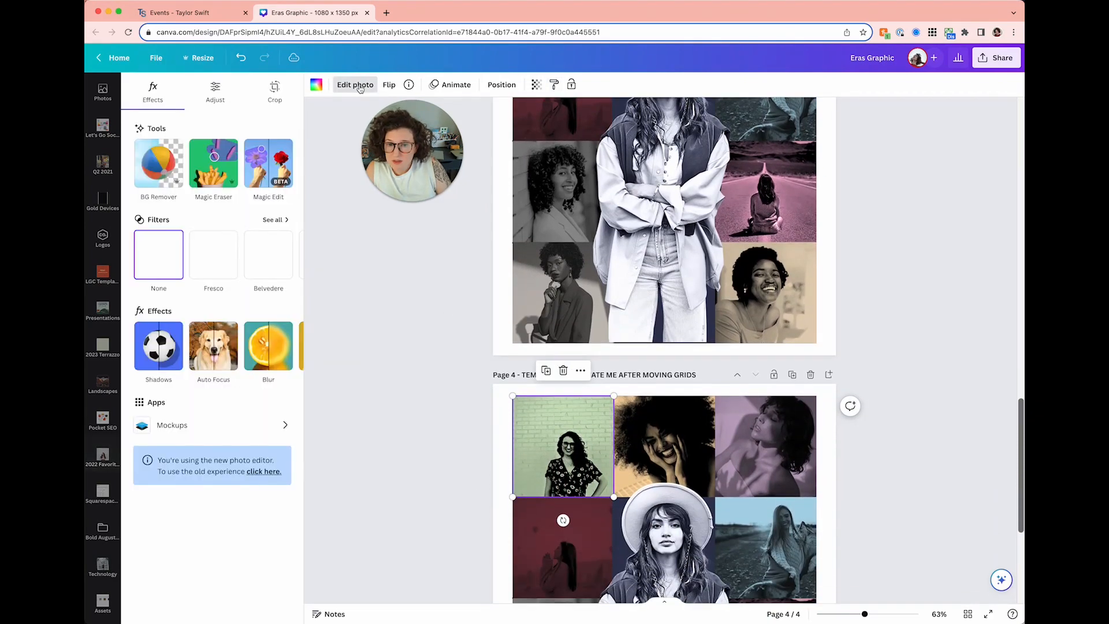
click(215, 98)
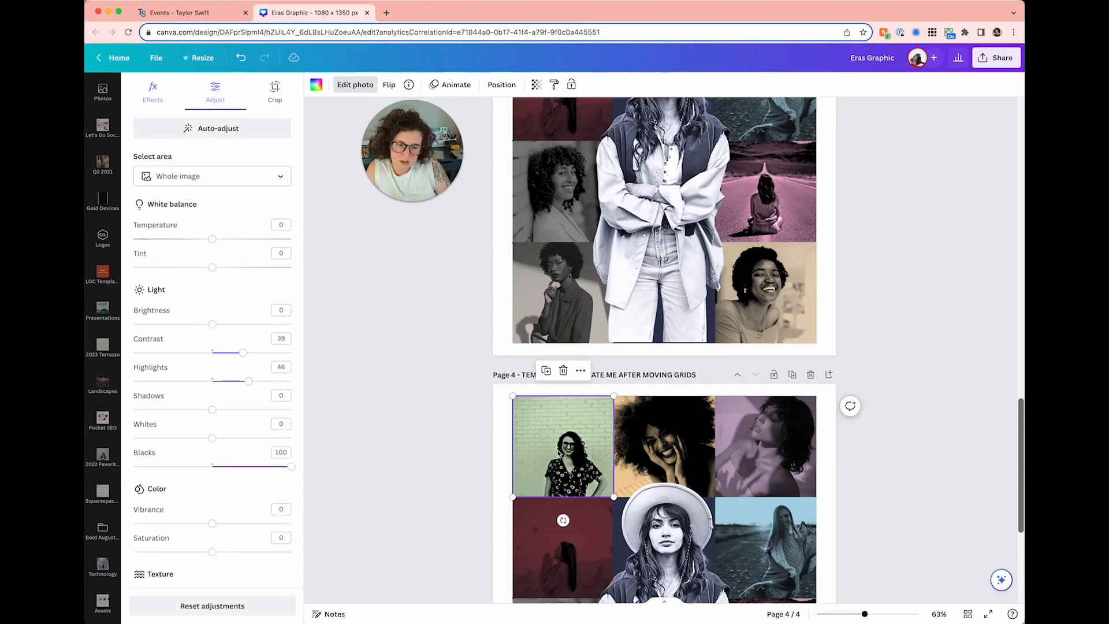
drag(288, 472, 228, 471)
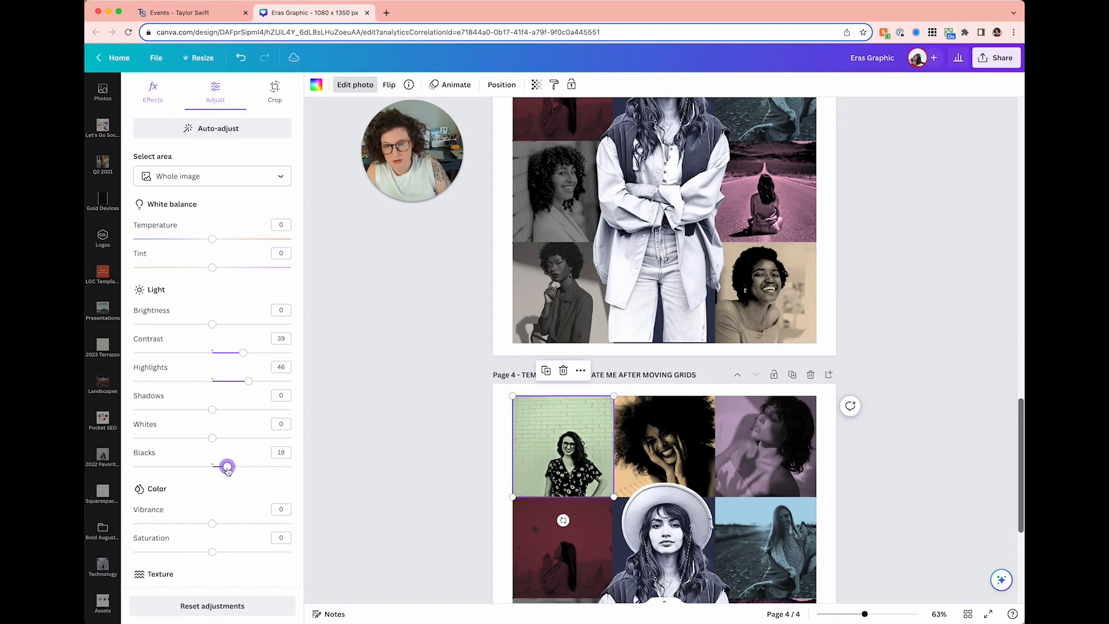
click(391, 392)
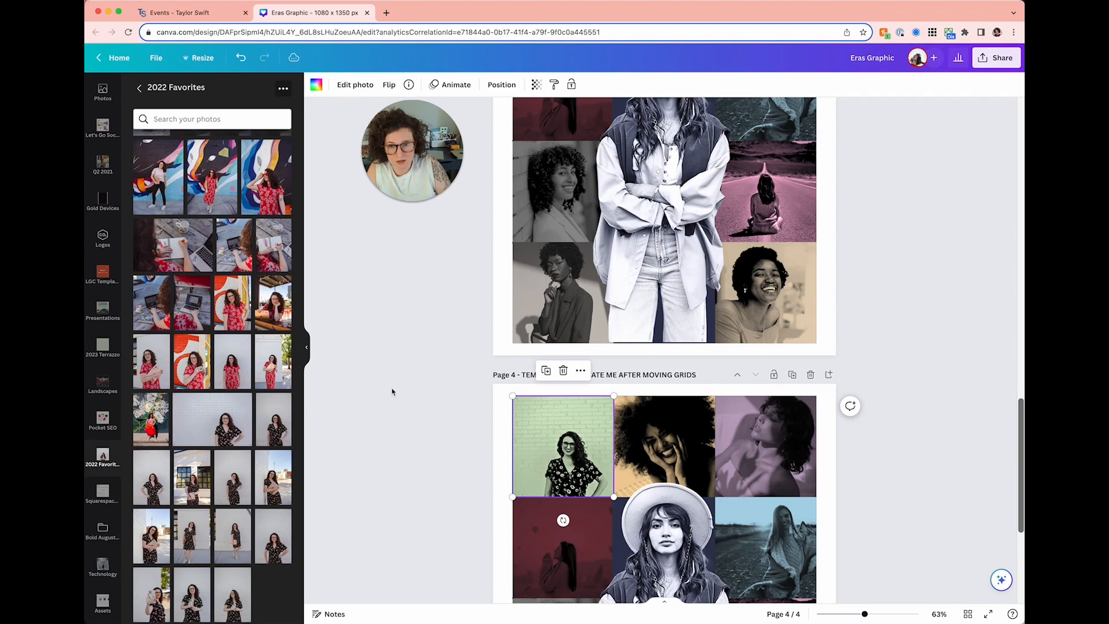
- From the 2022 uploads folder, place the woman-in-black photo in Page 4's top-middle cell
scroll(391, 392, down, 2)
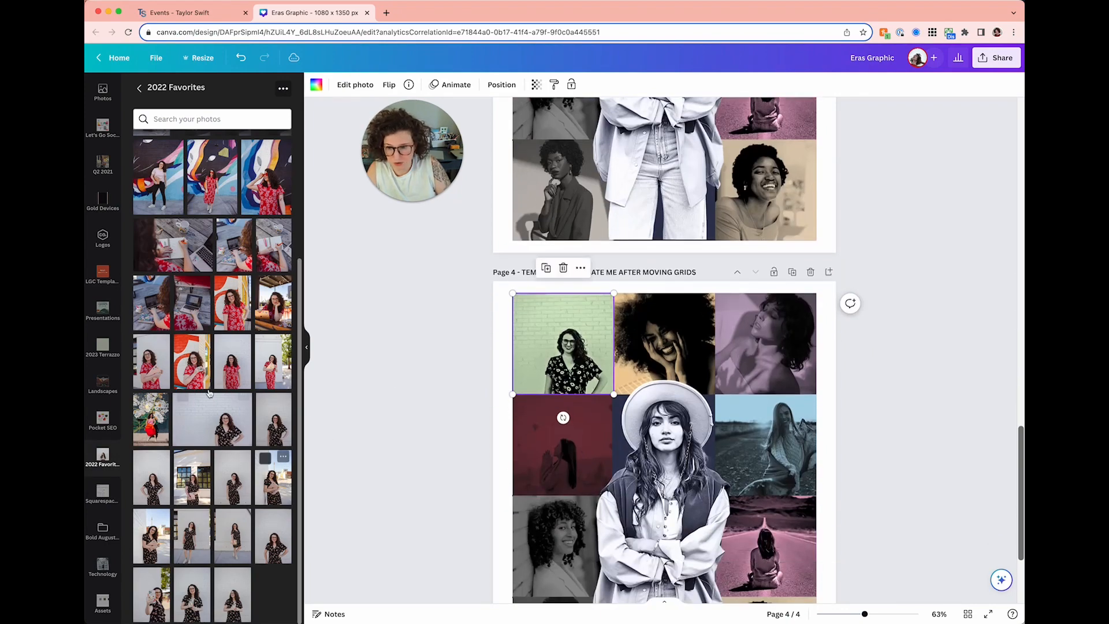
scroll(209, 392, up, 3)
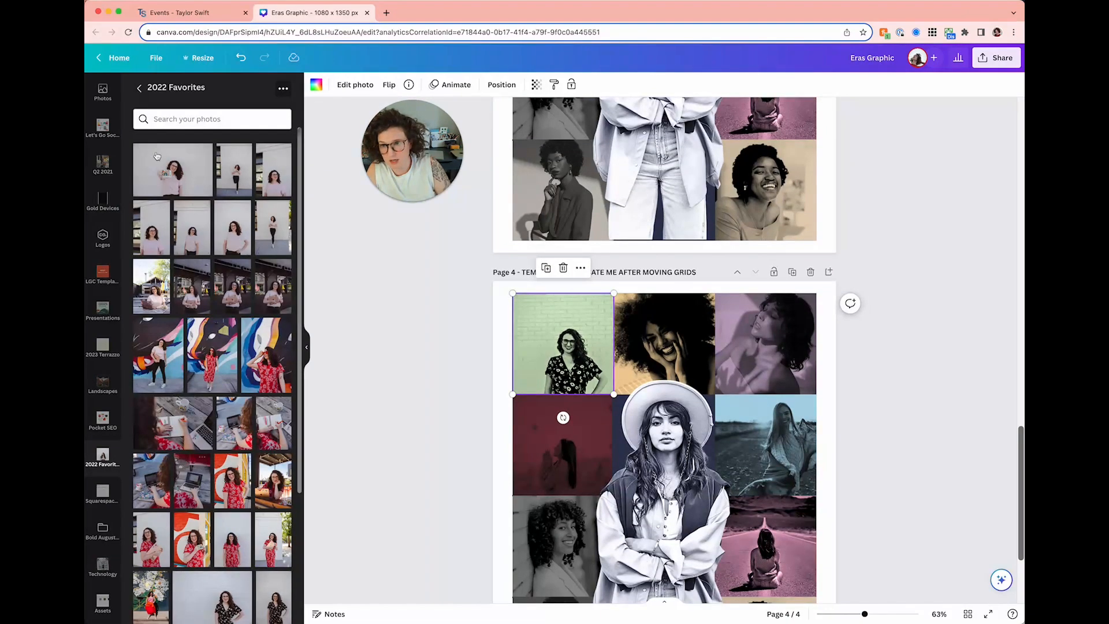
click(139, 90)
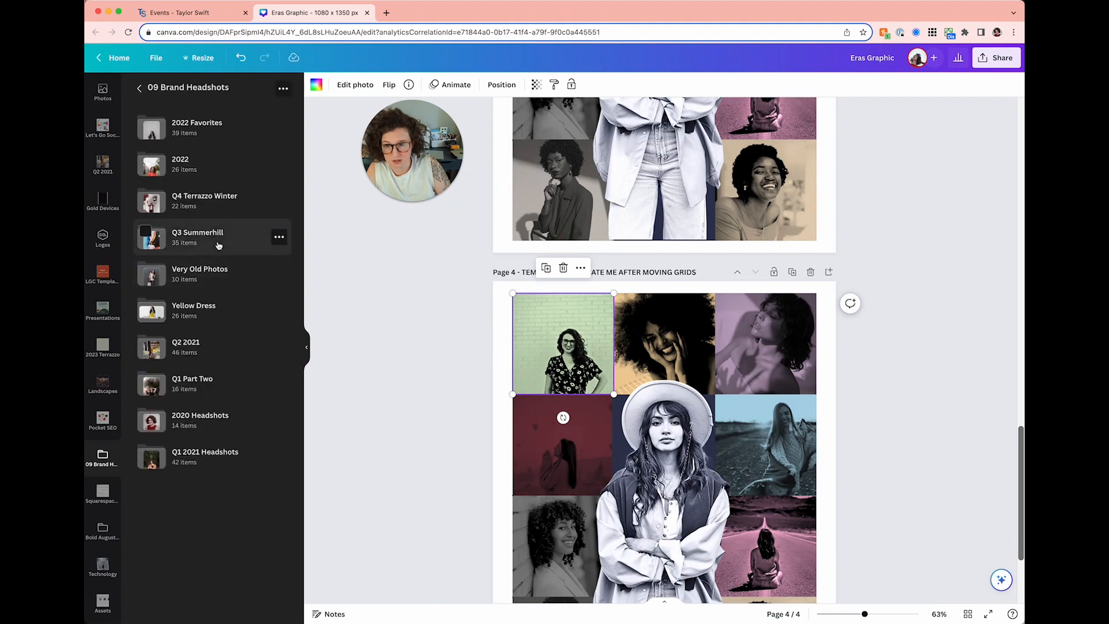
click(209, 169)
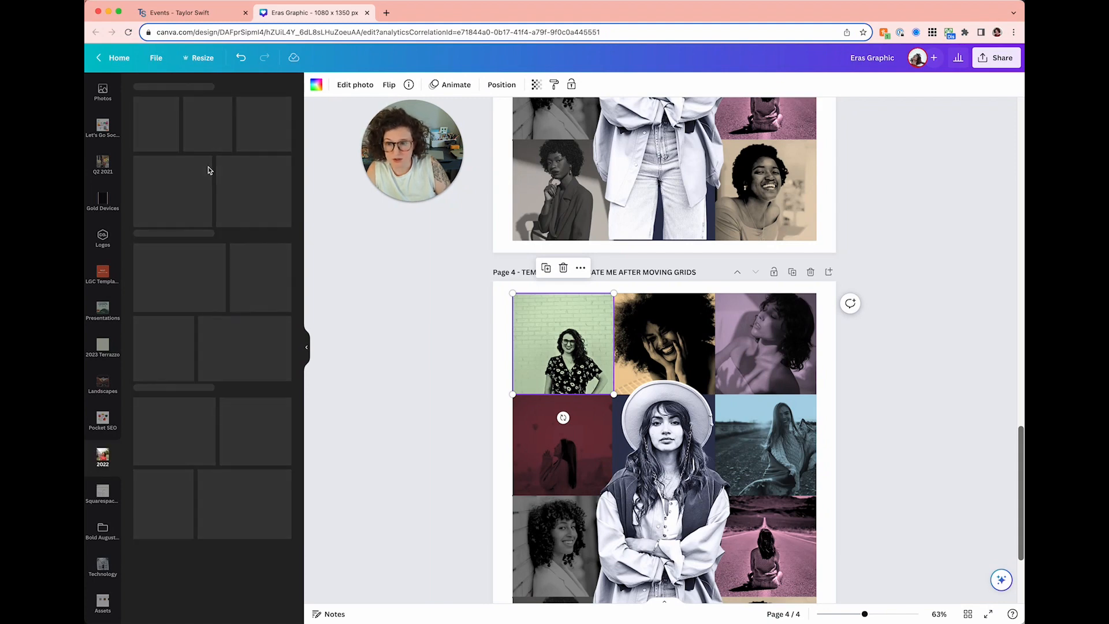
drag(174, 346, 696, 305)
- Copy the tan duotone from Page 3's top-middle photo onto the new portrait
scroll(665, 312, up, 5)
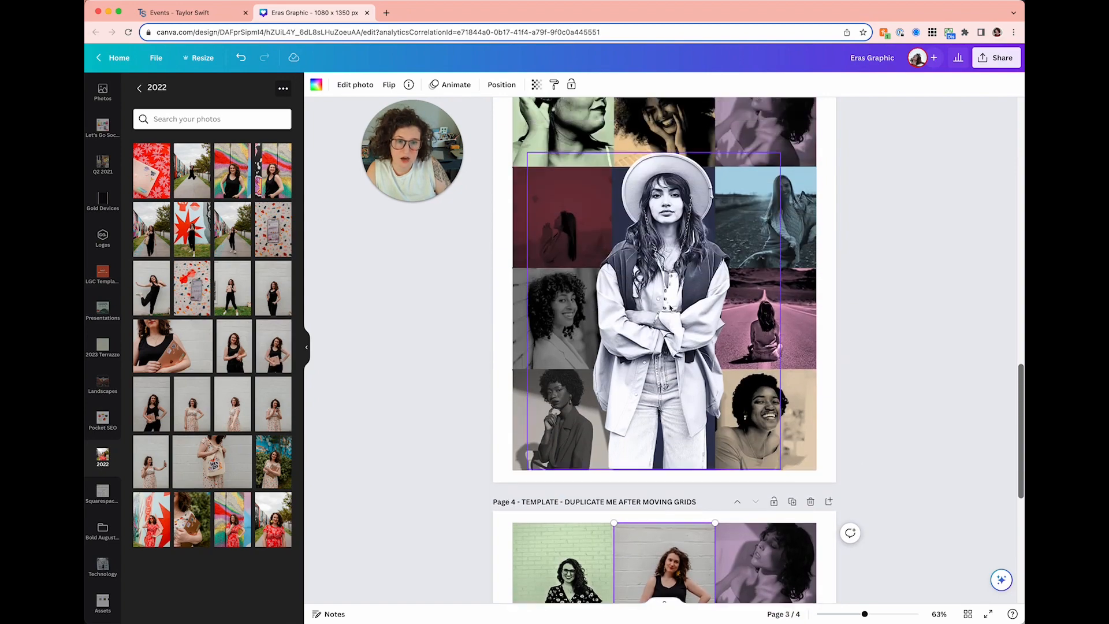
scroll(644, 151, up, 1)
click(644, 150)
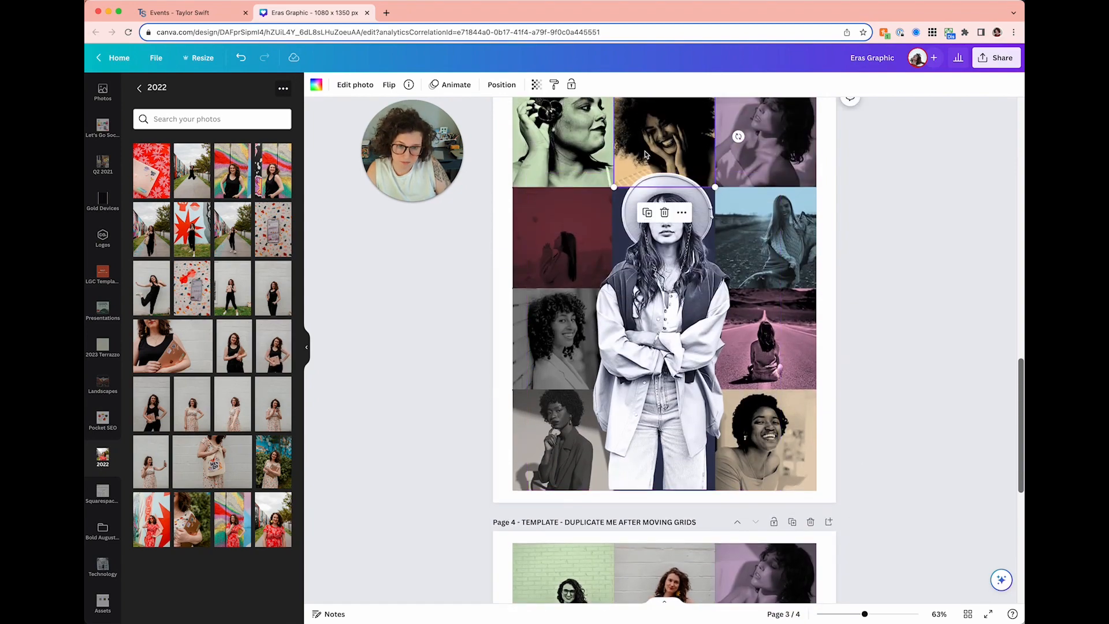
click(554, 85)
scroll(675, 462, down, 2)
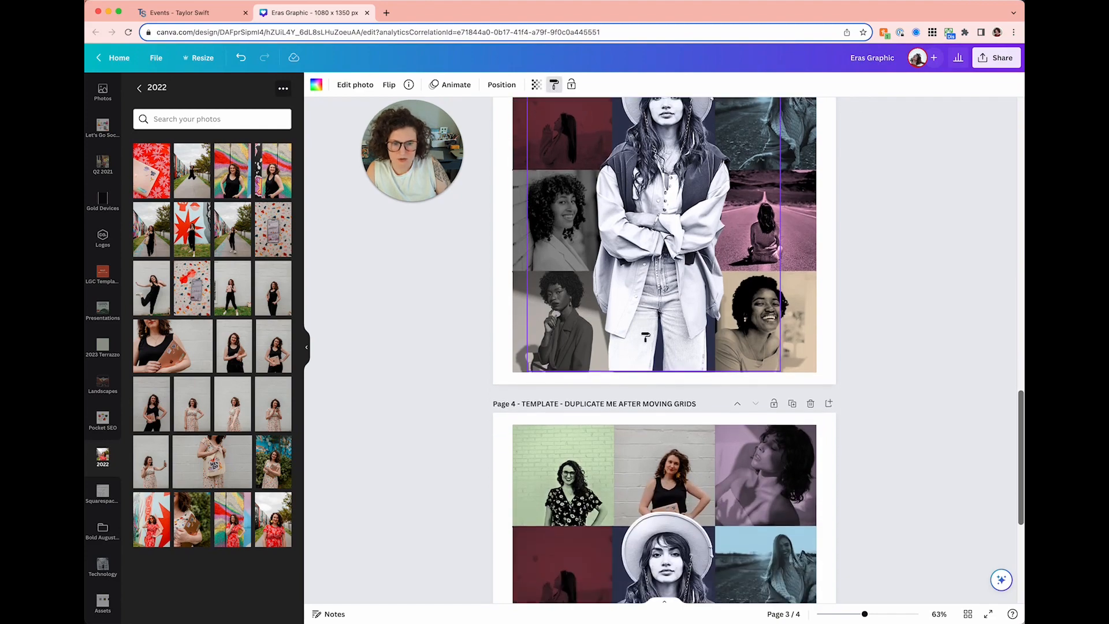
click(677, 469)
- Place the garden photo in Page 4's top-right cell and select Page 3's top-right photo
scroll(764, 462, up, 2)
scroll(763, 462, down, 2)
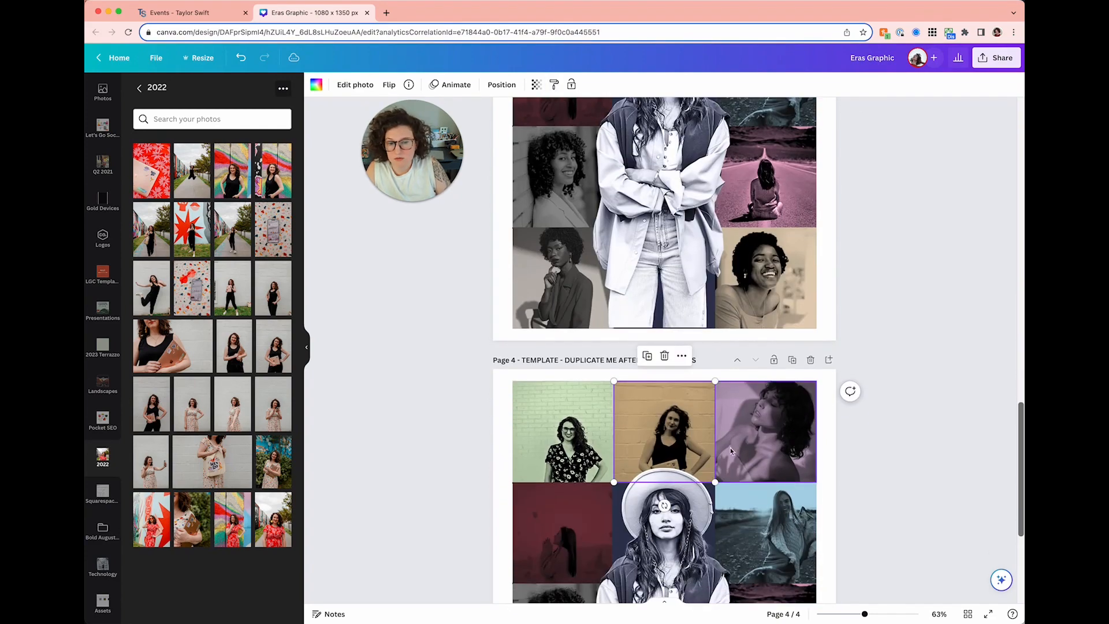
scroll(664, 421, down, 1)
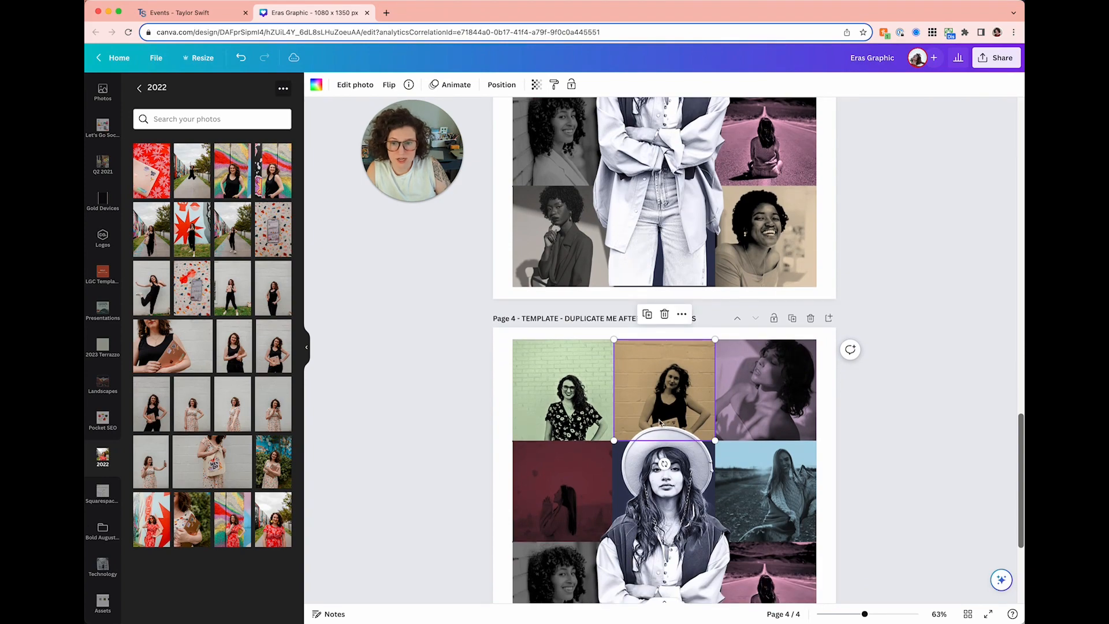
drag(274, 462, 782, 380)
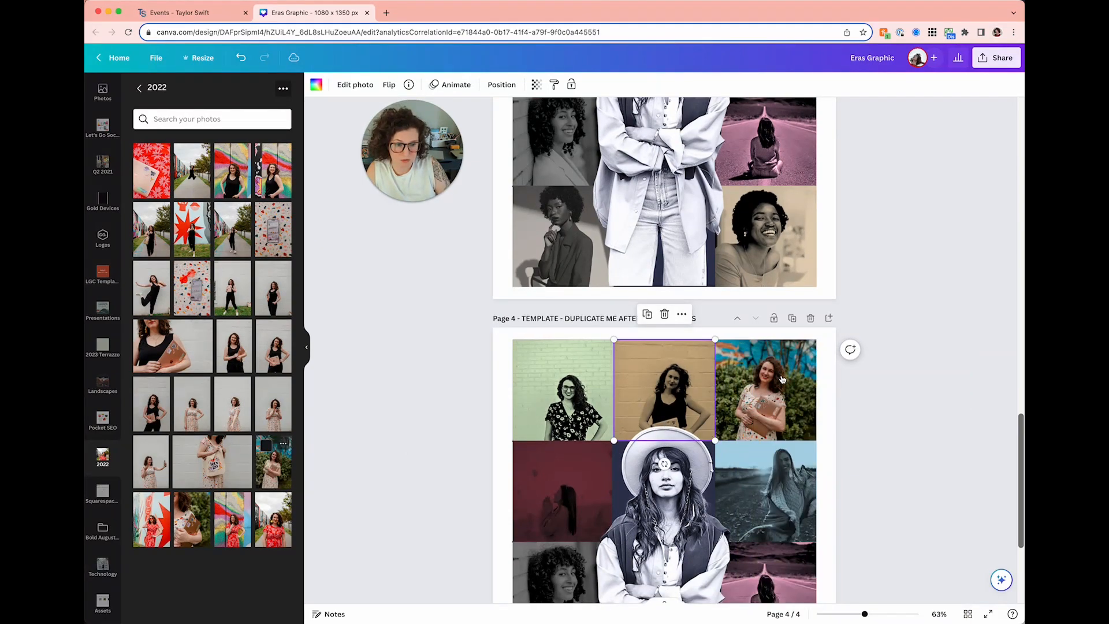
scroll(783, 379, up, 5)
click(751, 156)
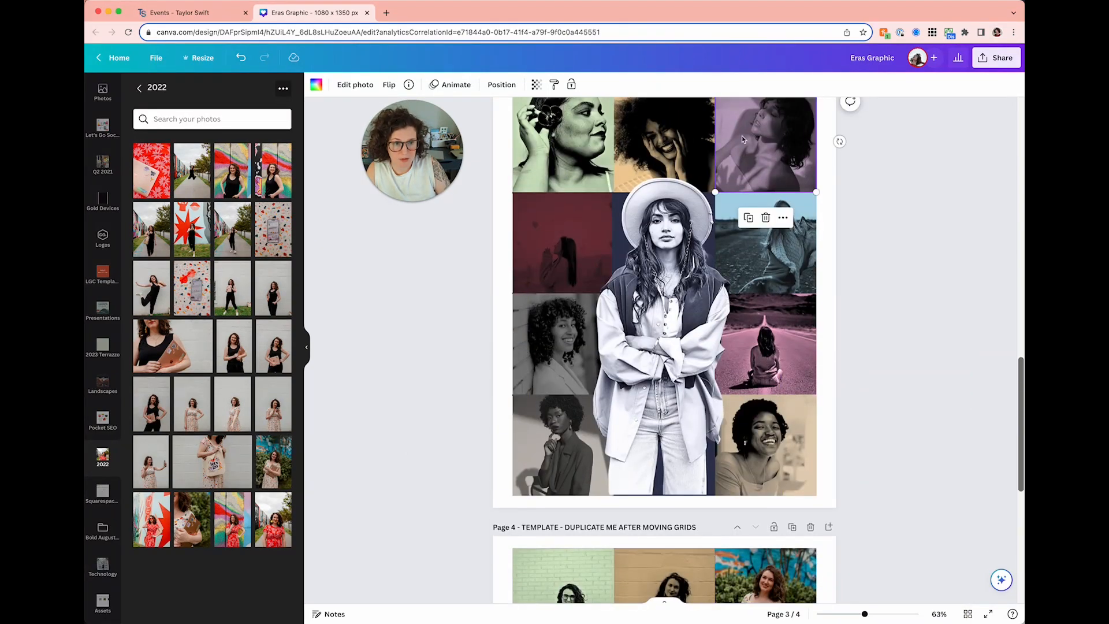
- Apply Page 3's purple tint to the garden photo in Page 4's top-right cell
click(554, 85)
scroll(751, 370, down, 3)
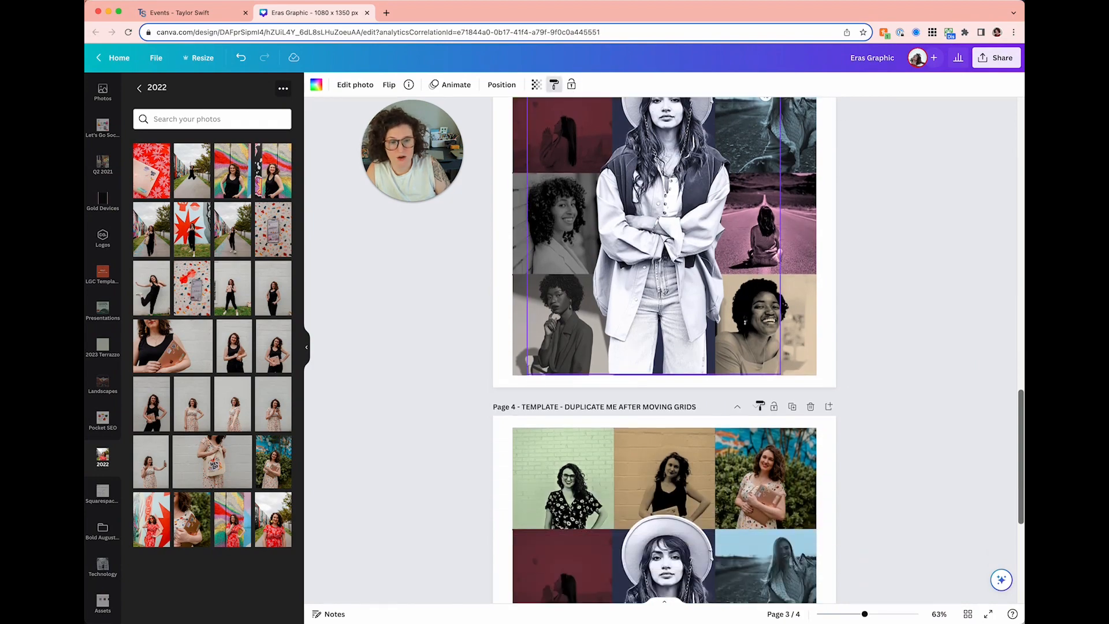
click(762, 462)
scroll(580, 339, down, 3)
scroll(458, 445, down, 2)
click(458, 445)
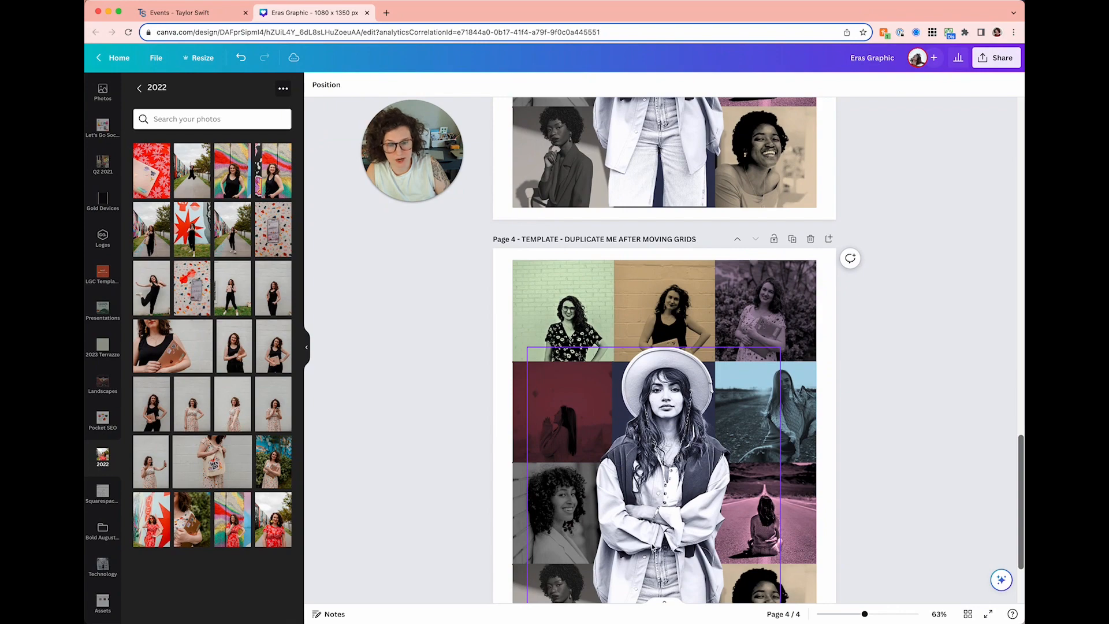
- Delete the central cutout portrait from Page 4, leaving the navy centre column empty
scroll(651, 548, down, 3)
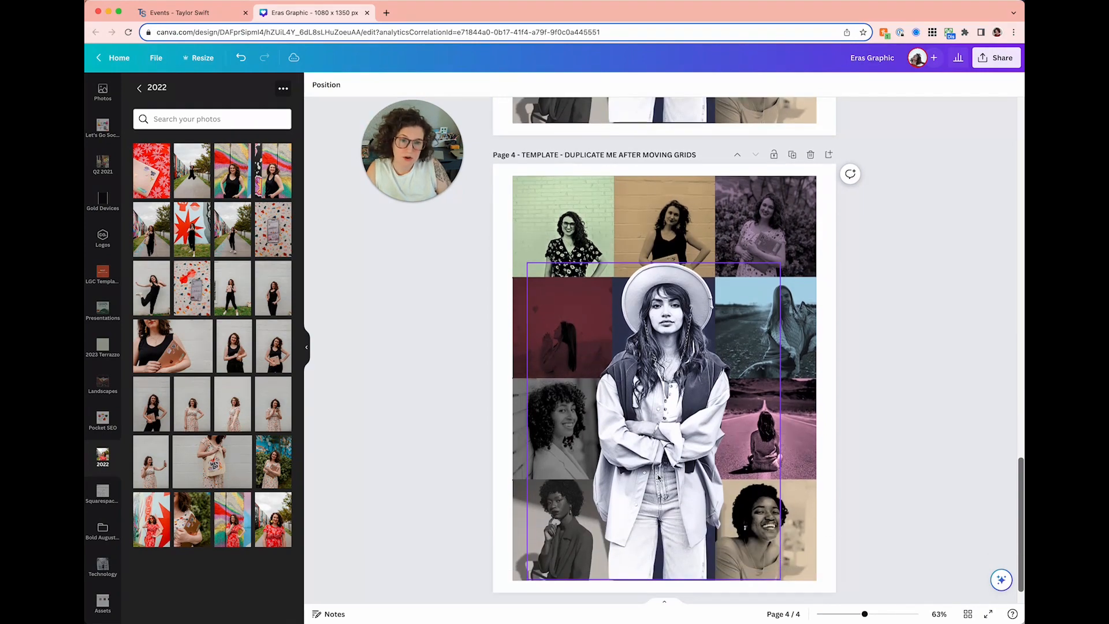
scroll(658, 476, down, 2)
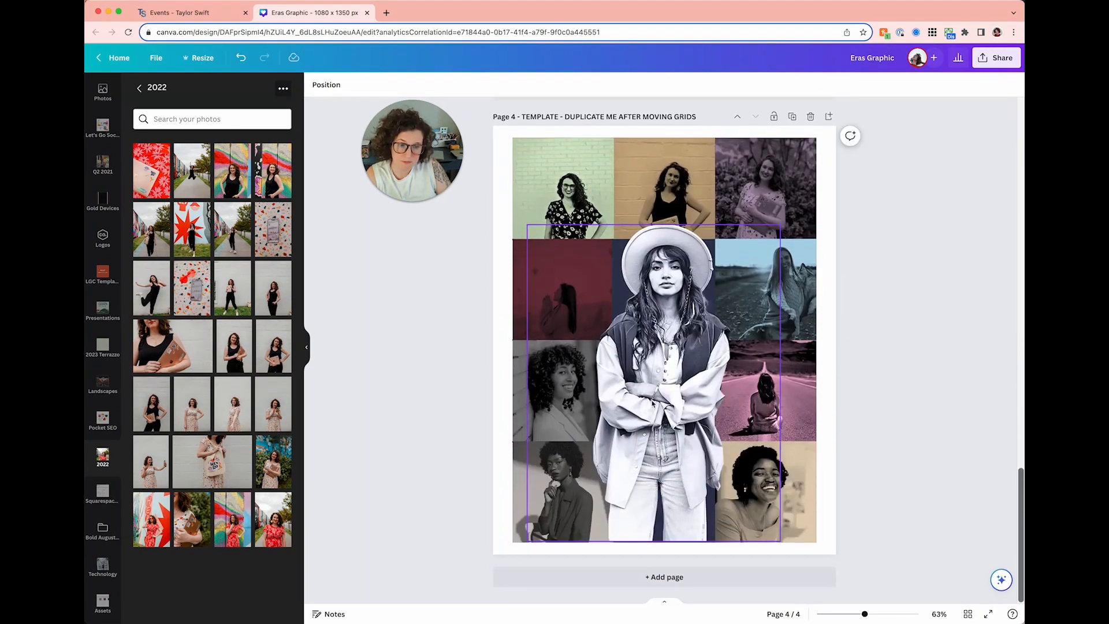
click(653, 403)
mouse_move(666, 351)
mouse_down()
mouse_move(688, 374)
mouse_move(666, 360)
mouse_up()
key(Delete)
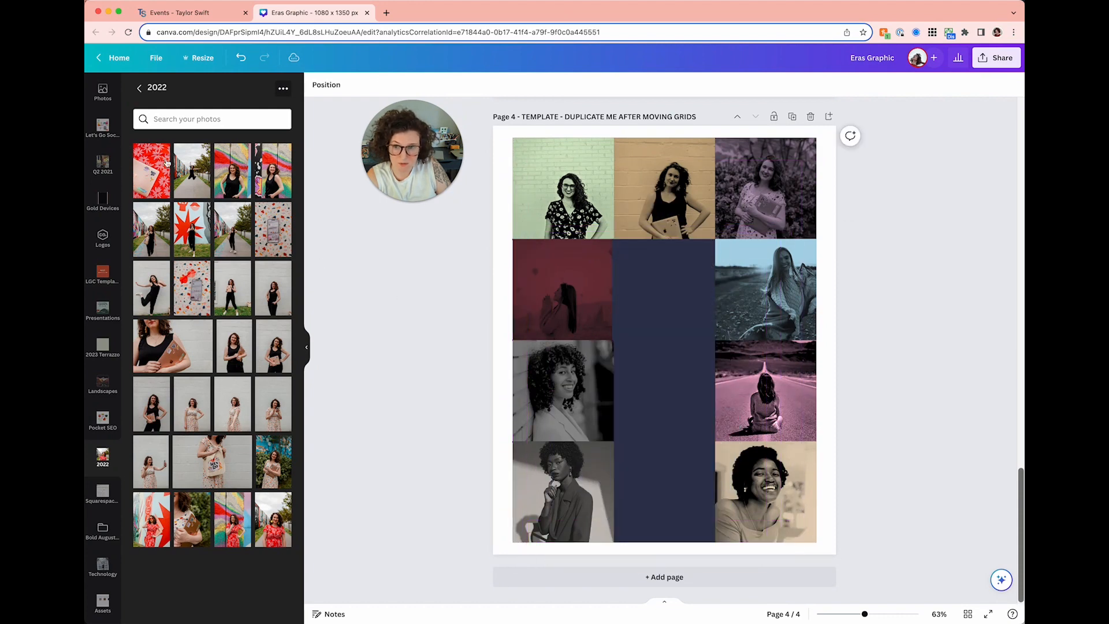
scroll(103, 149, up, 5)
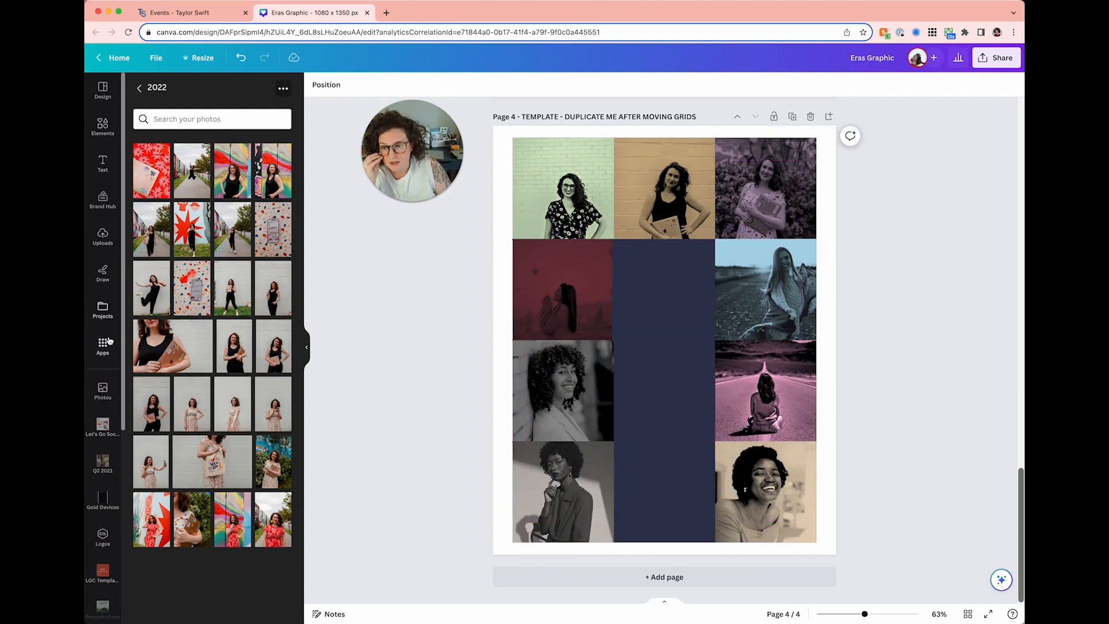
- Add the white-blazer woman stock photo and size it over Page 4's centre column
click(104, 393)
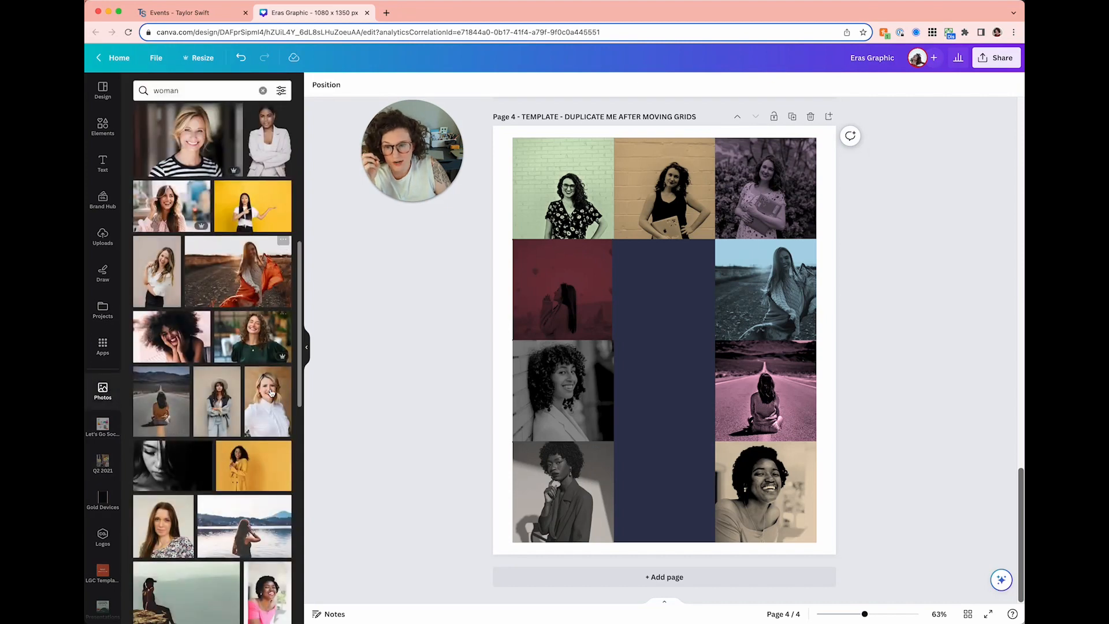
click(271, 164)
drag(637, 294, 636, 312)
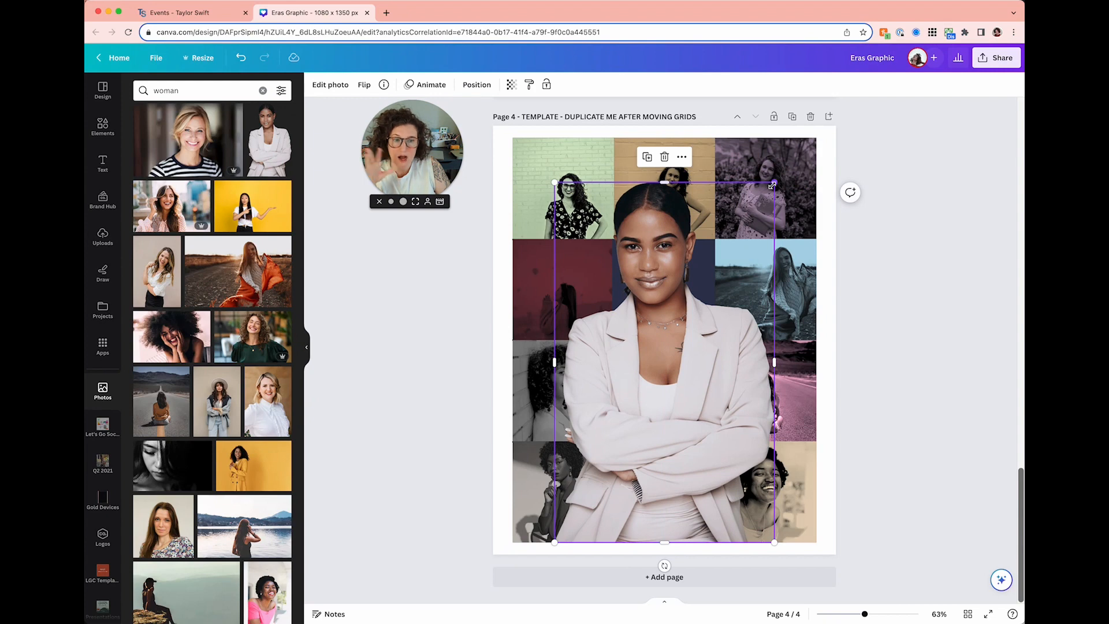
drag(772, 185, 759, 208)
drag(696, 293, 710, 293)
scroll(710, 295, up, 5)
- Give it the black-and-white look of Page 3's hat-wearing portrait, then check the reference poster
click(676, 246)
scroll(672, 241, up, 1)
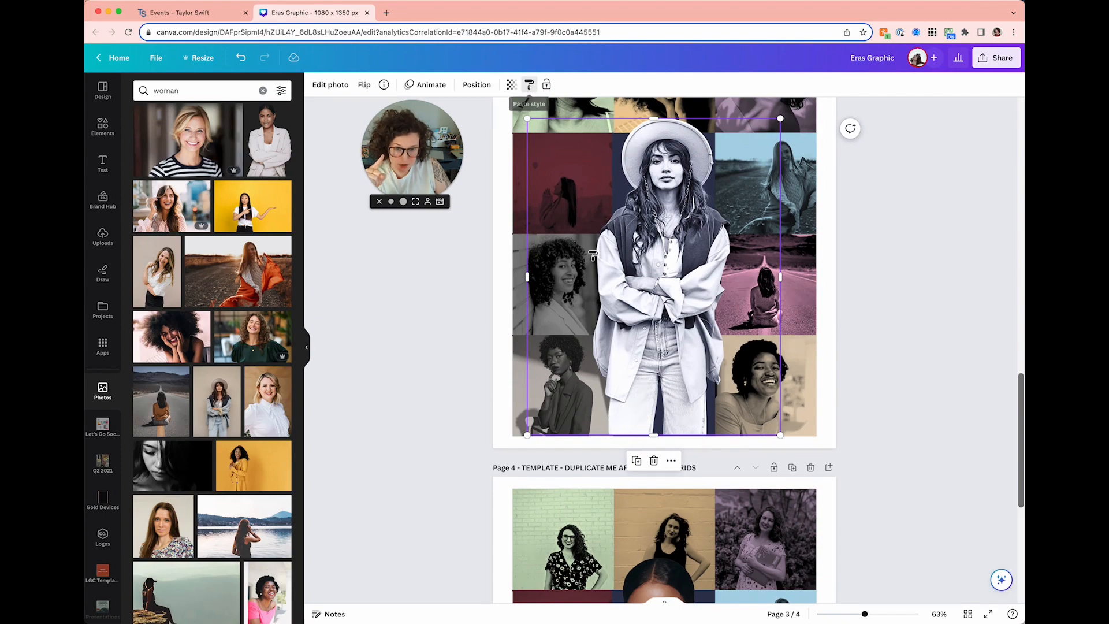
click(529, 84)
scroll(648, 376, down, 5)
click(649, 377)
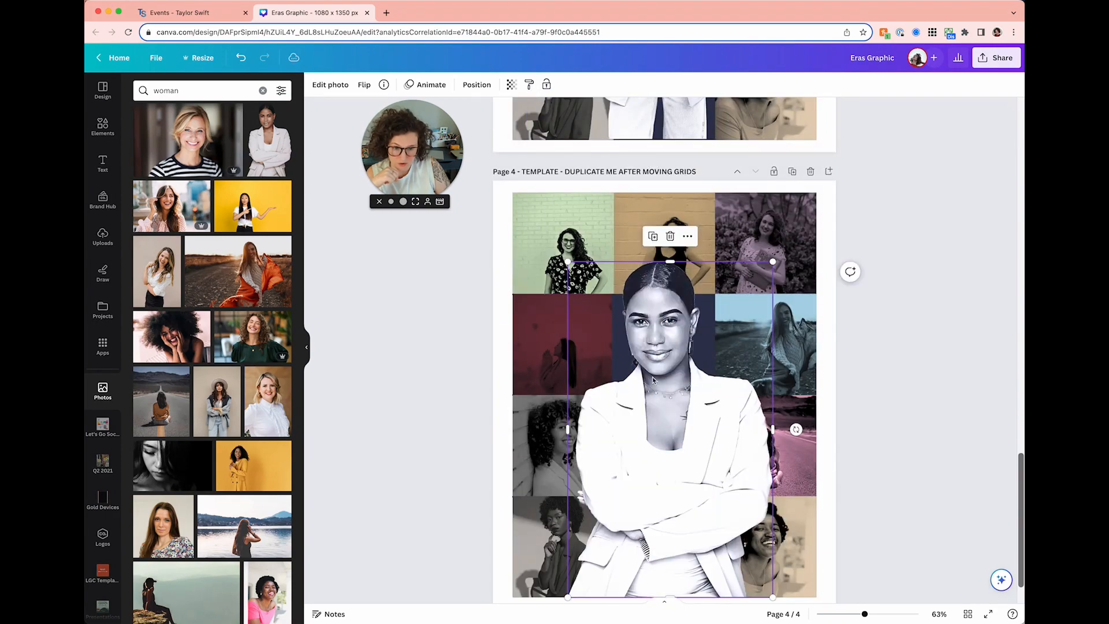
click(883, 400)
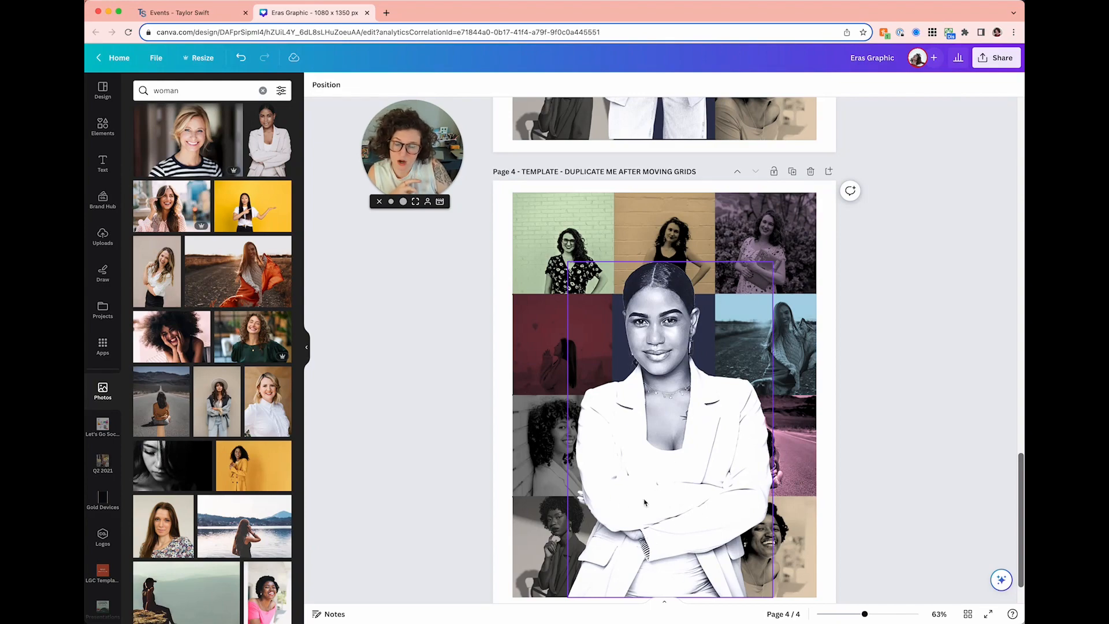
click(186, 14)
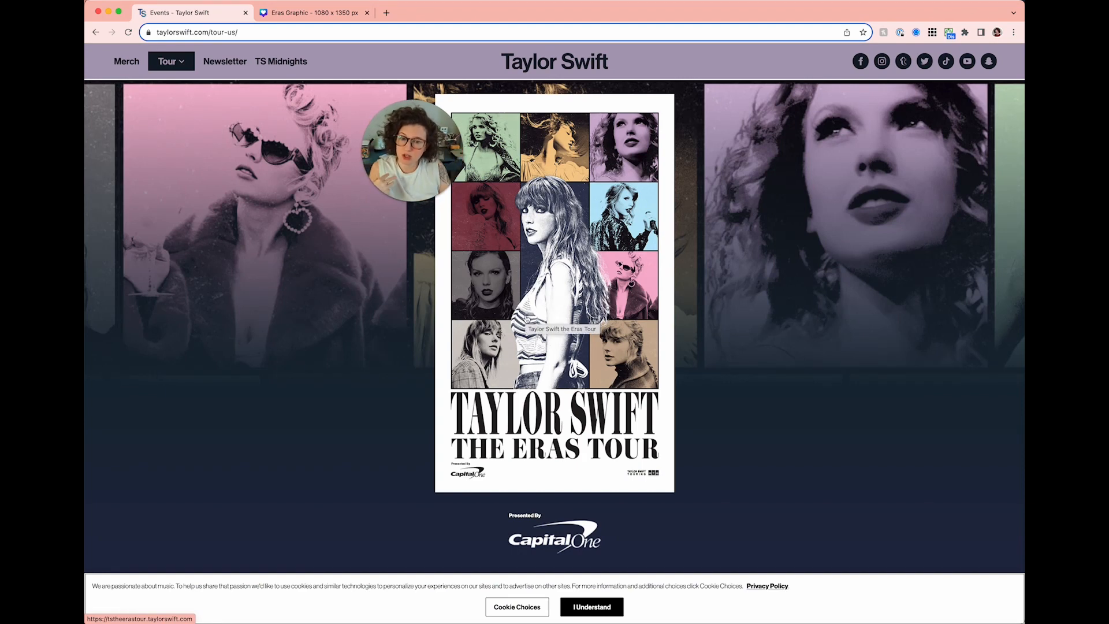
click(311, 13)
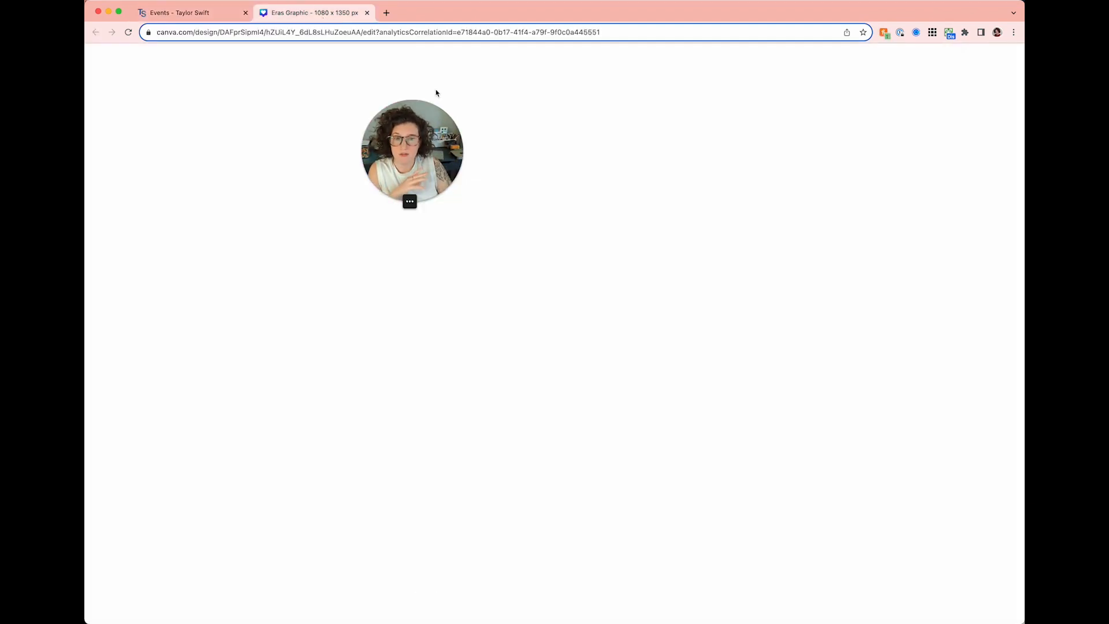
- Delete the white-blazer portrait from Page 4
click(677, 376)
scroll(677, 376, down, 1)
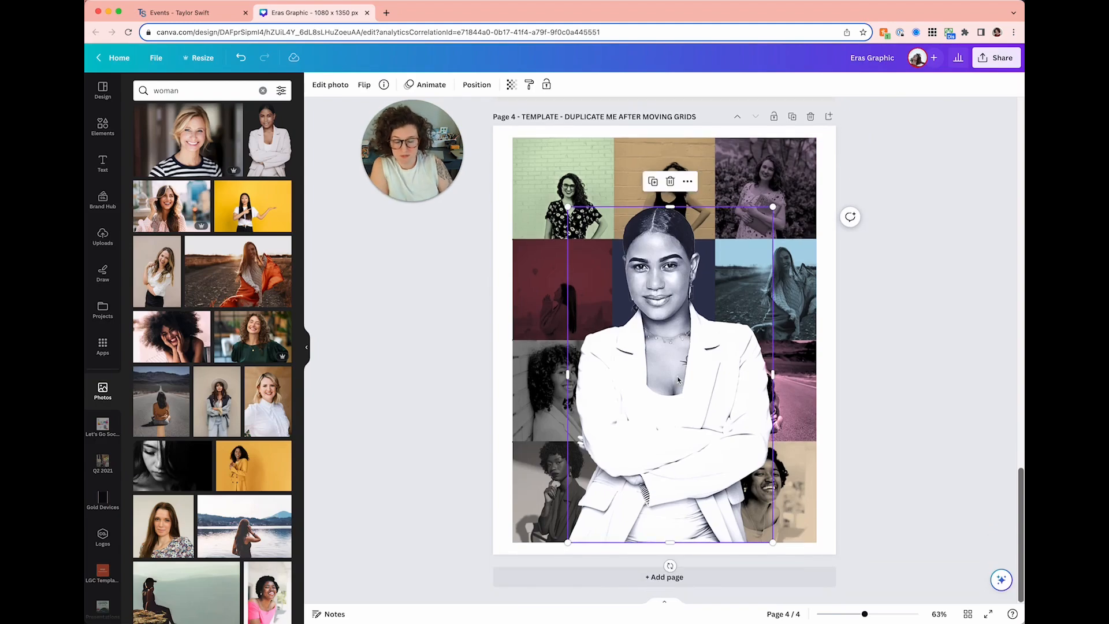
key(BackSpace)
scroll(677, 376, up, 5)
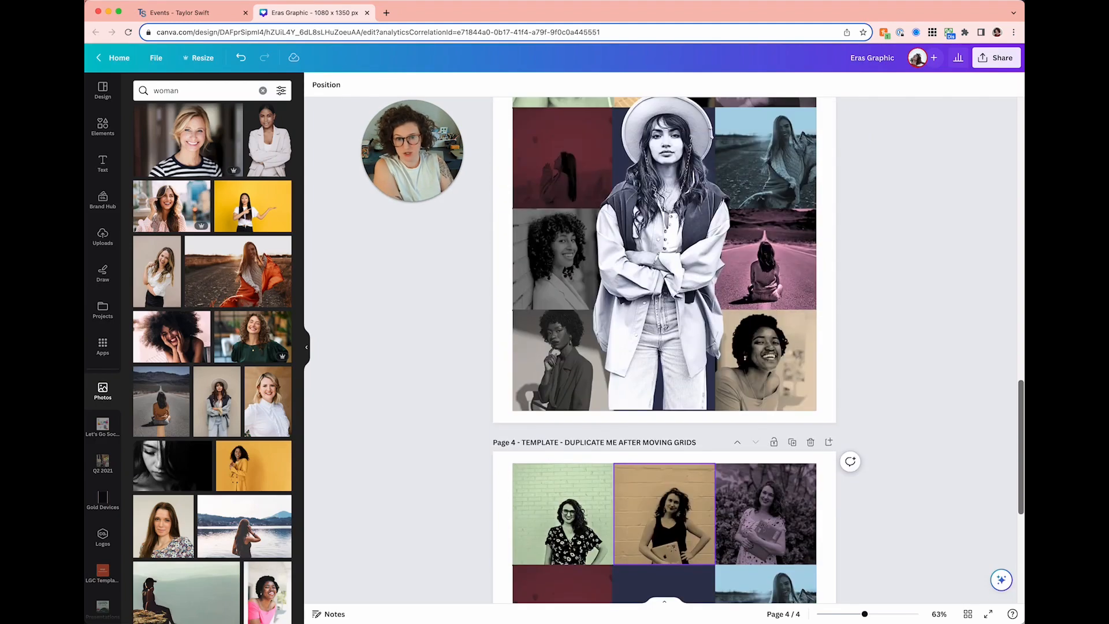
scroll(658, 345, up, 3)
- Inspect Page 3's hat-wearing portrait and Page 2's photo grid cells
click(658, 346)
scroll(659, 345, up, 7)
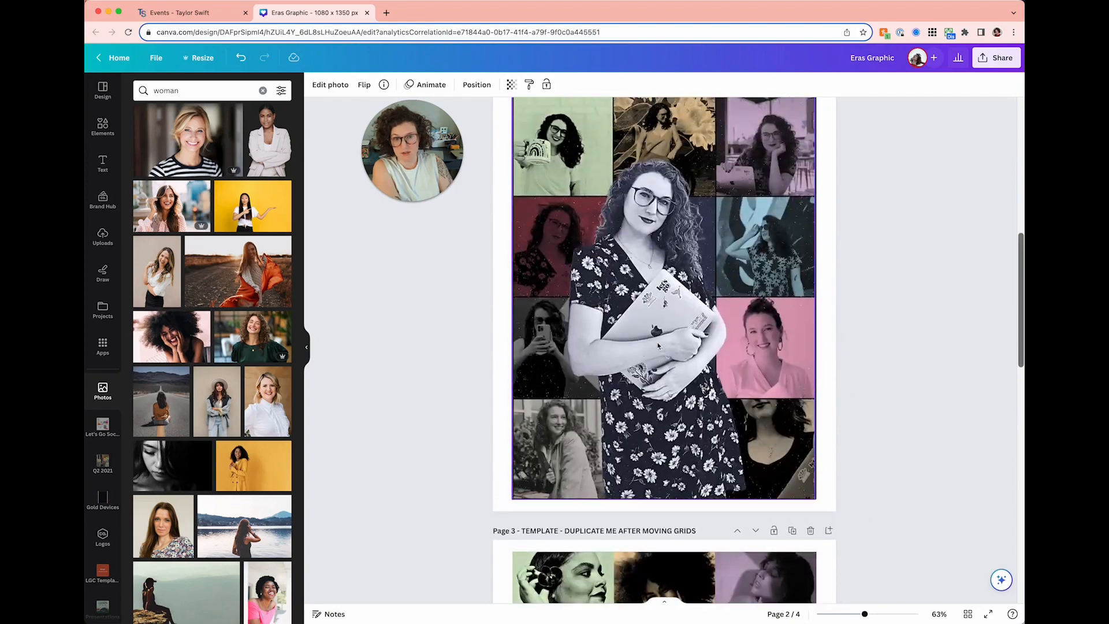
click(658, 345)
scroll(644, 314, up, 1)
click(657, 406)
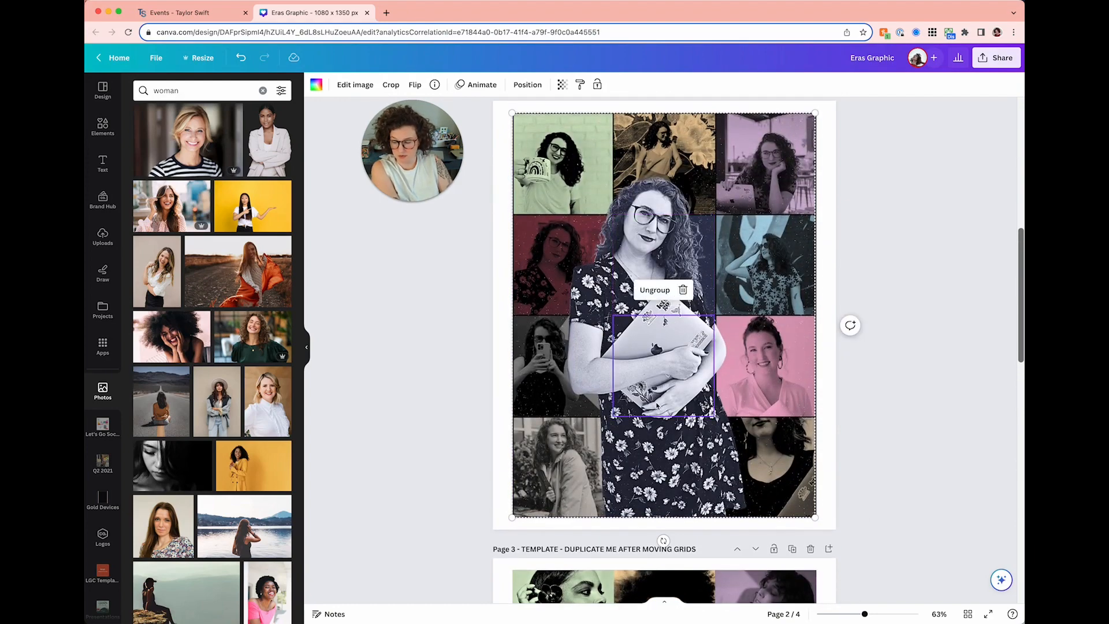
scroll(474, 423, down, 10)
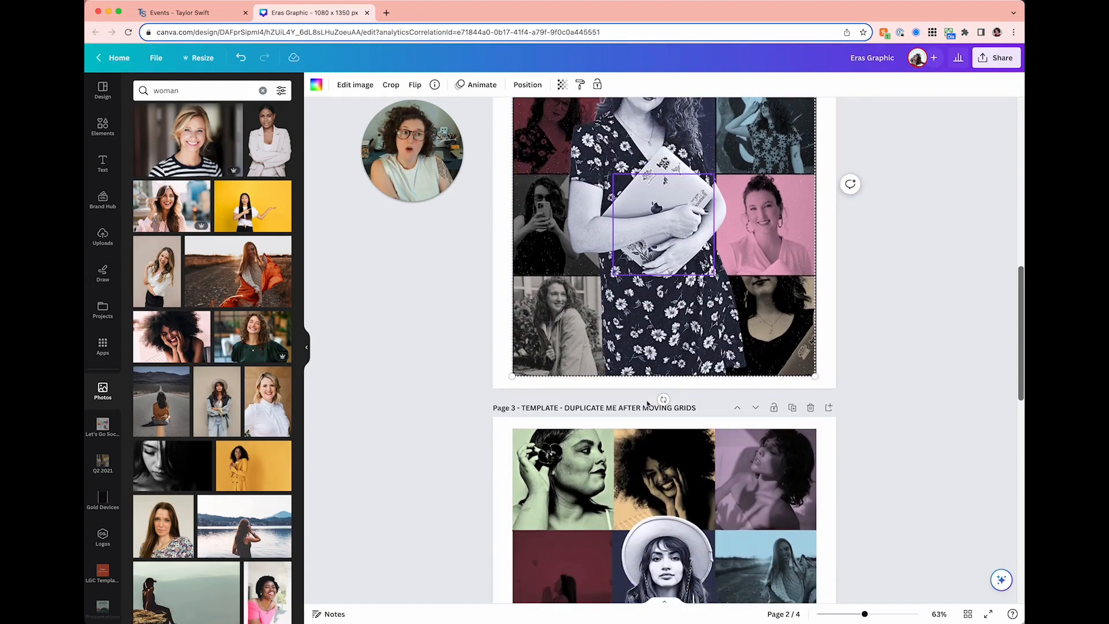
click(473, 424)
- Add the red-jacket woman stock photo over the centre of Page 3's collage
scroll(290, 499, down, 6)
scroll(291, 498, down, 5)
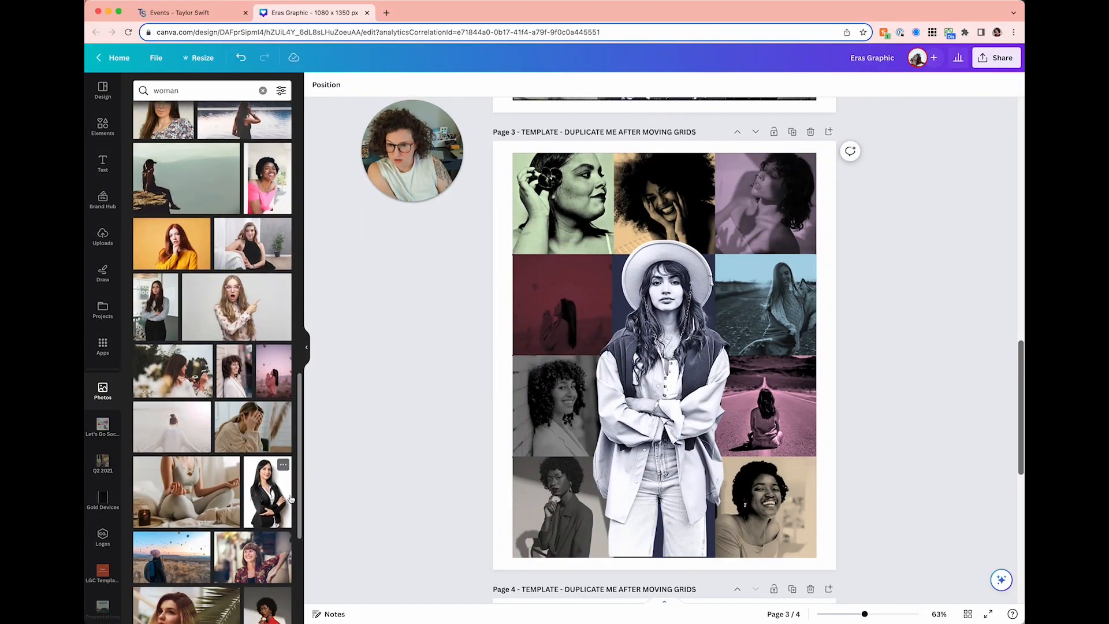
scroll(243, 323, down, 4)
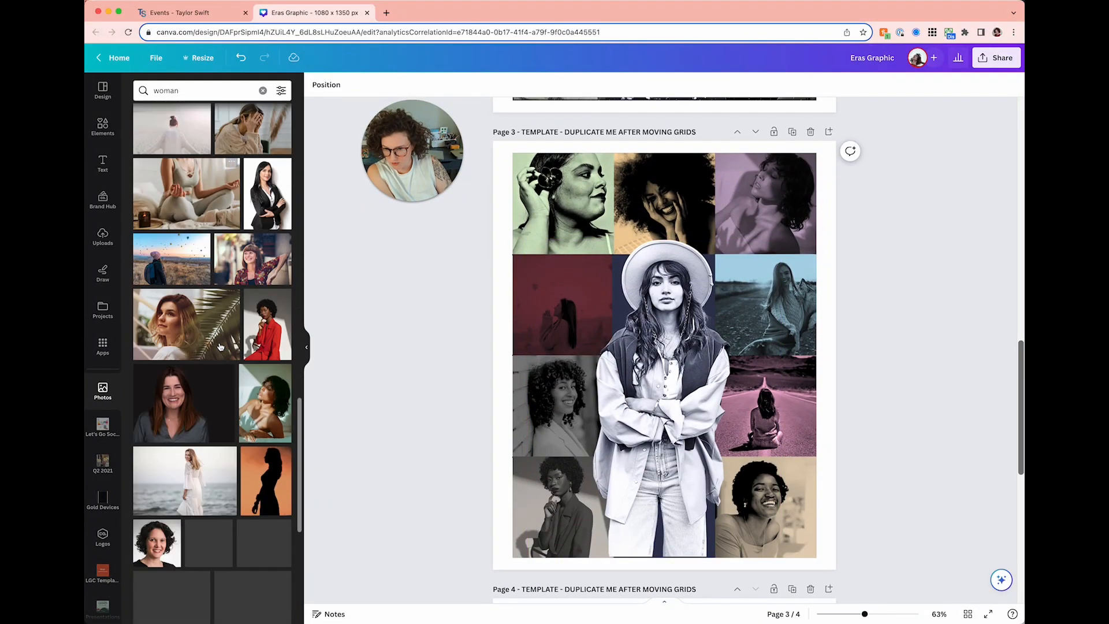
click(267, 327)
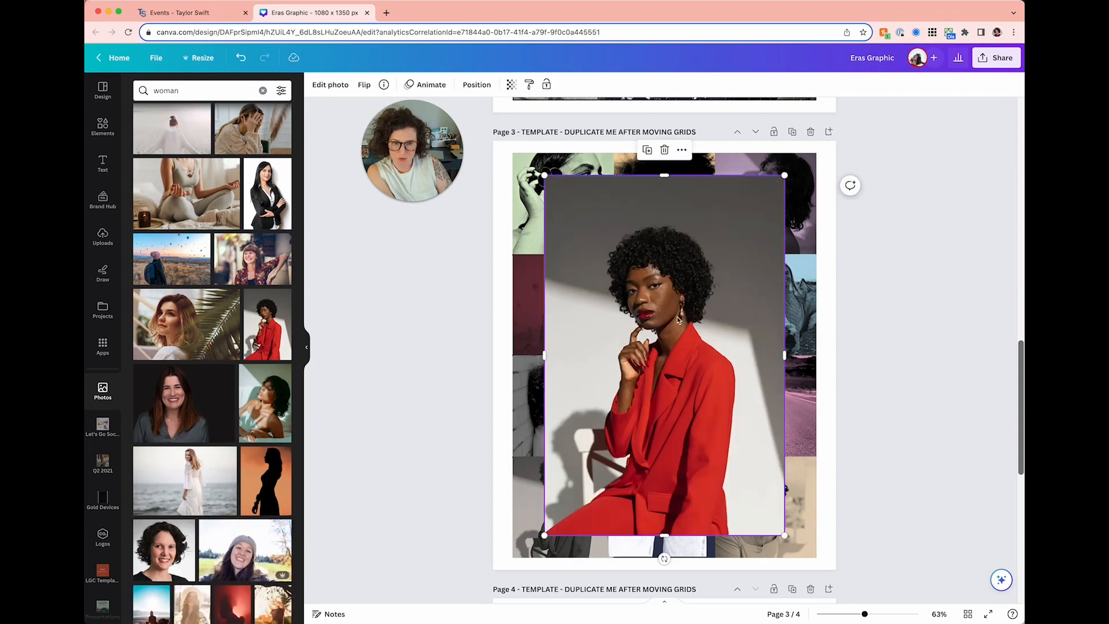
- Move the red-jacket photo from page 3 onto page 4's collage
scroll(677, 318, down, 3)
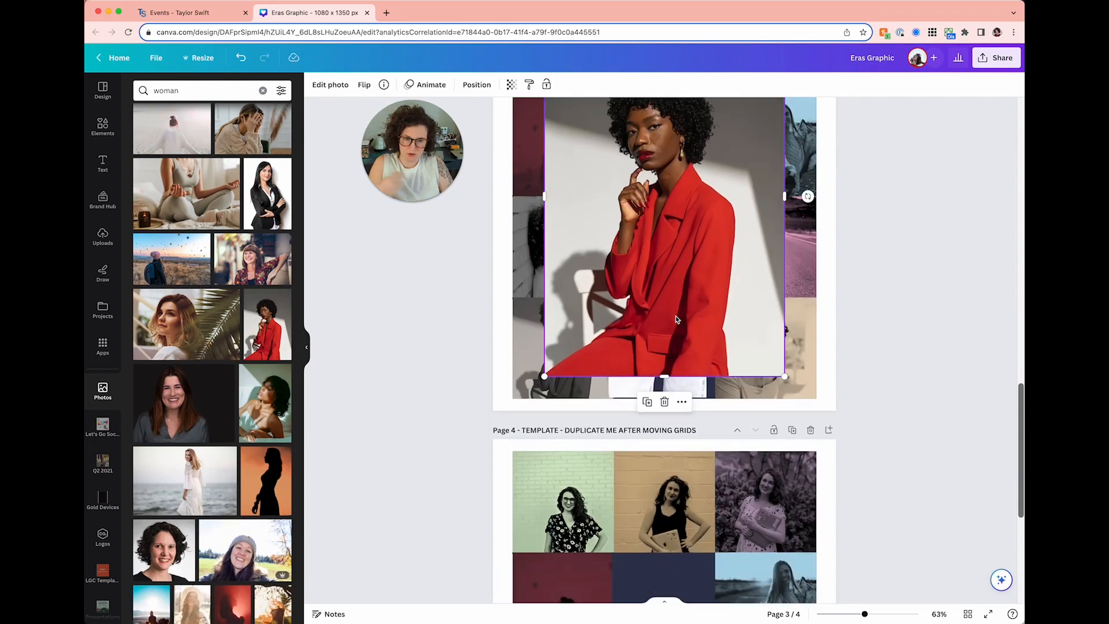
scroll(677, 318, down, 3)
key(Delete)
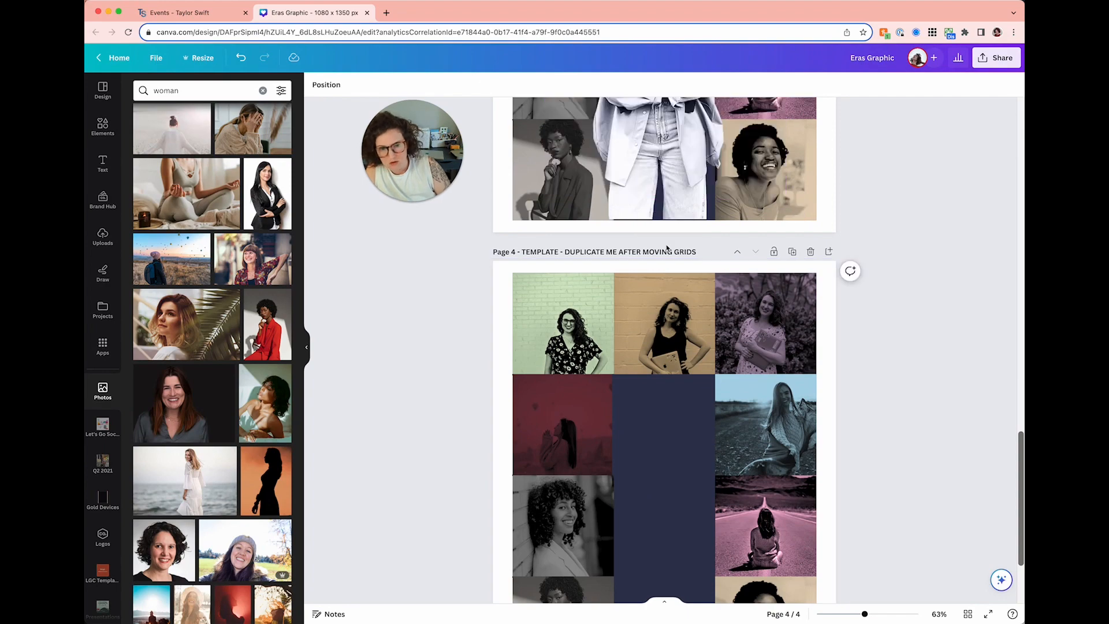
scroll(666, 288, down, 2)
key(super+v)
- Copy the duotone style from page 3's standing-woman cutout onto the red-jacket photo
scroll(666, 293, up, 3)
click(591, 151)
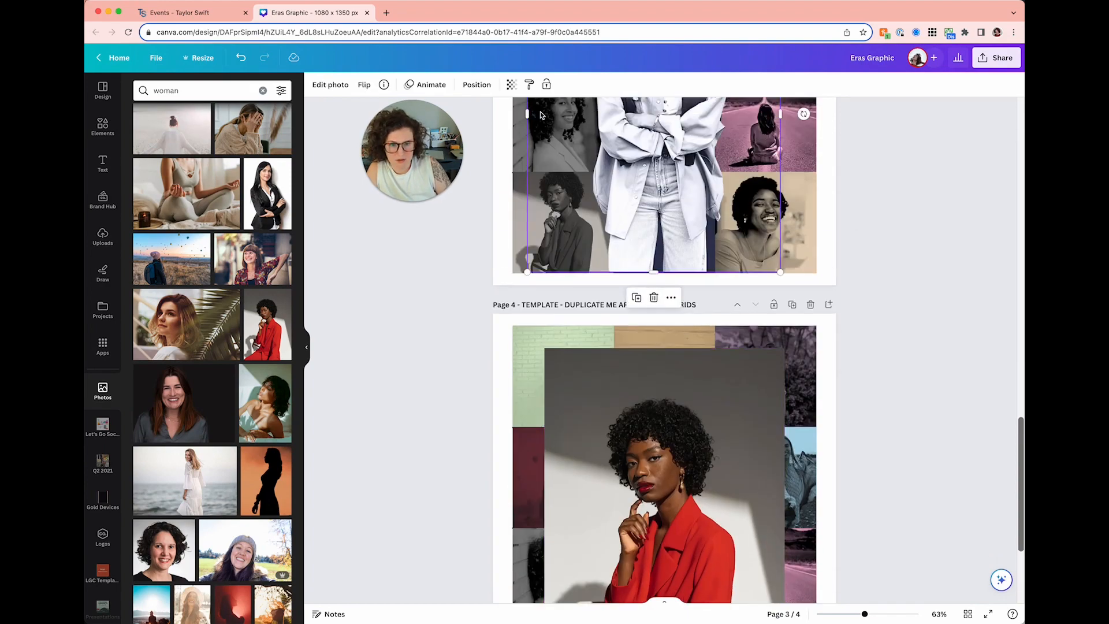
click(530, 85)
scroll(606, 332, down, 3)
click(608, 334)
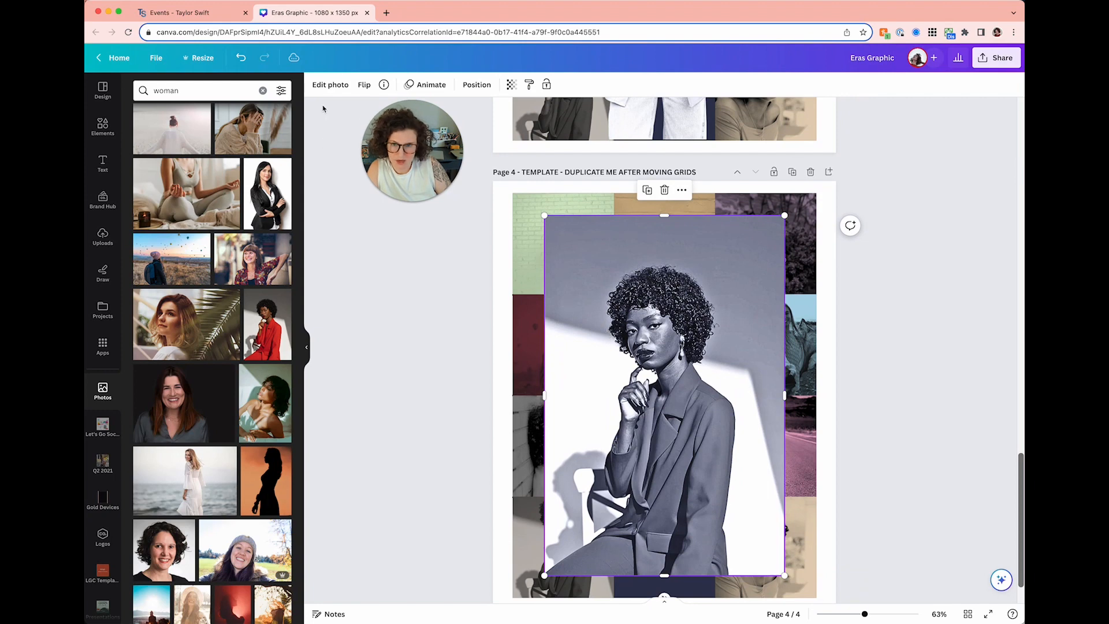
- Remove the red-jacket photo's background with BG Remover and lower it to the grid's bottom edge
click(324, 87)
click(152, 176)
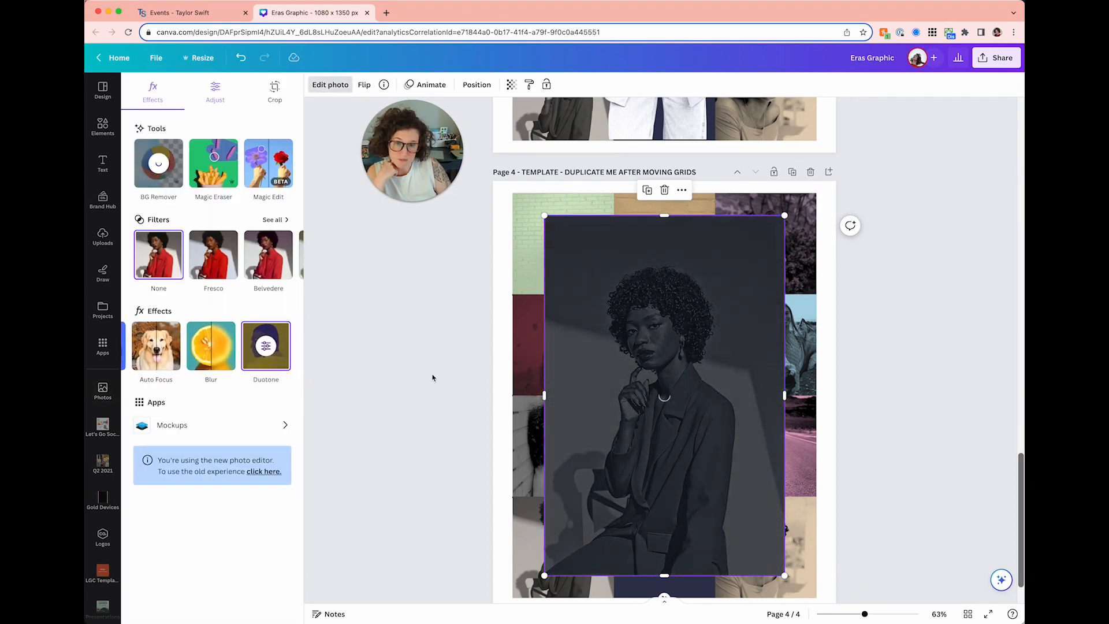
scroll(433, 377, down, 1)
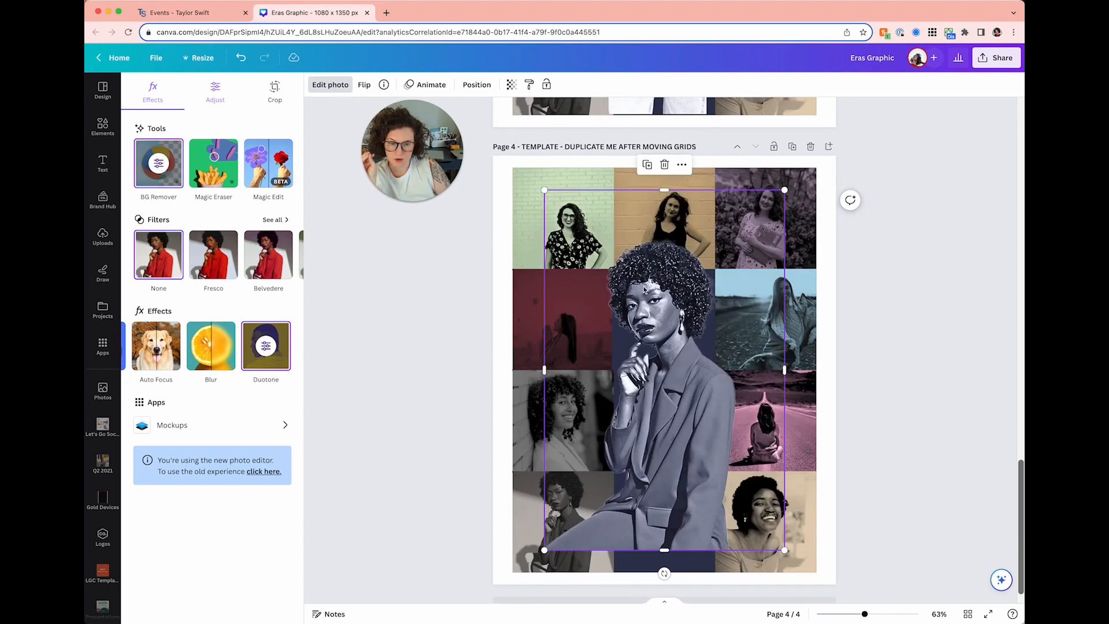
drag(651, 299, 651, 322)
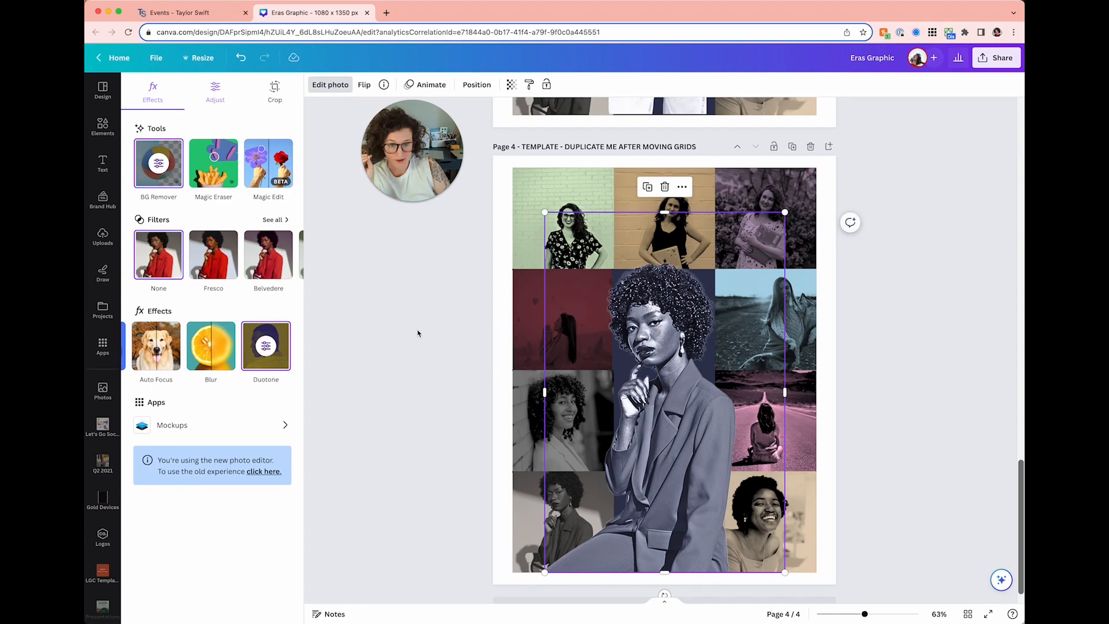
click(419, 333)
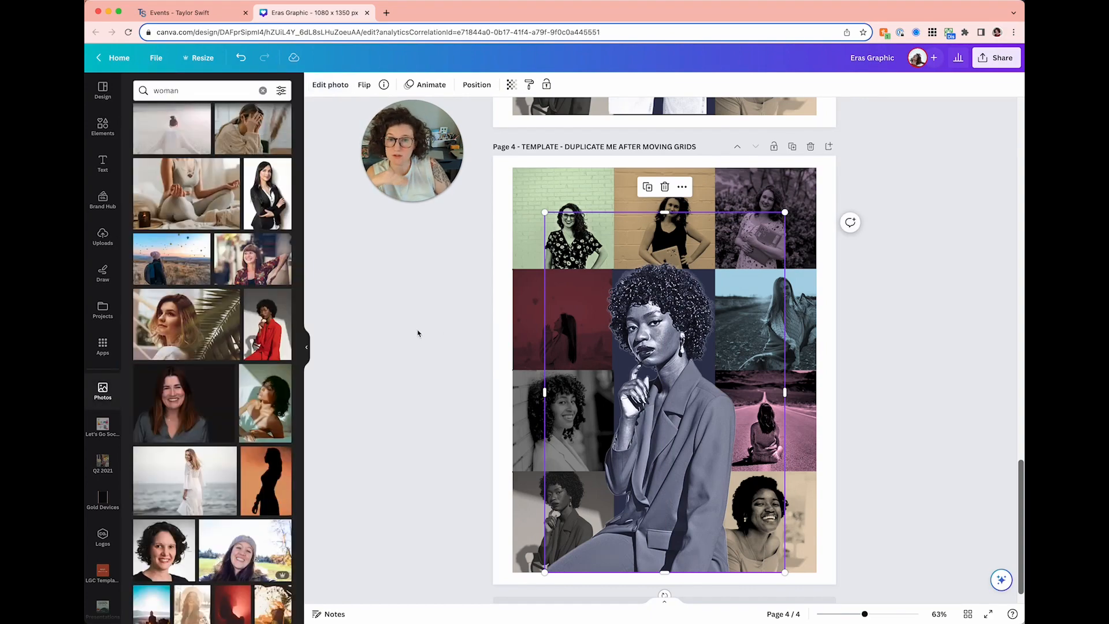
scroll(418, 332, up, 20)
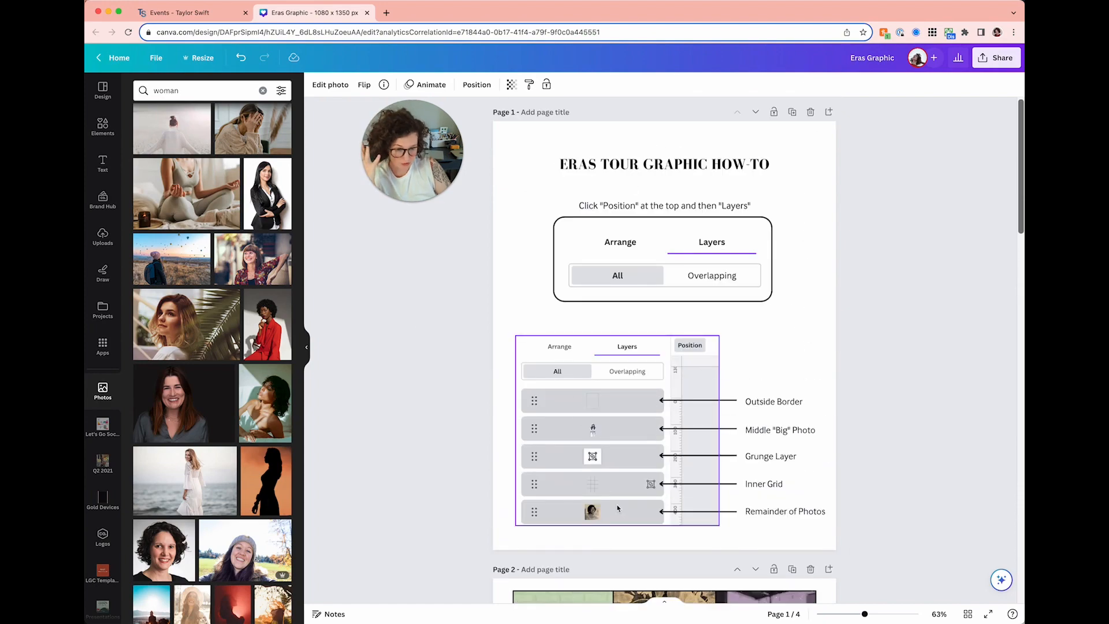
- In page 4's Layers list, move the border, grunge texture and grid layers above the photos
scroll(615, 504, down, 20)
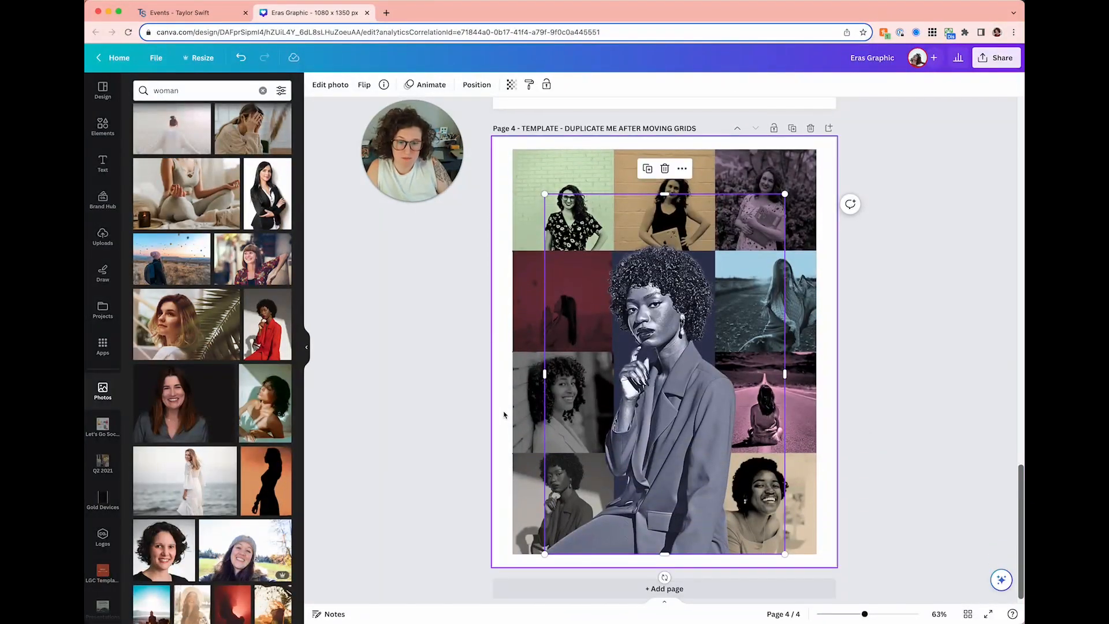
click(501, 413)
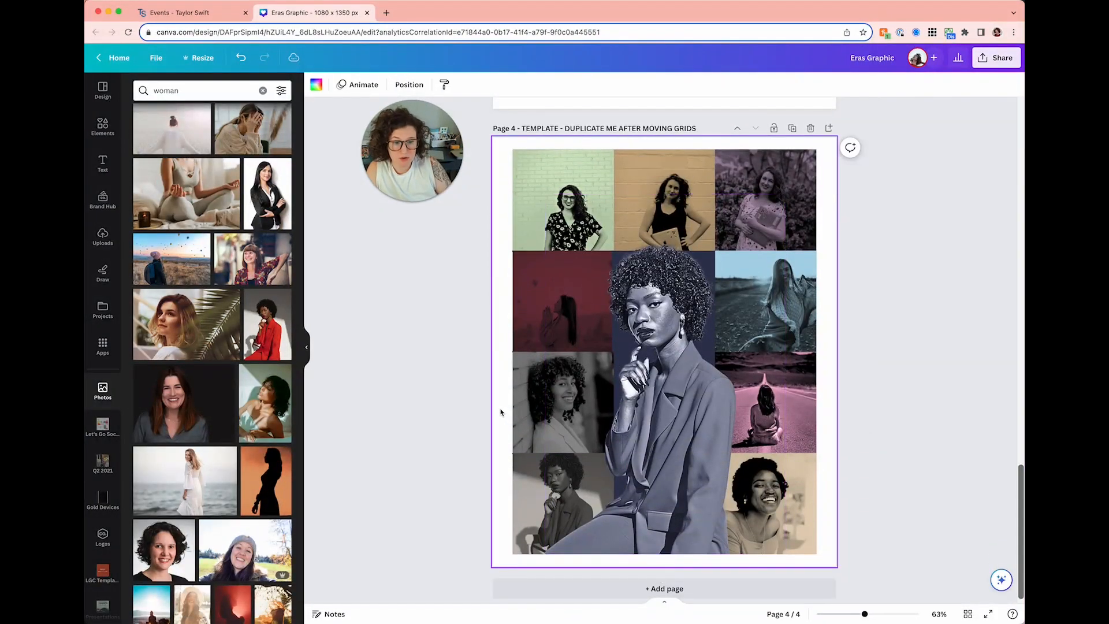
click(408, 85)
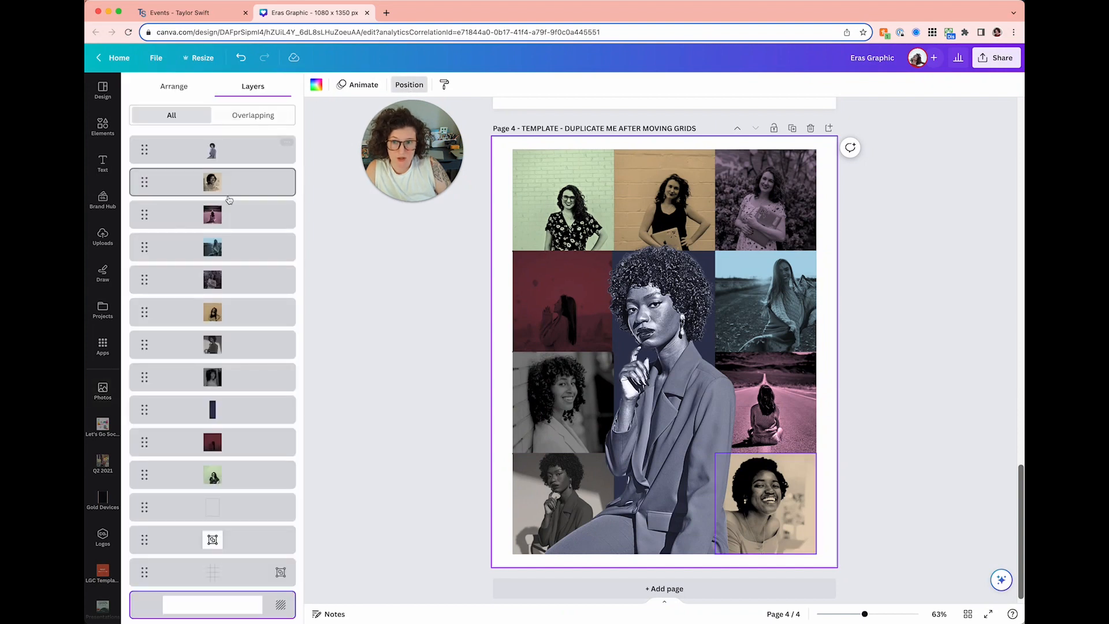
click(252, 508)
shift+click(242, 547)
shift+click(242, 571)
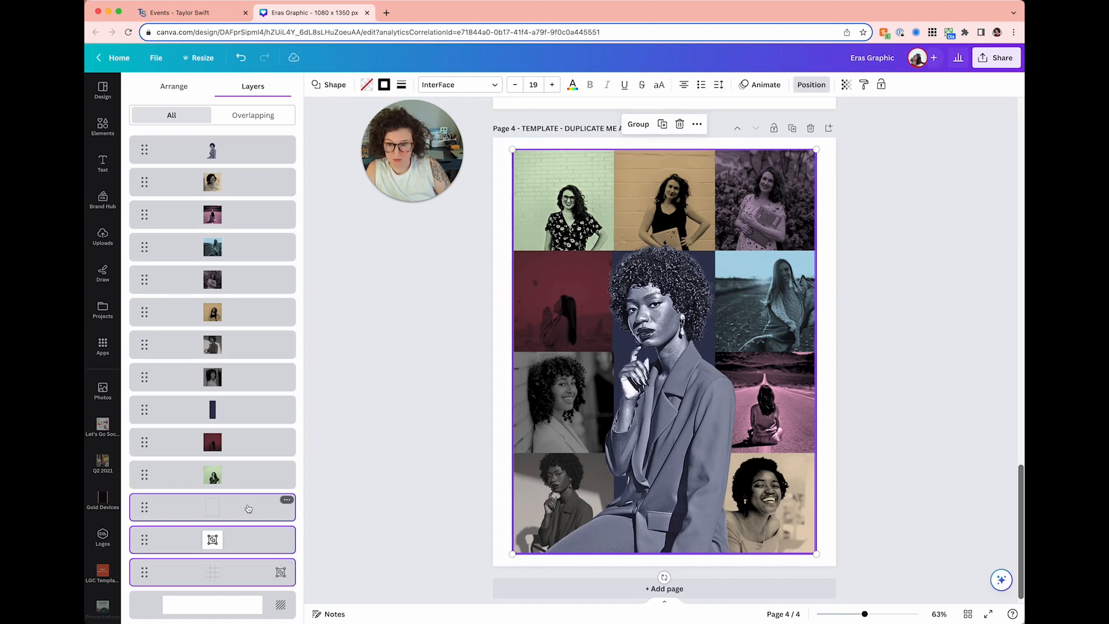
drag(248, 500, 238, 134)
drag(237, 512, 236, 155)
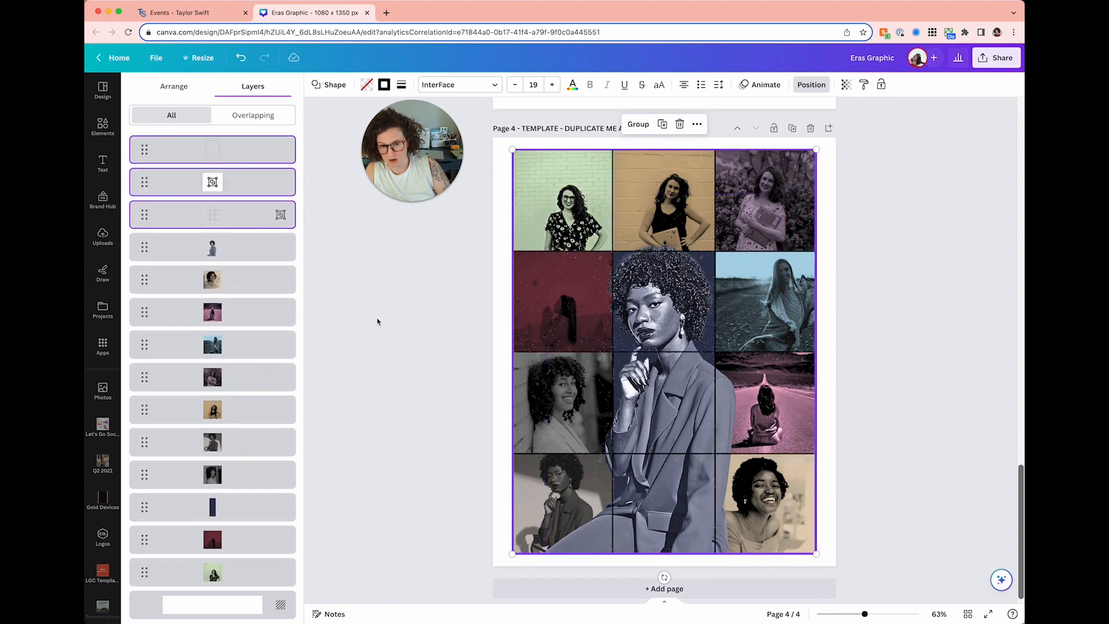
click(377, 322)
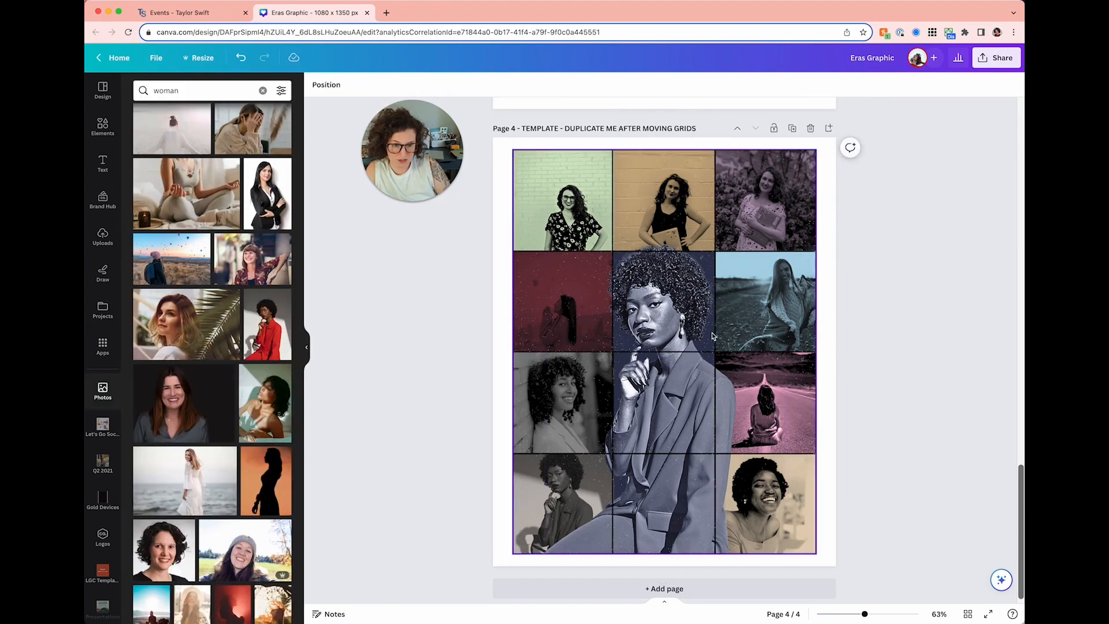
- Place the cutout portrait layer just below the outer border
click(327, 84)
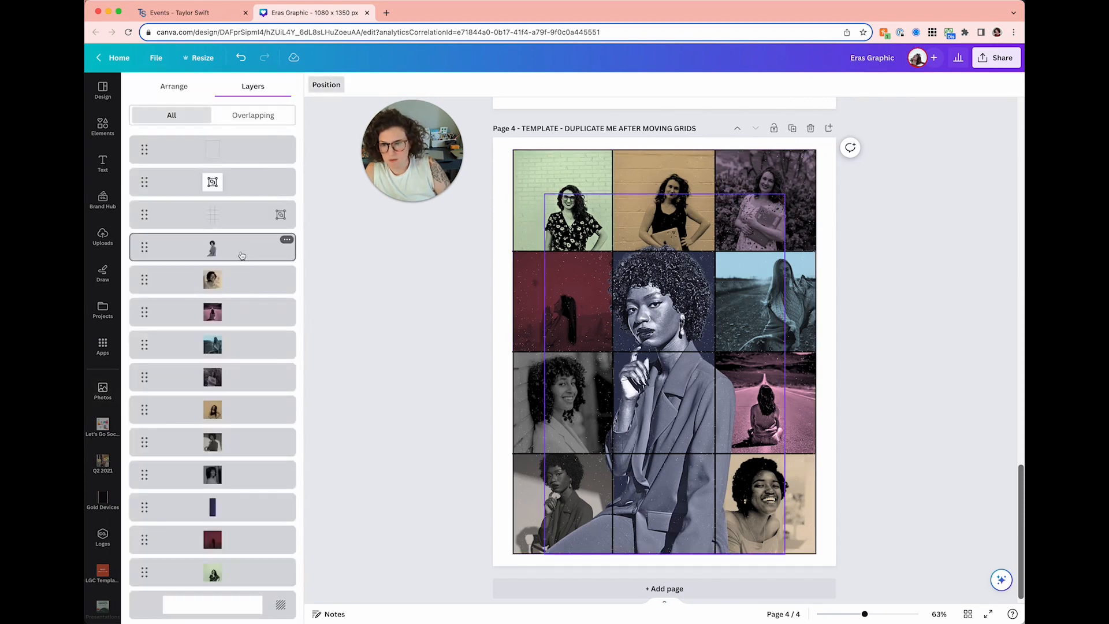
drag(234, 249, 239, 178)
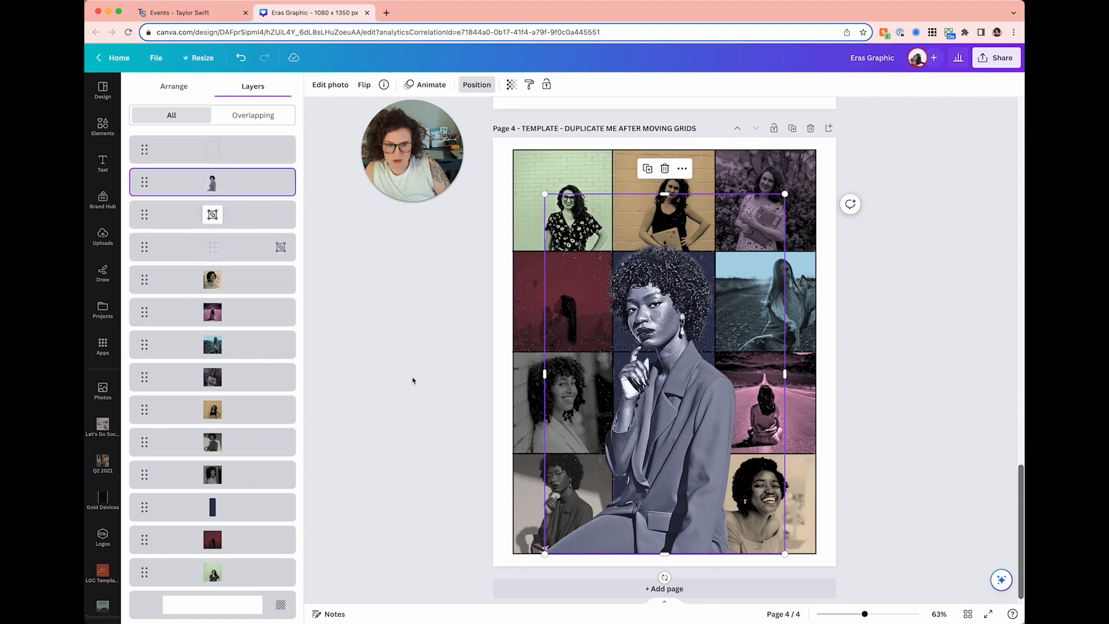
click(412, 380)
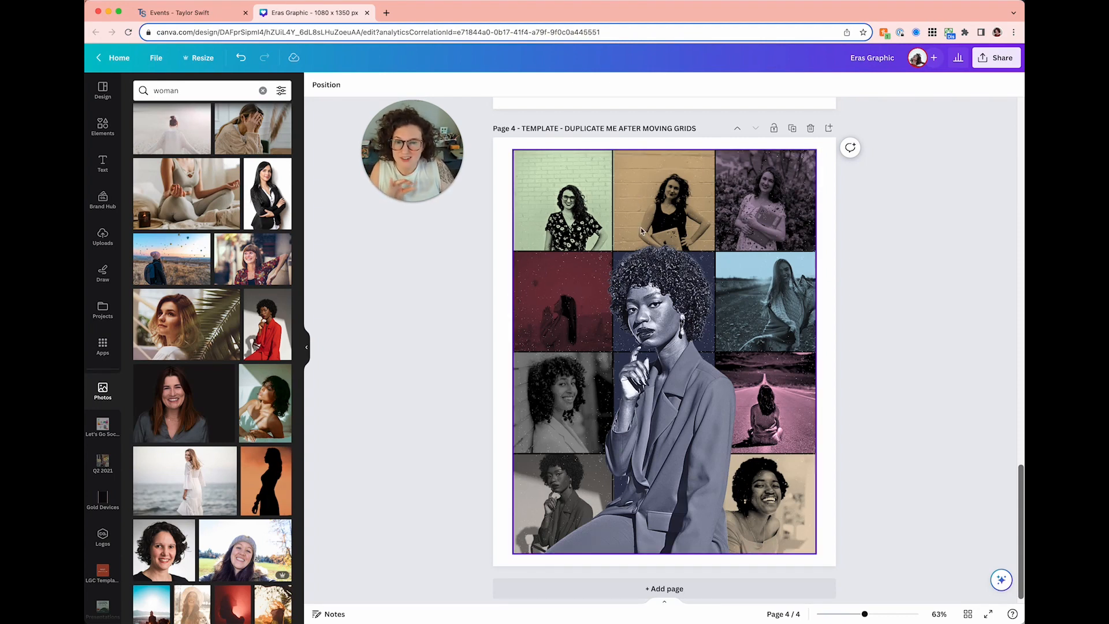
- Open and close the Share panel, then view the Taylor Swift Eras Tour page and return
scroll(615, 223, up, 2)
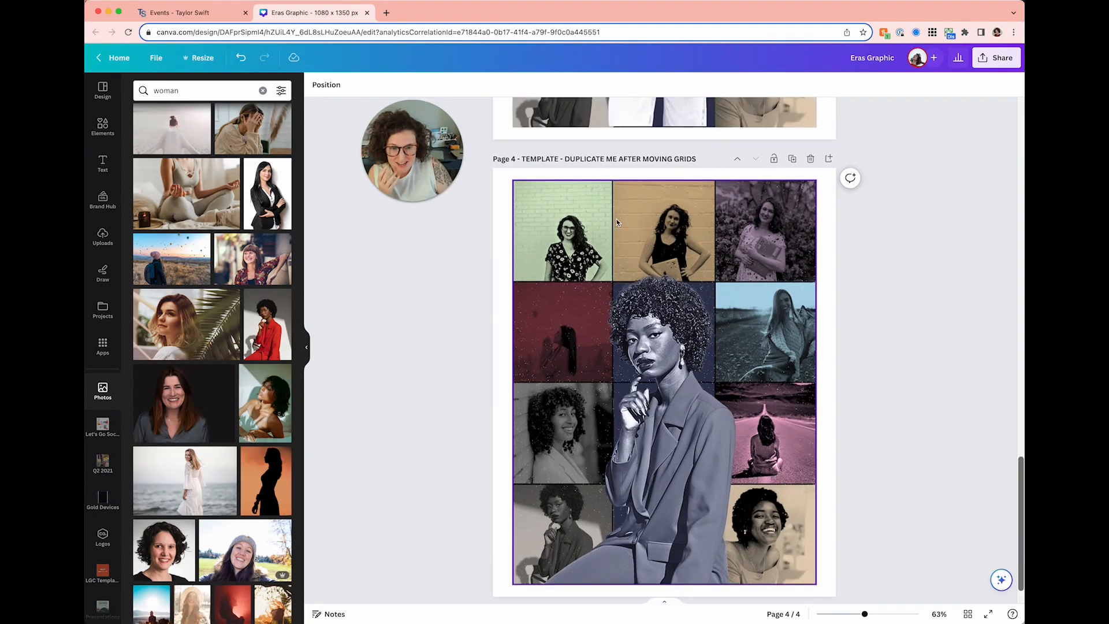
scroll(605, 254, down, 1)
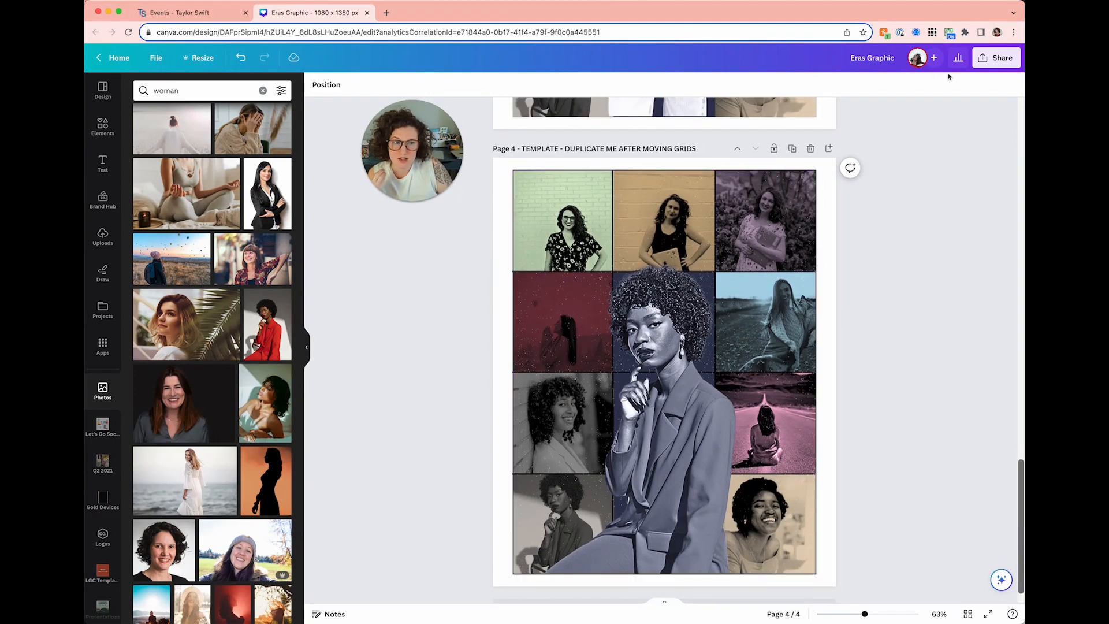
click(985, 60)
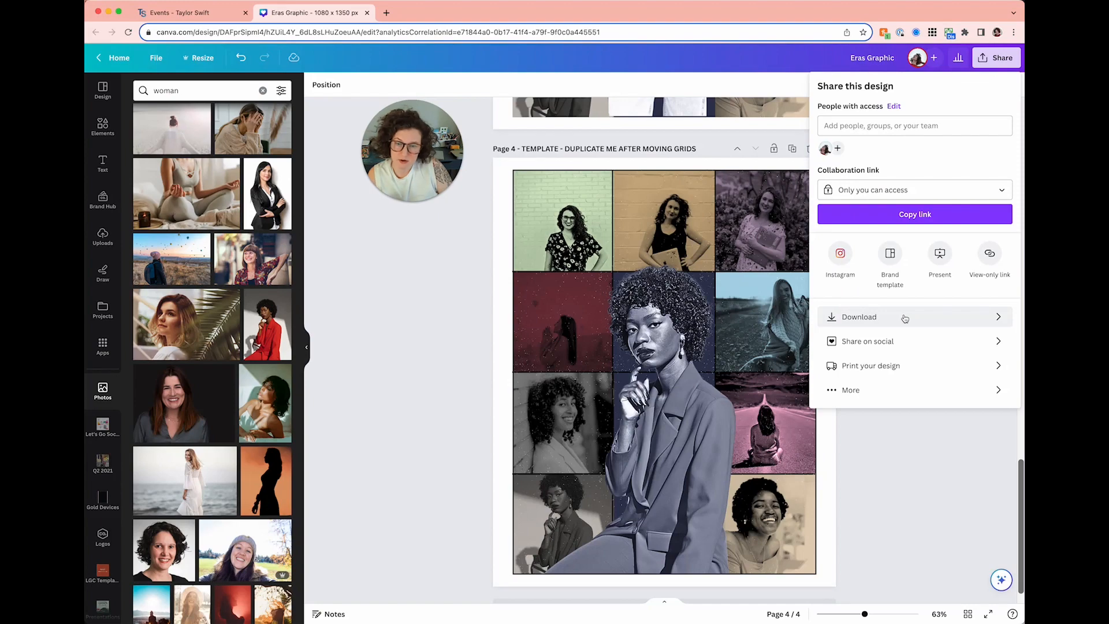
click(884, 470)
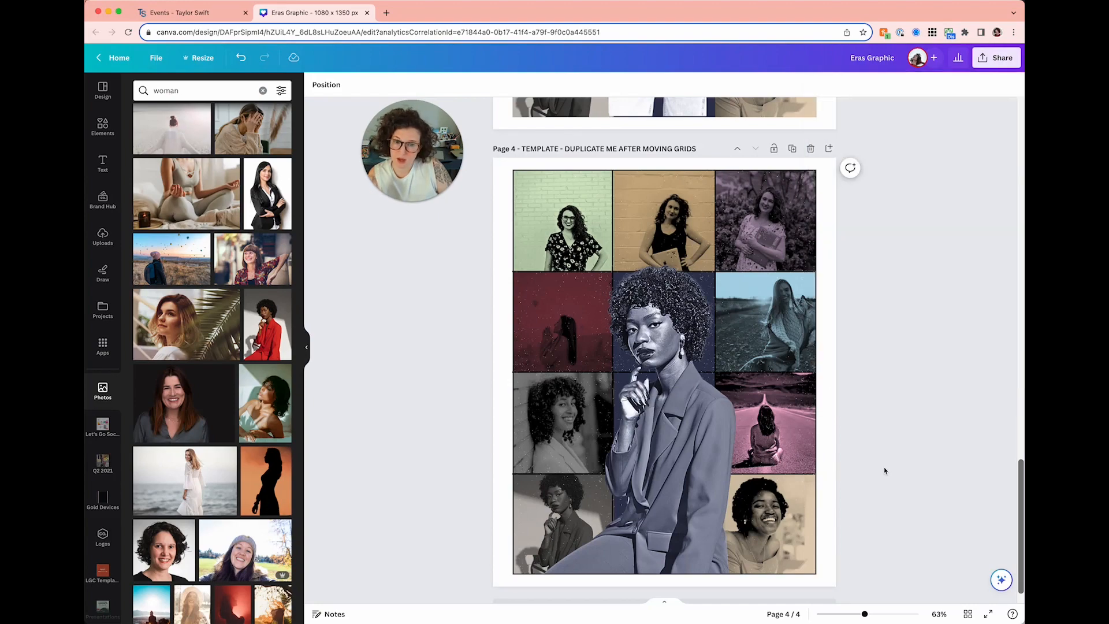
scroll(884, 468, up, 15)
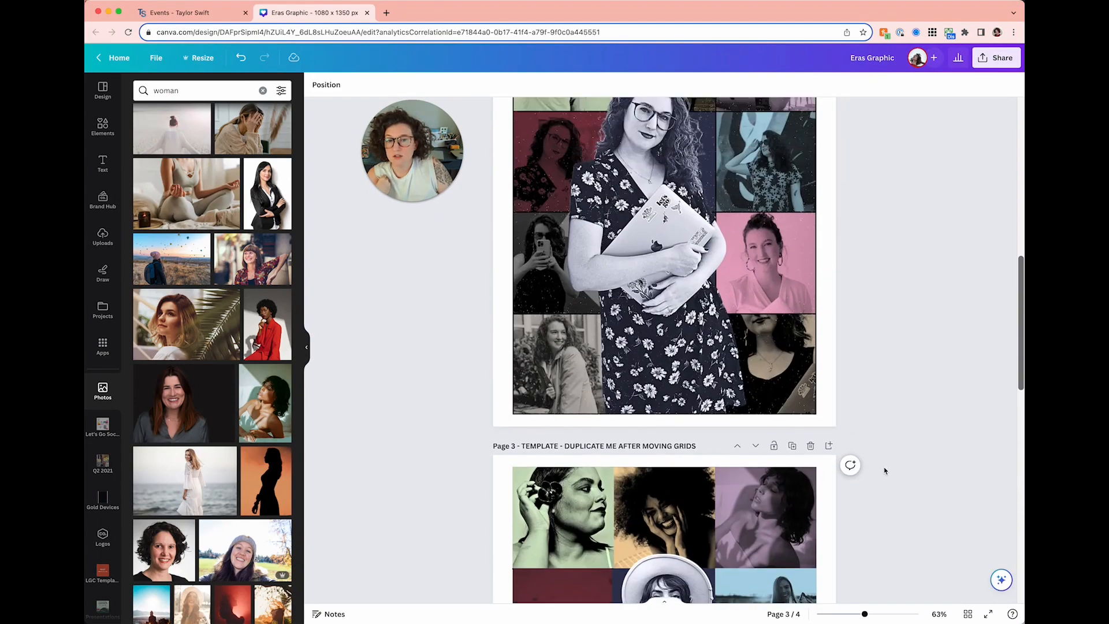
click(185, 12)
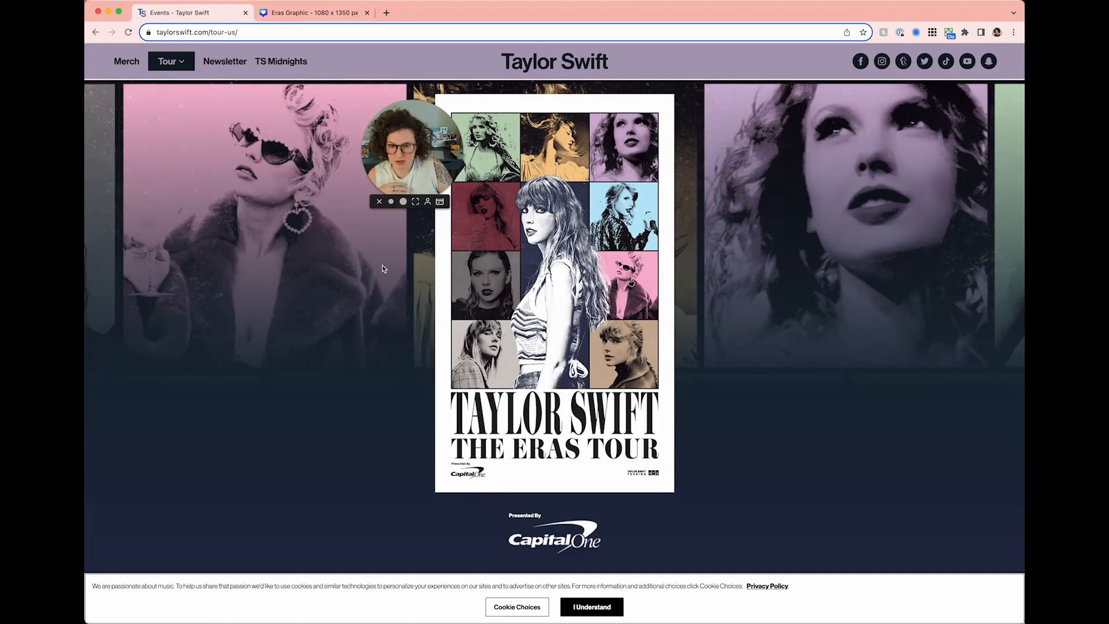
click(294, 12)
- Duplicate the page 2 collage and select every element on the new page 3
scroll(542, 276, up, 8)
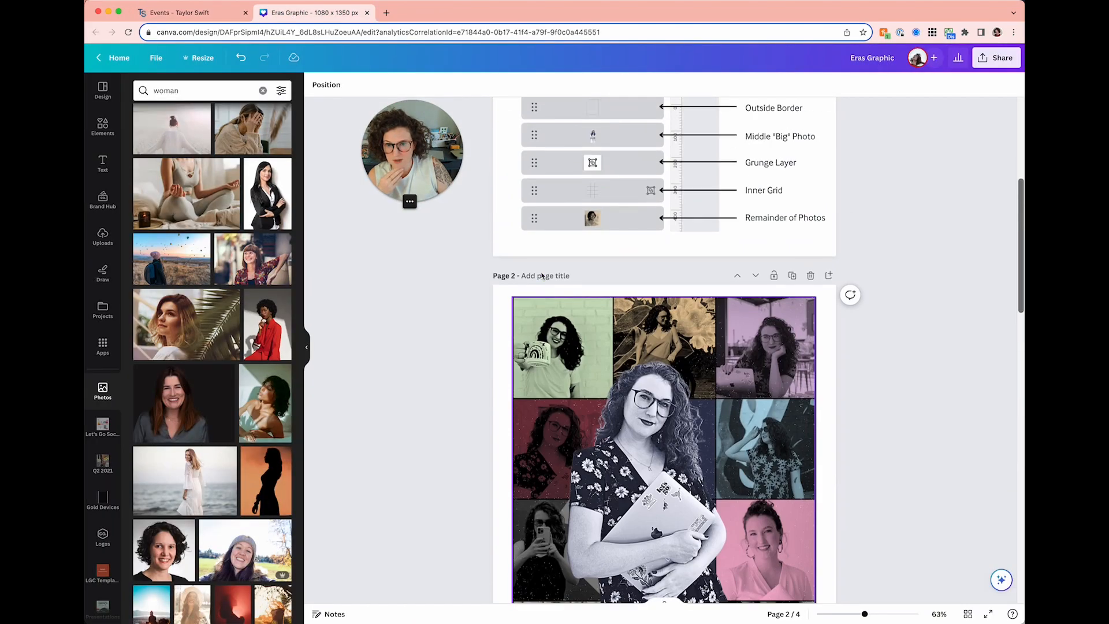
click(619, 179)
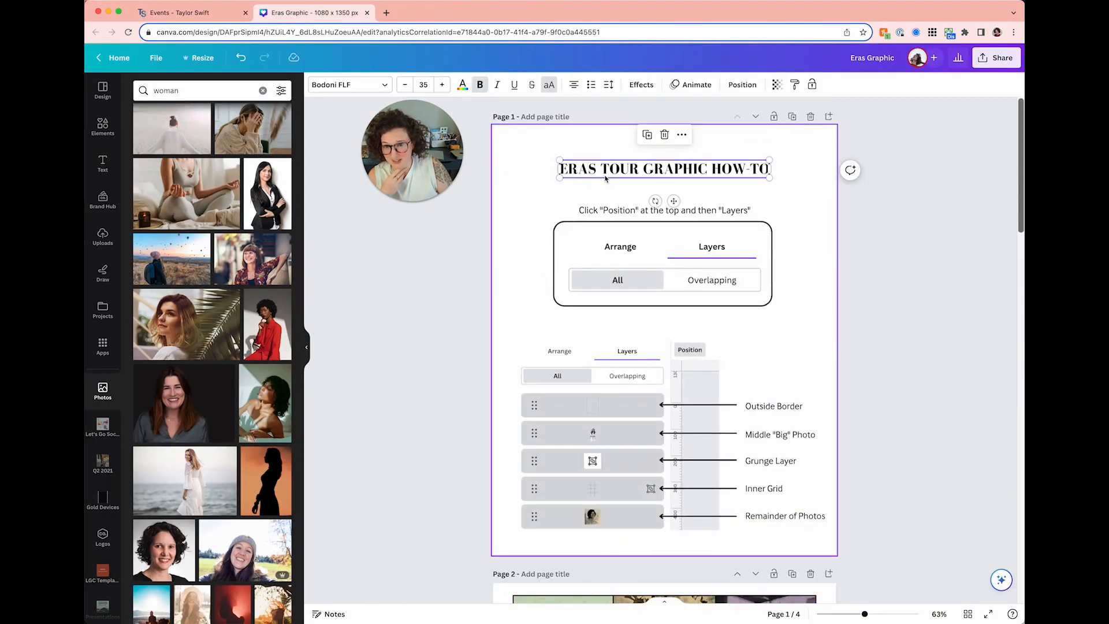
scroll(759, 245, down, 5)
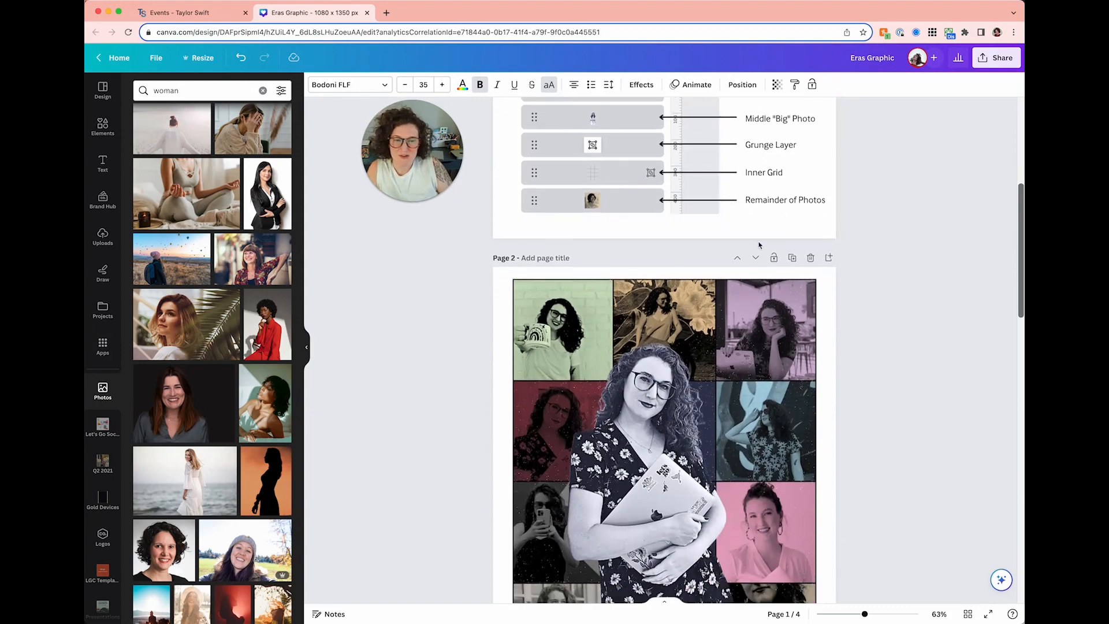
click(792, 257)
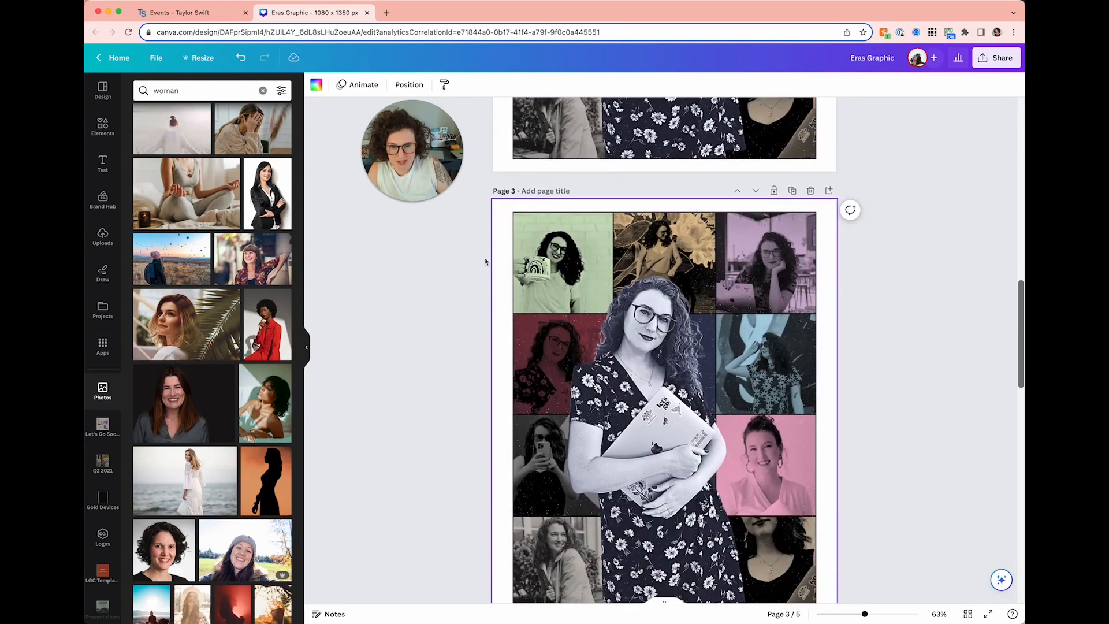
drag(479, 241, 774, 530)
- Select the ERAS TOUR GRAPHIC HOW-TO title on Page 1
scroll(867, 490, up, 15)
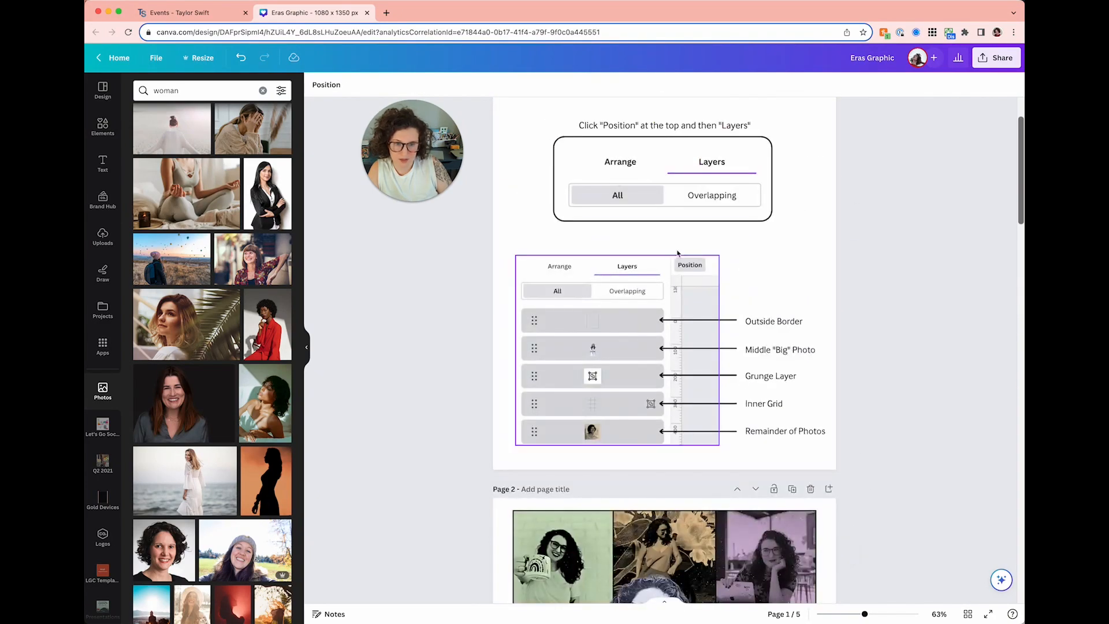
scroll(611, 139, up, 1)
click(607, 173)
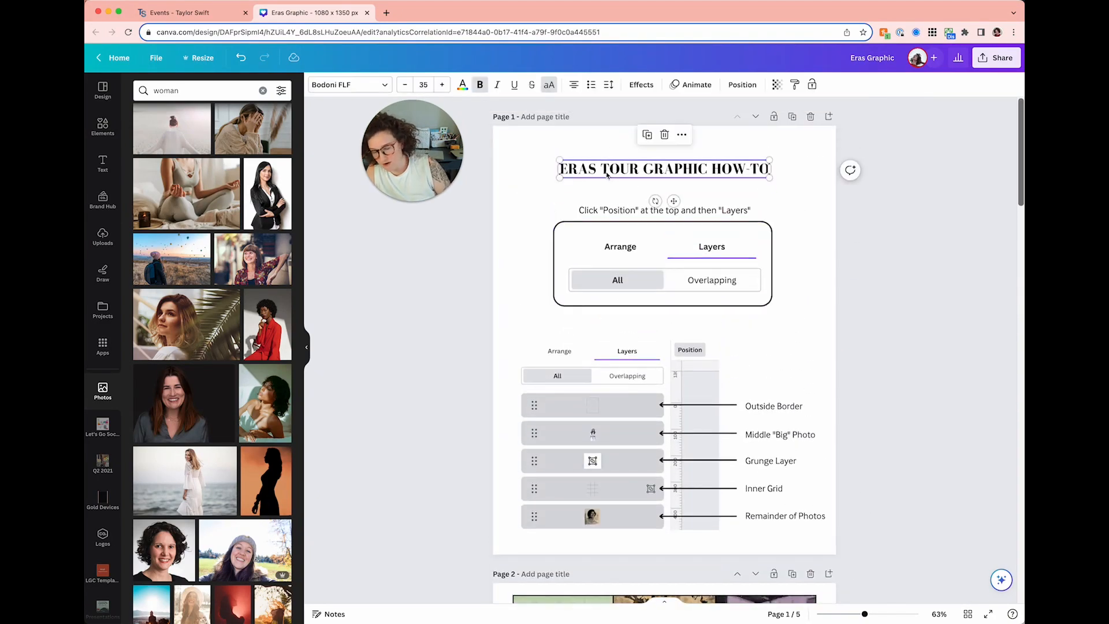
scroll(607, 174, down, 18)
text(ERAS TOUR GRAPHIC HOW-TO)
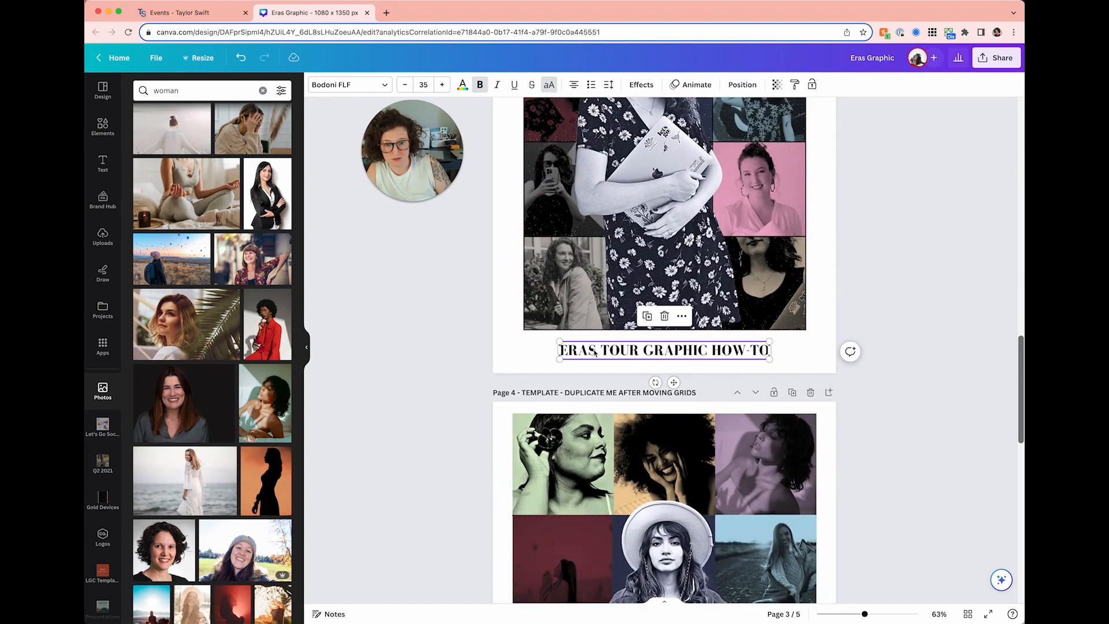
drag(595, 352, 562, 351)
double_click(560, 350)
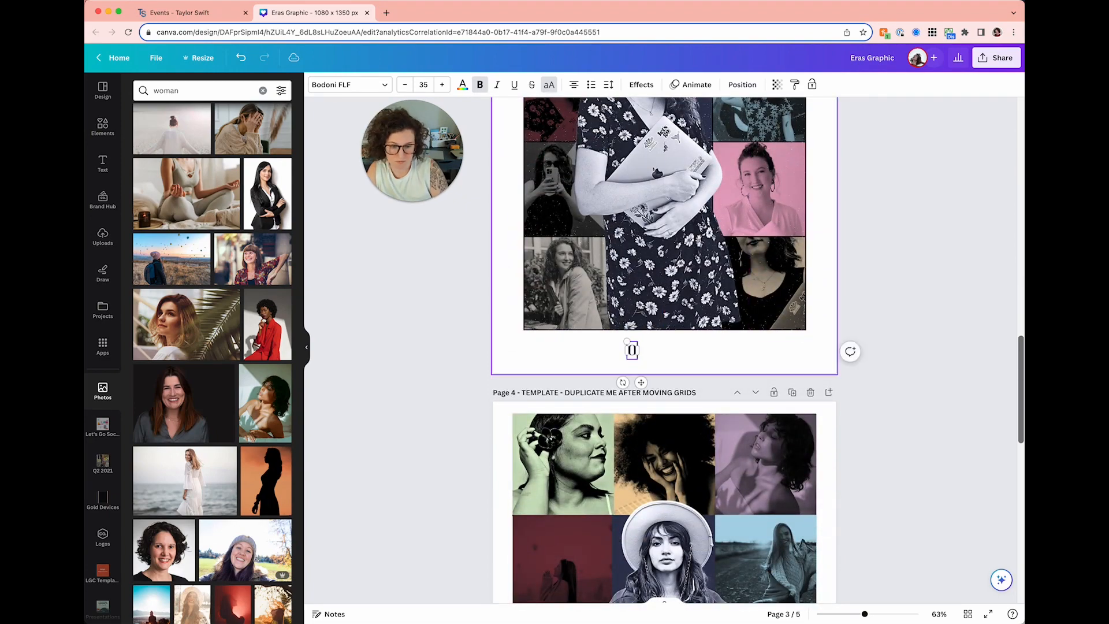
text(: THE TOUR)
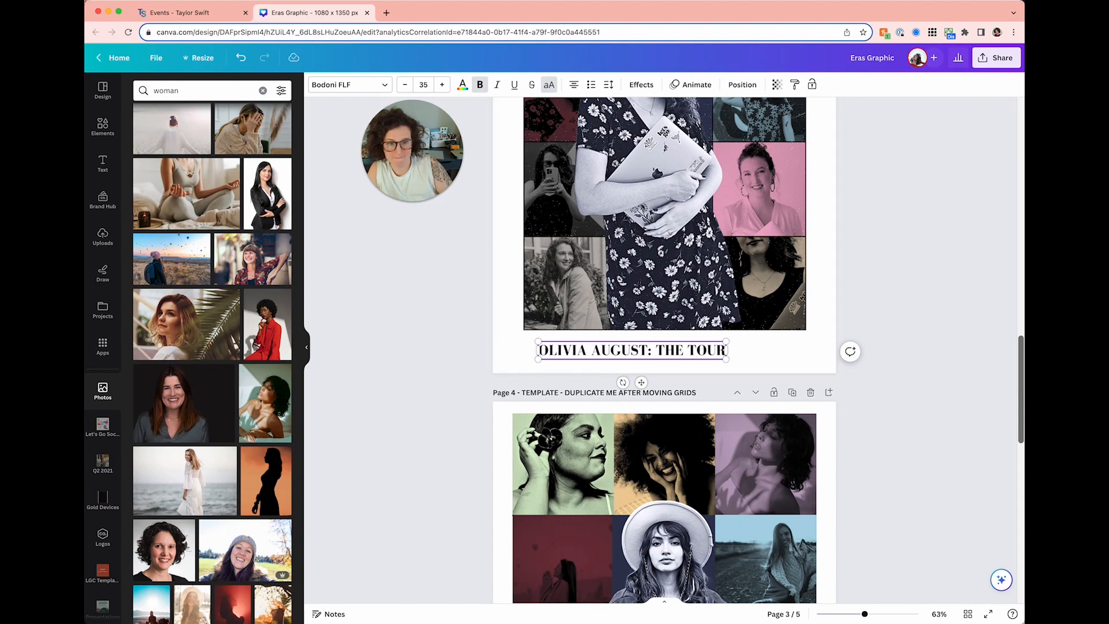
click(418, 354)
- Enlarge the title to span the collage width and centre it beneath the grid
drag(572, 348, 558, 342)
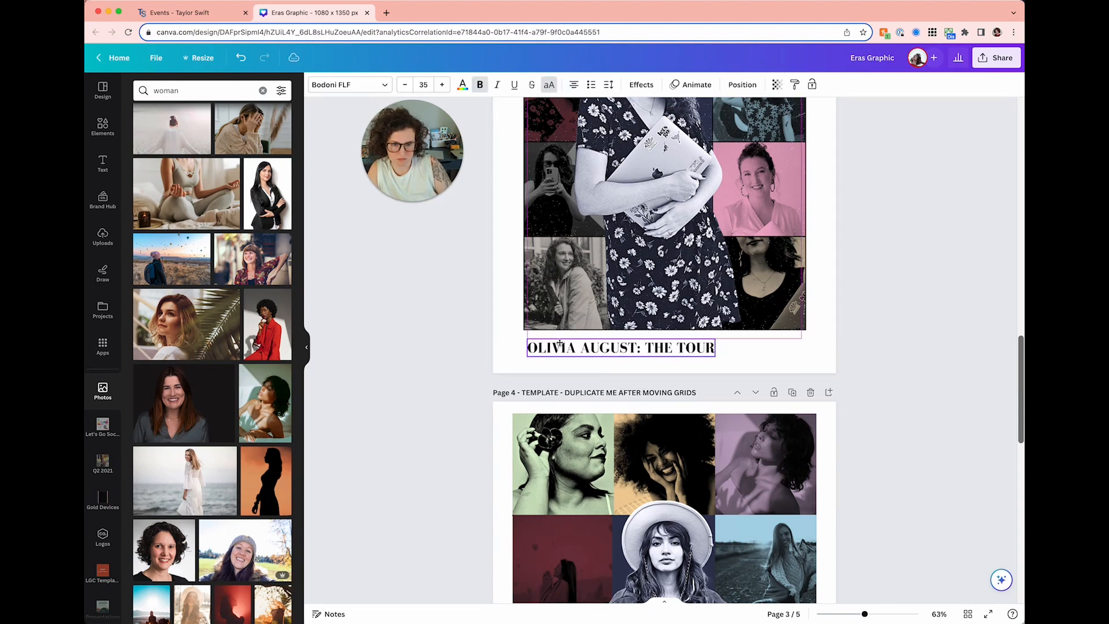
drag(712, 352, 808, 370)
click(865, 386)
scroll(864, 388, up, 3)
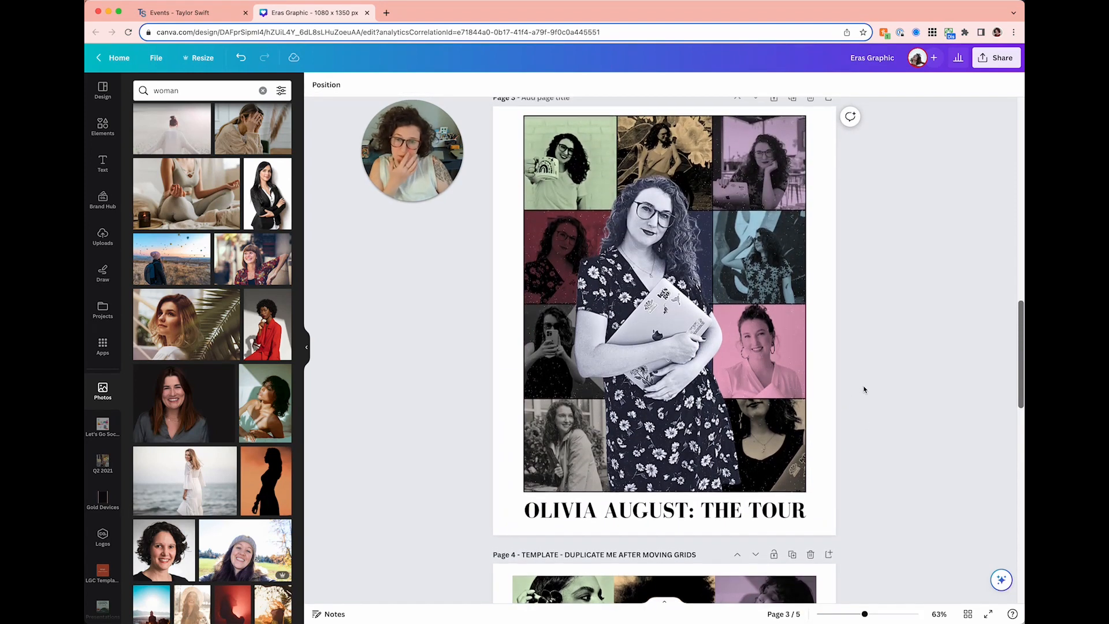
drag(794, 510, 792, 505)
click(871, 468)
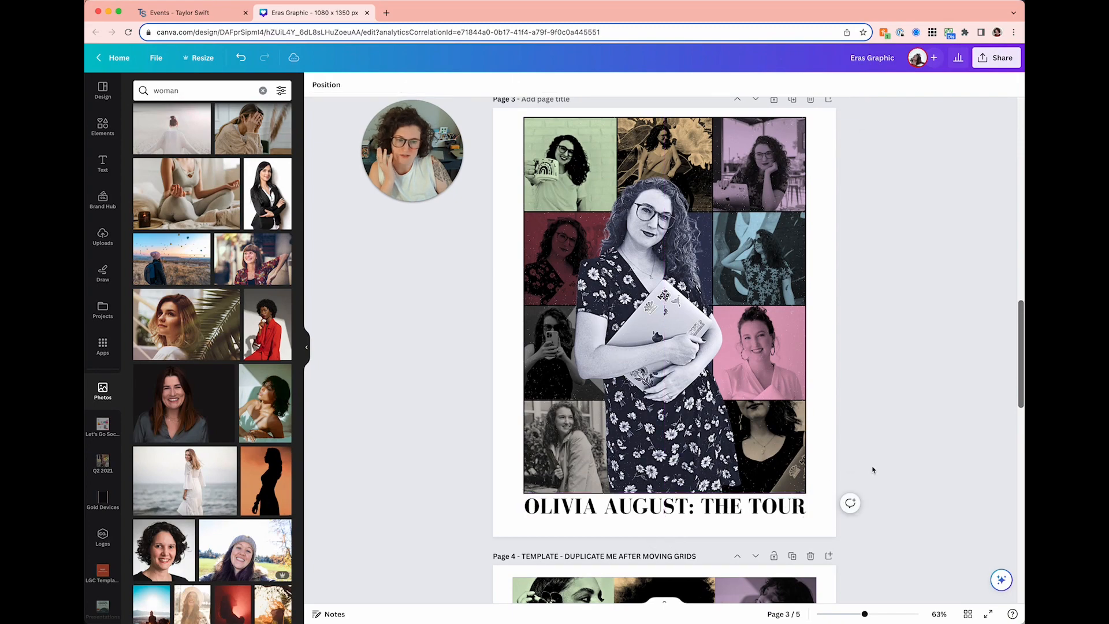
- Lighten the red photo in page 4's grid via Adjust to Whites 63 and Blacks 56
scroll(872, 469, up, 1)
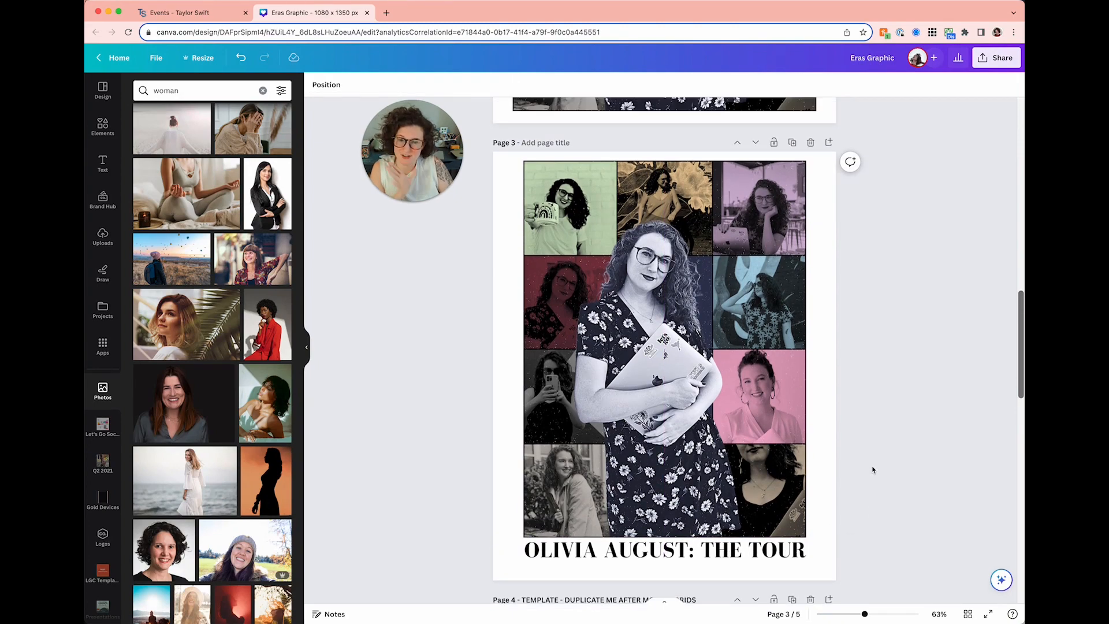
scroll(865, 428, down, 5)
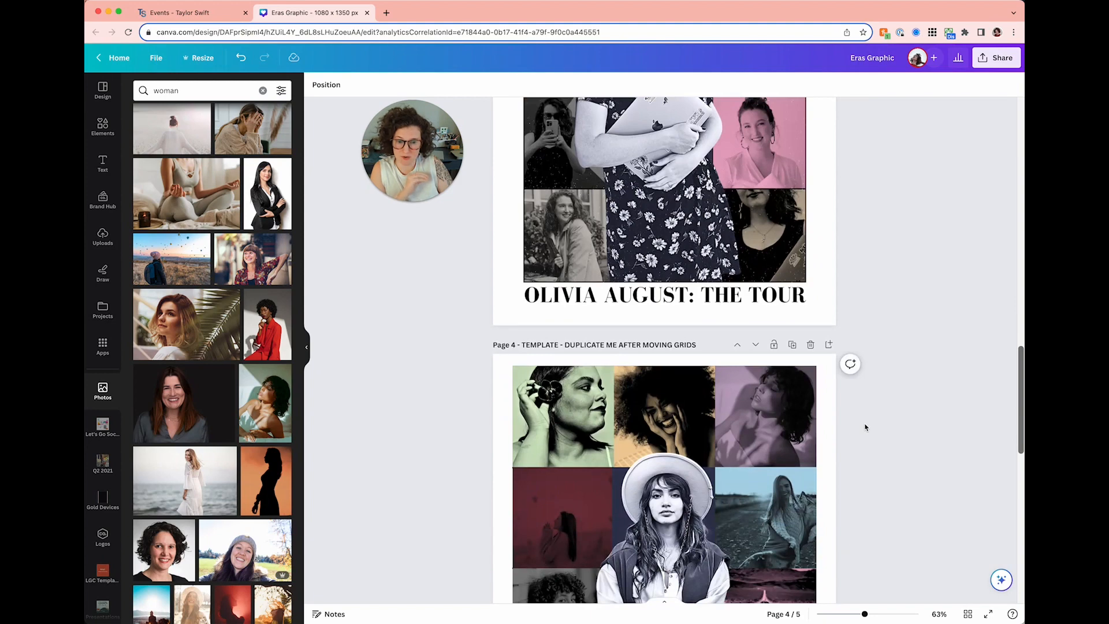
scroll(865, 427, down, 2)
scroll(864, 427, down, 3)
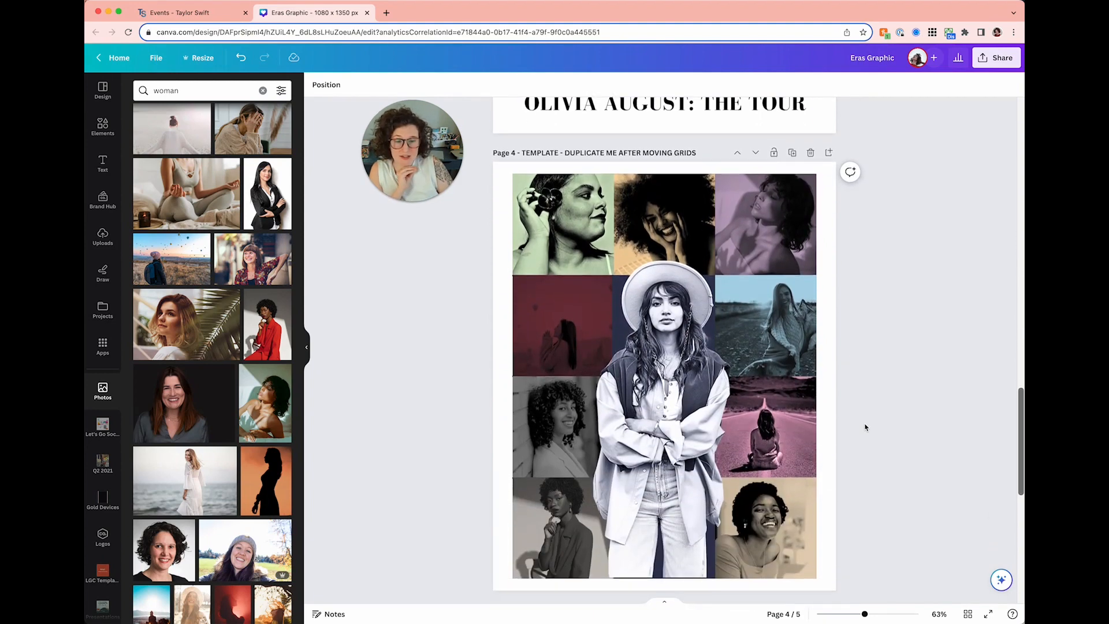
click(520, 315)
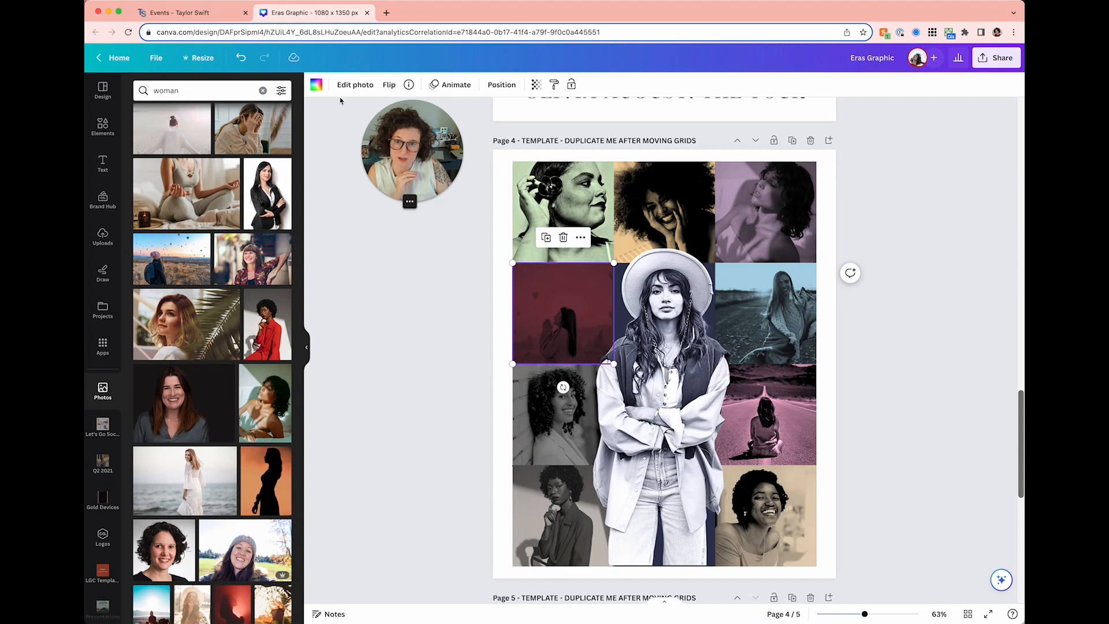
click(353, 85)
click(210, 97)
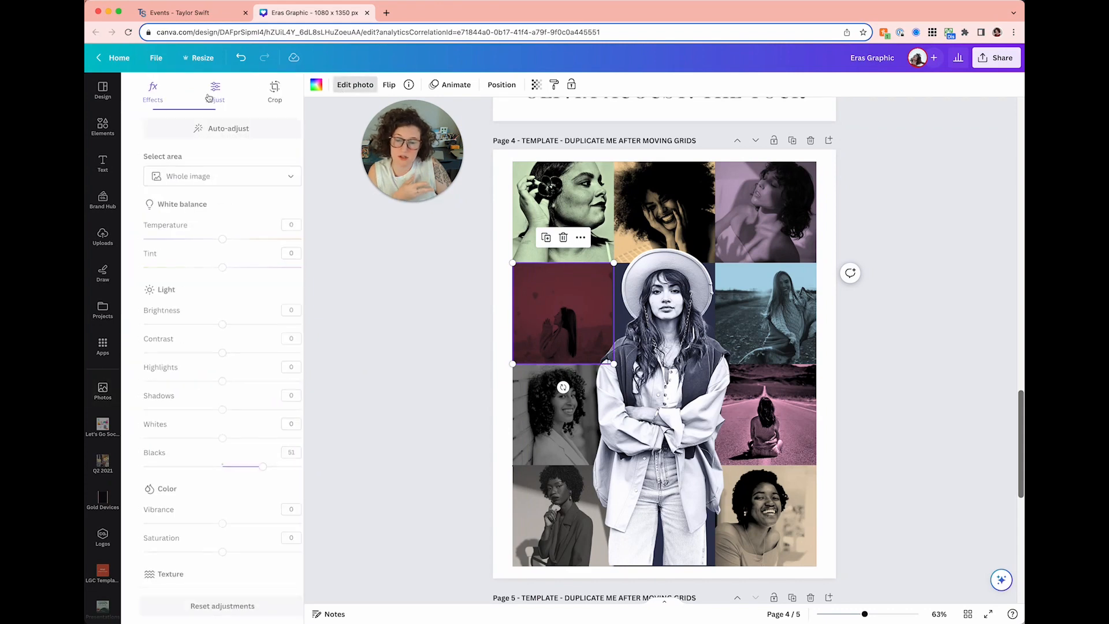
drag(250, 443, 259, 474)
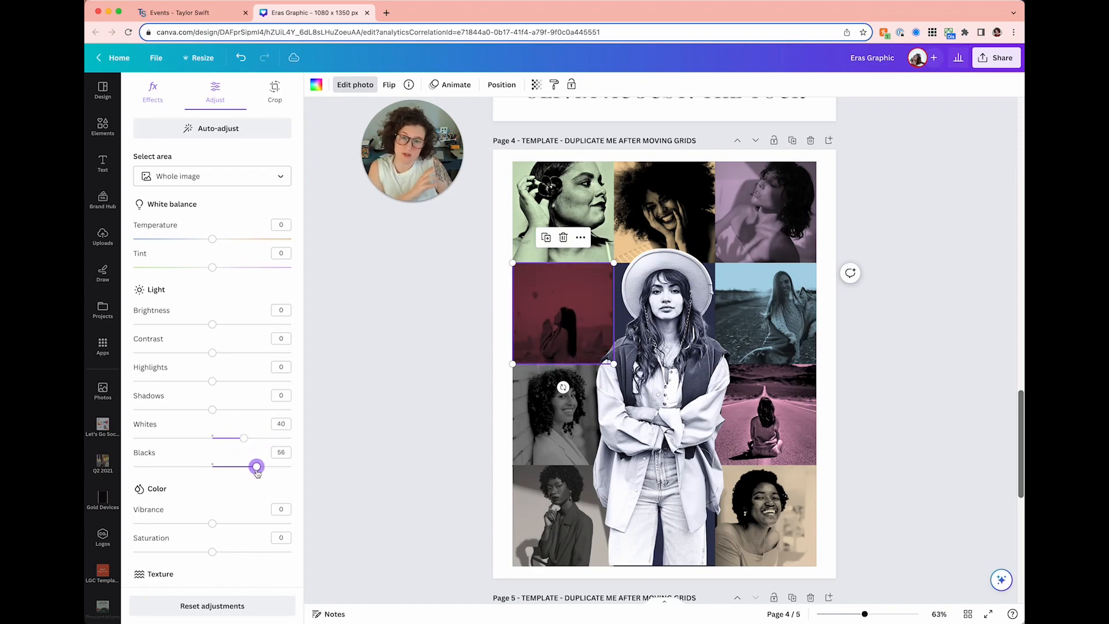
mouse_move(244, 437)
mouse_down()
mouse_move(275, 438)
mouse_move(231, 438)
mouse_move(262, 437)
mouse_up()
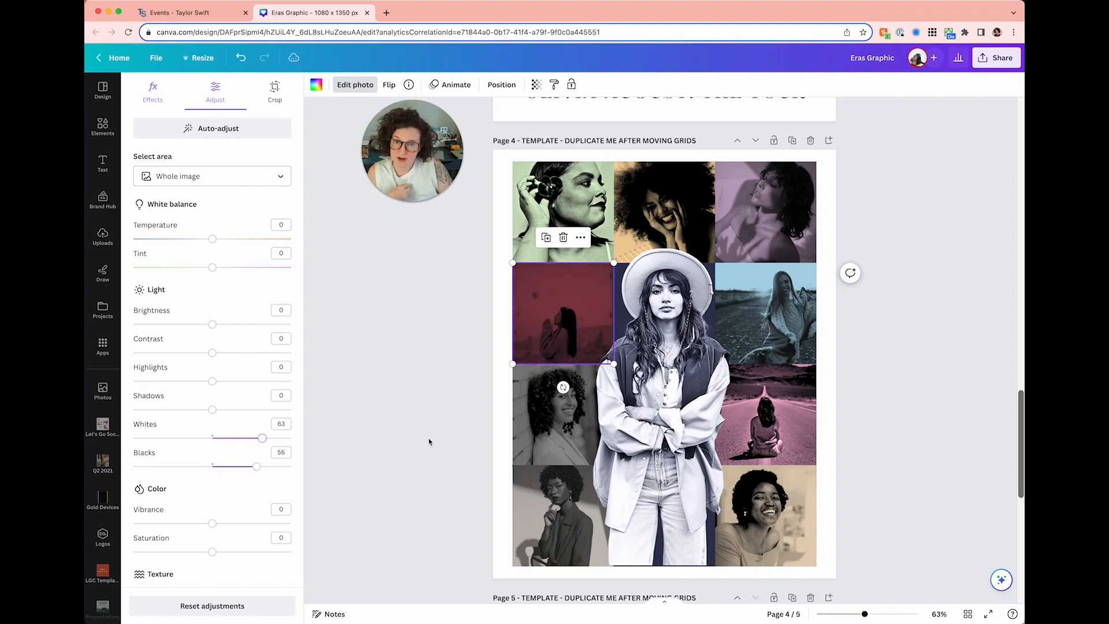
- Delete page 5 from the design
click(429, 442)
scroll(428, 428, down, 8)
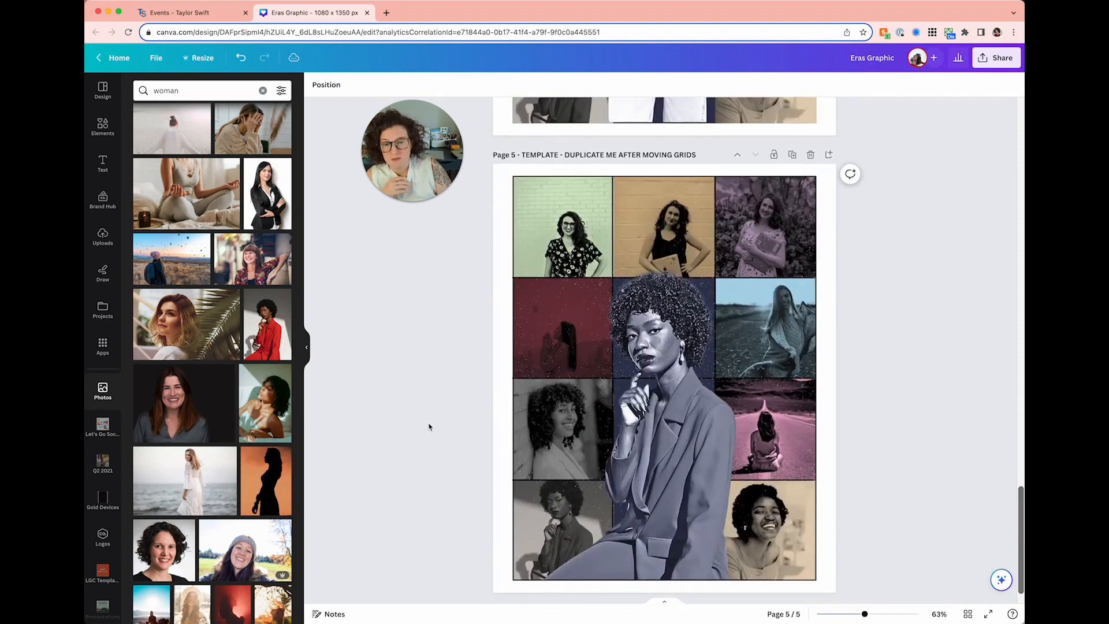
scroll(429, 427, up, 12)
scroll(429, 427, down, 8)
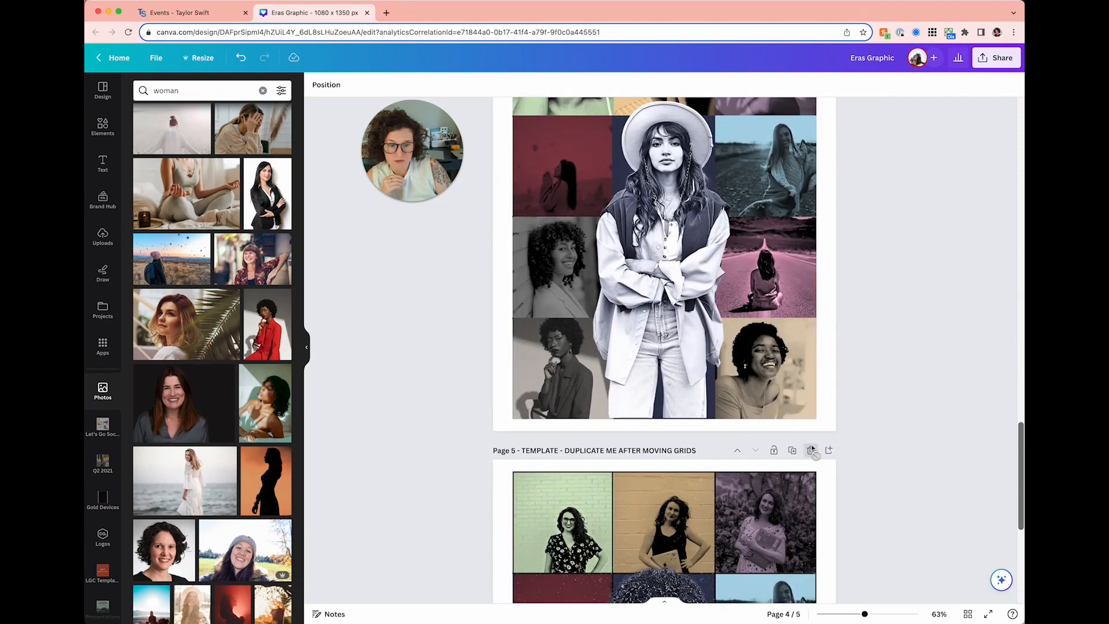
click(812, 450)
scroll(565, 339, up, 3)
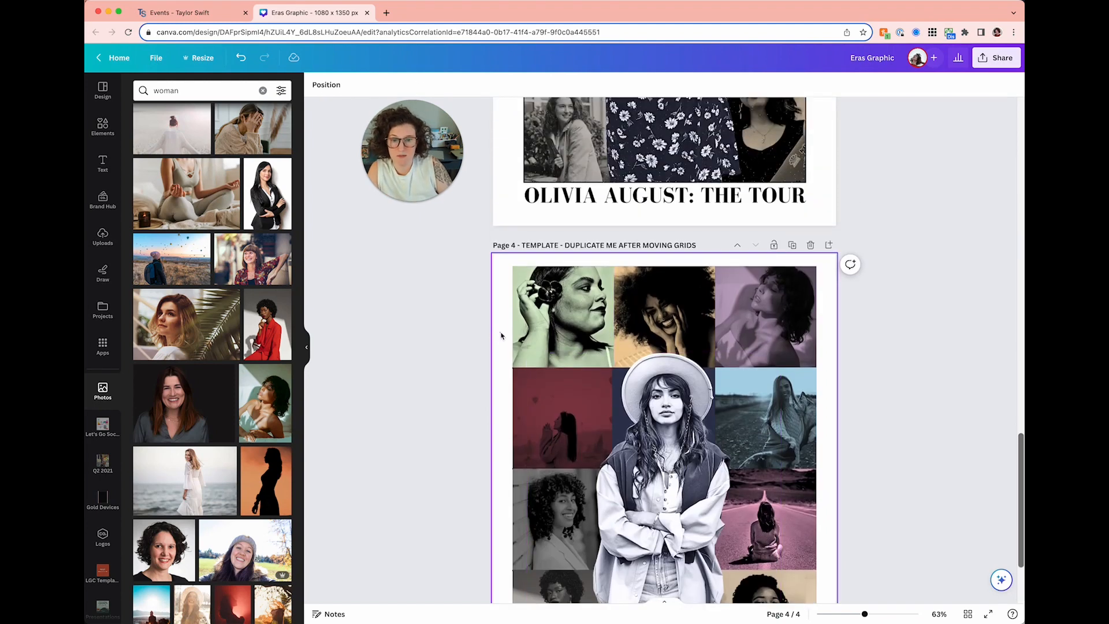
- Reorder page 4's layers: border on top, grunge third, inner grid just below it
click(405, 85)
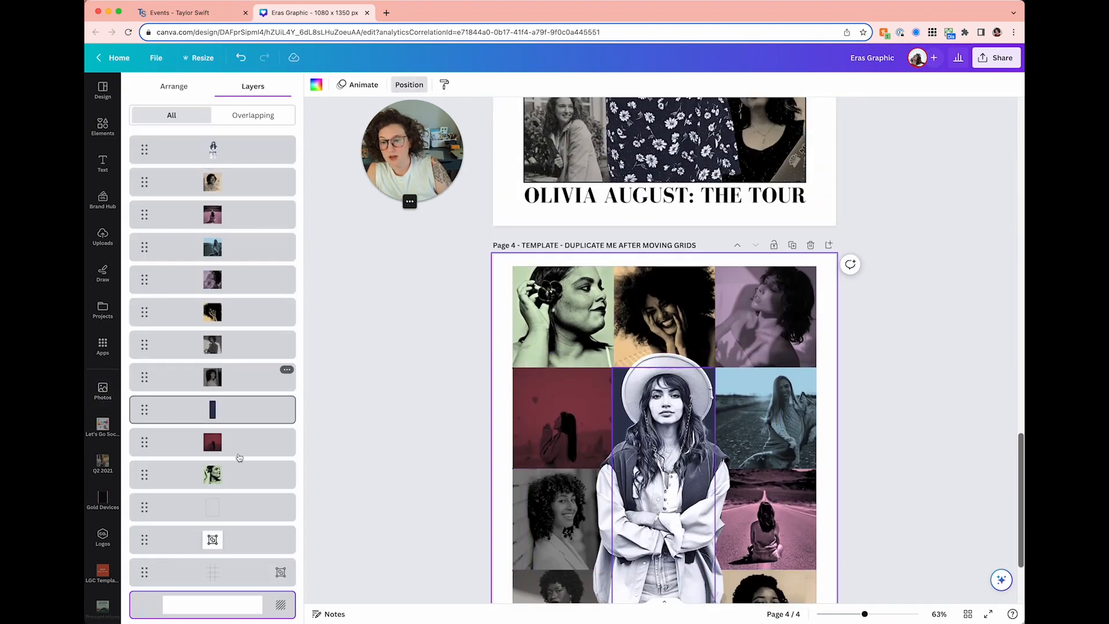
drag(236, 506, 248, 143)
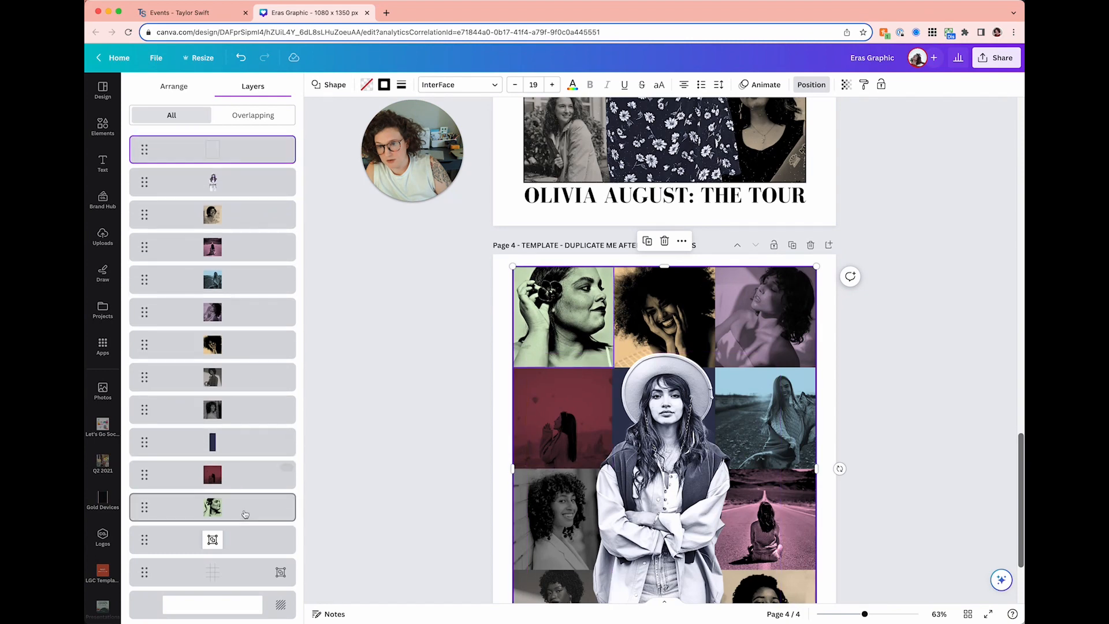
drag(243, 536, 243, 199)
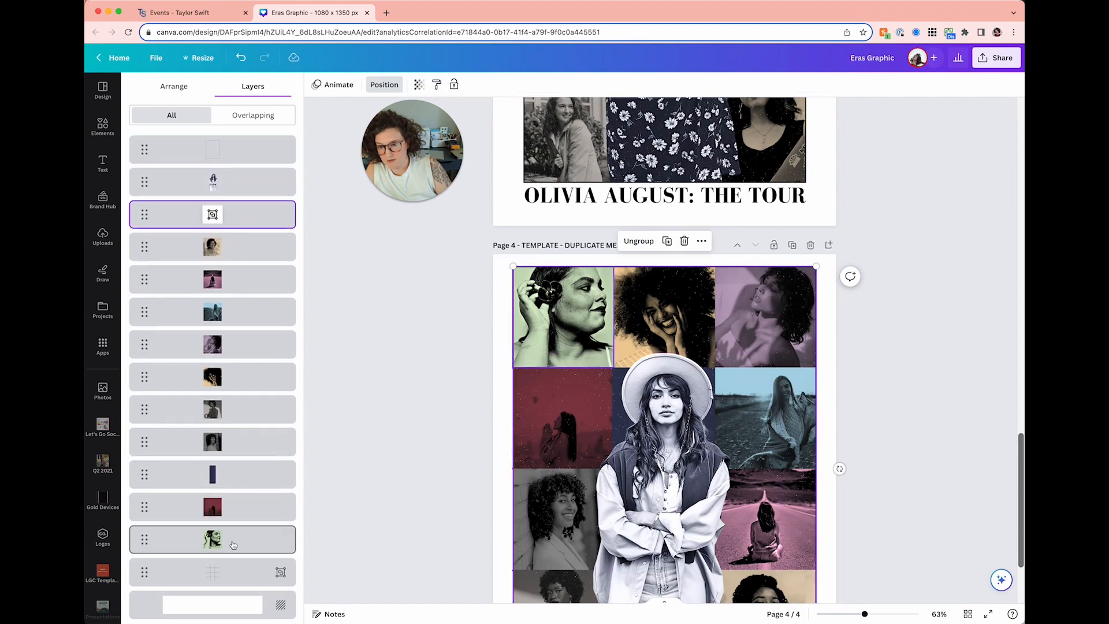
drag(227, 571, 231, 262)
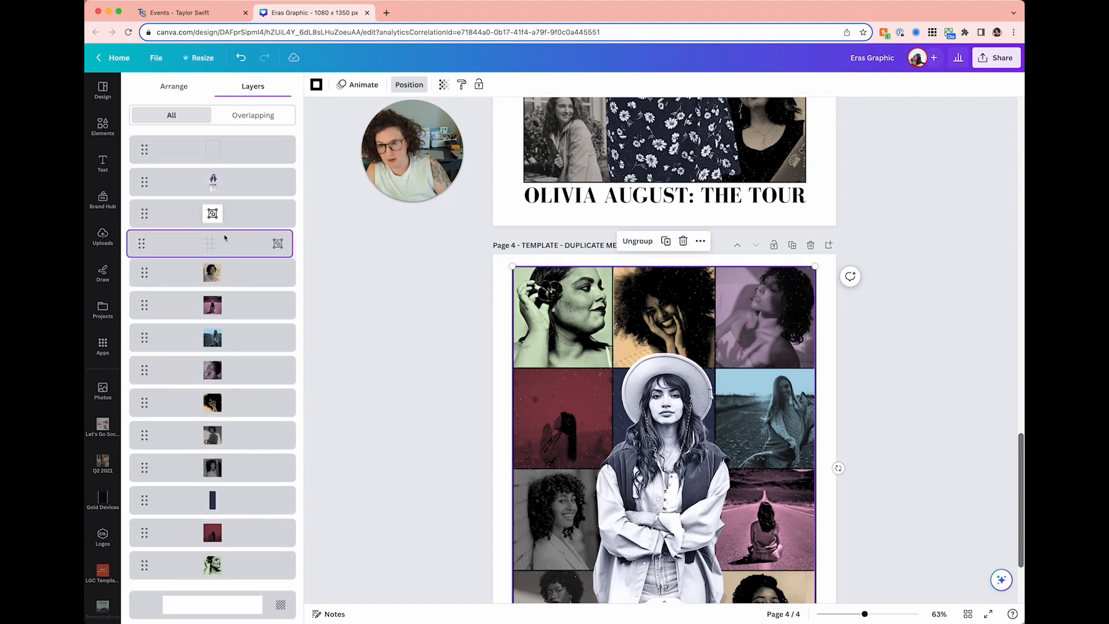
click(396, 327)
scroll(397, 326, down, 3)
click(638, 305)
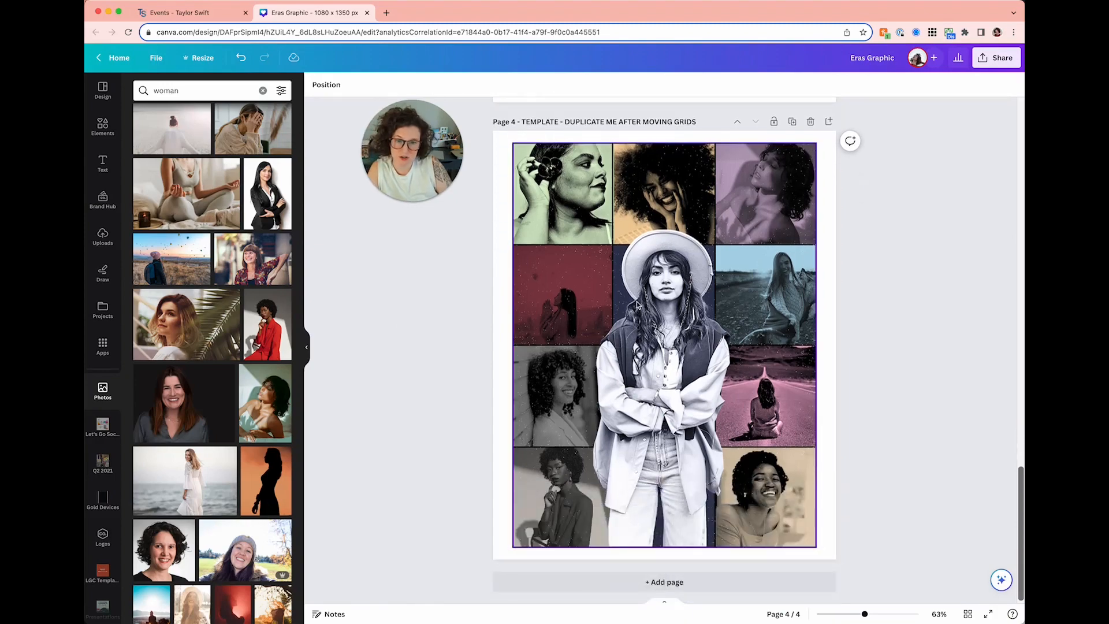
scroll(637, 304, up, 10)
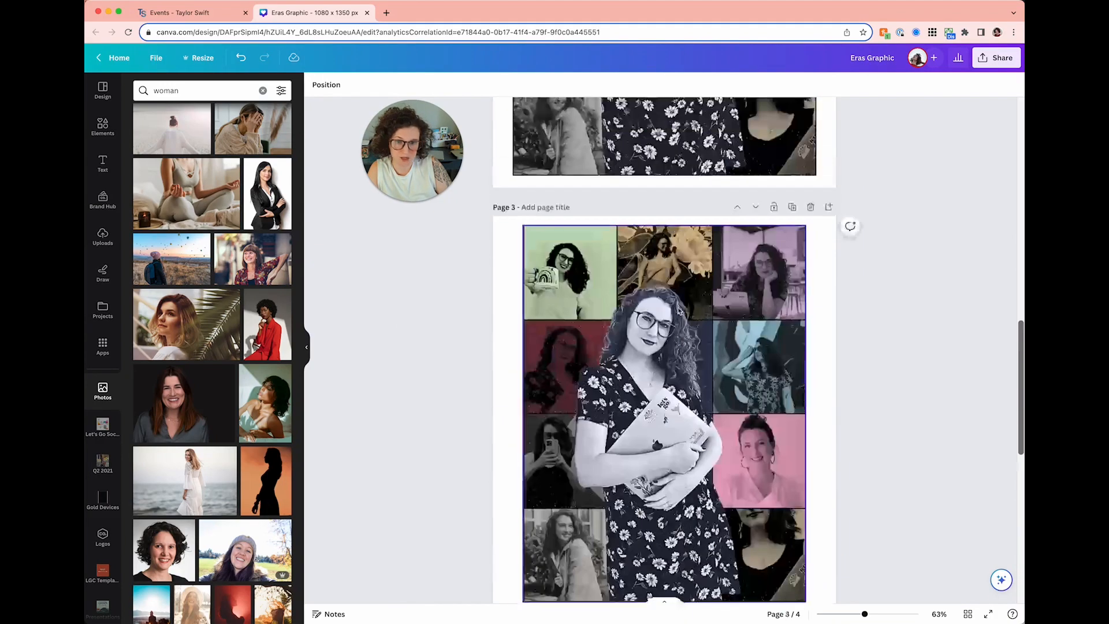
scroll(750, 324, up, 3)
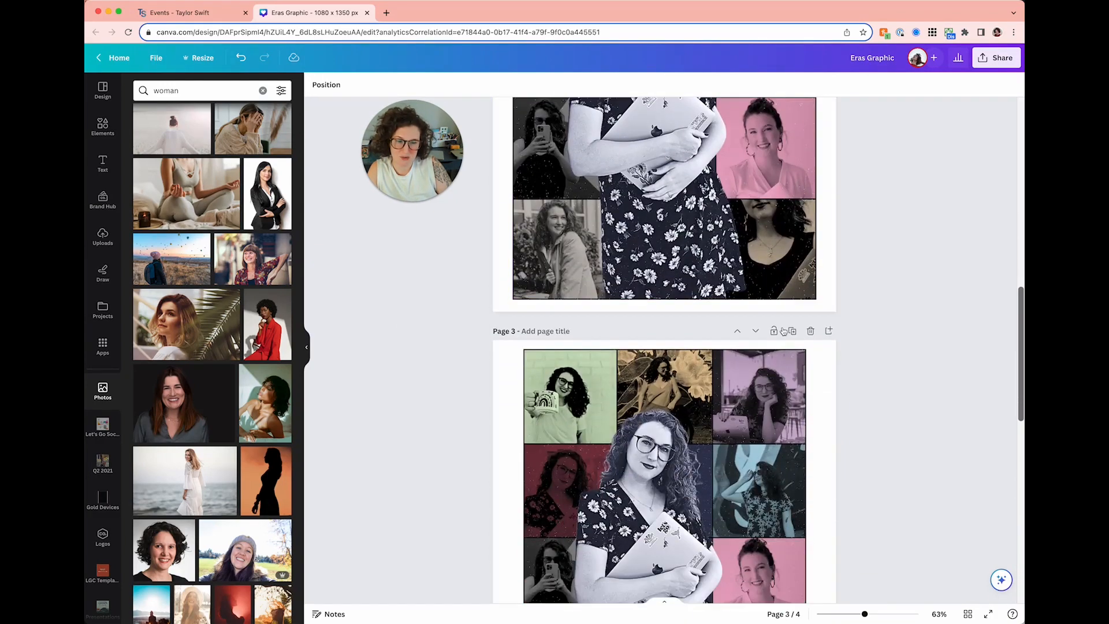
click(811, 331)
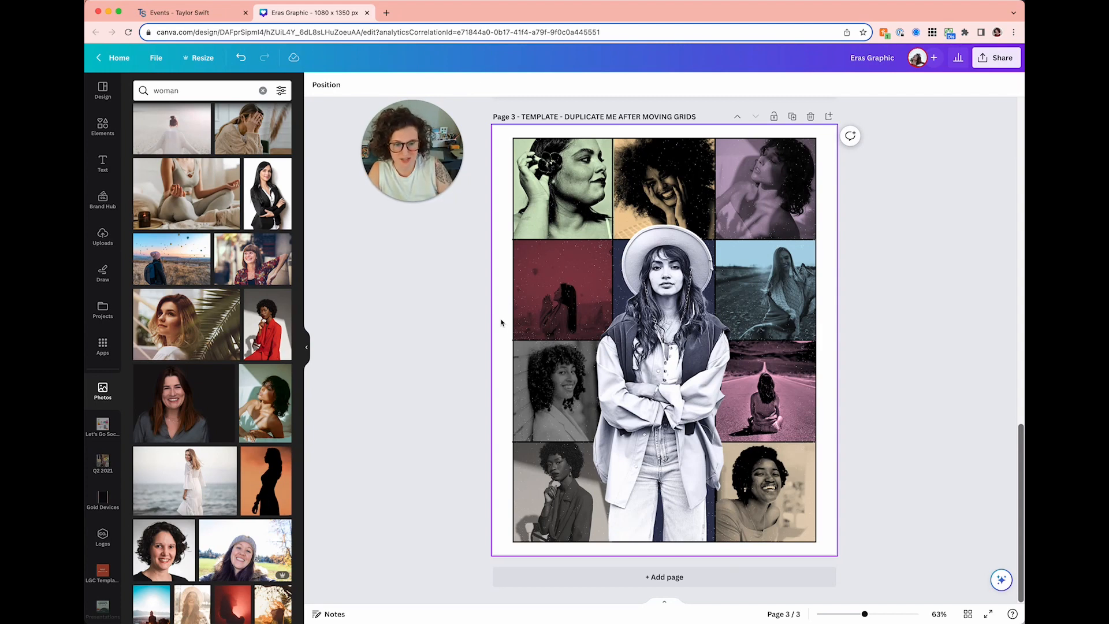
scroll(496, 322, up, 15)
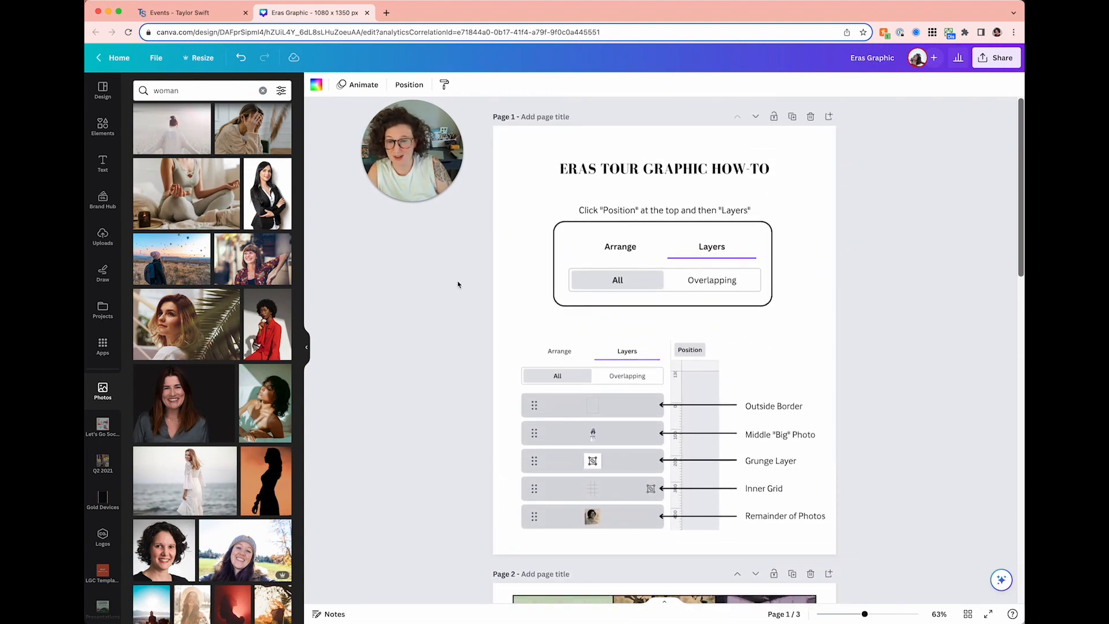
scroll(458, 284, down, 4)
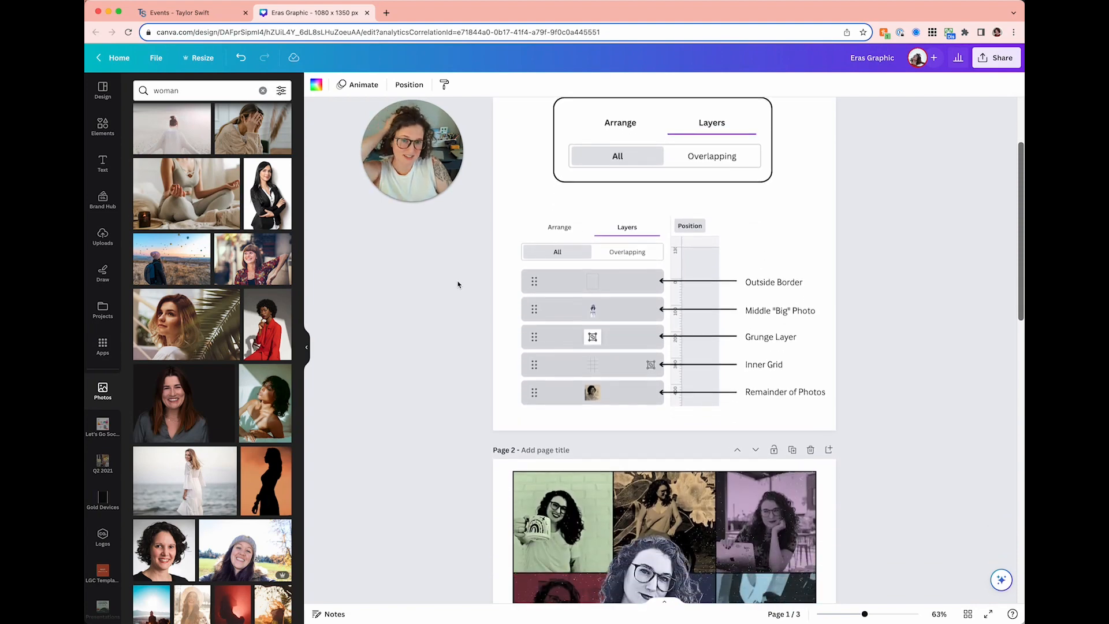
scroll(458, 285, down, 8)
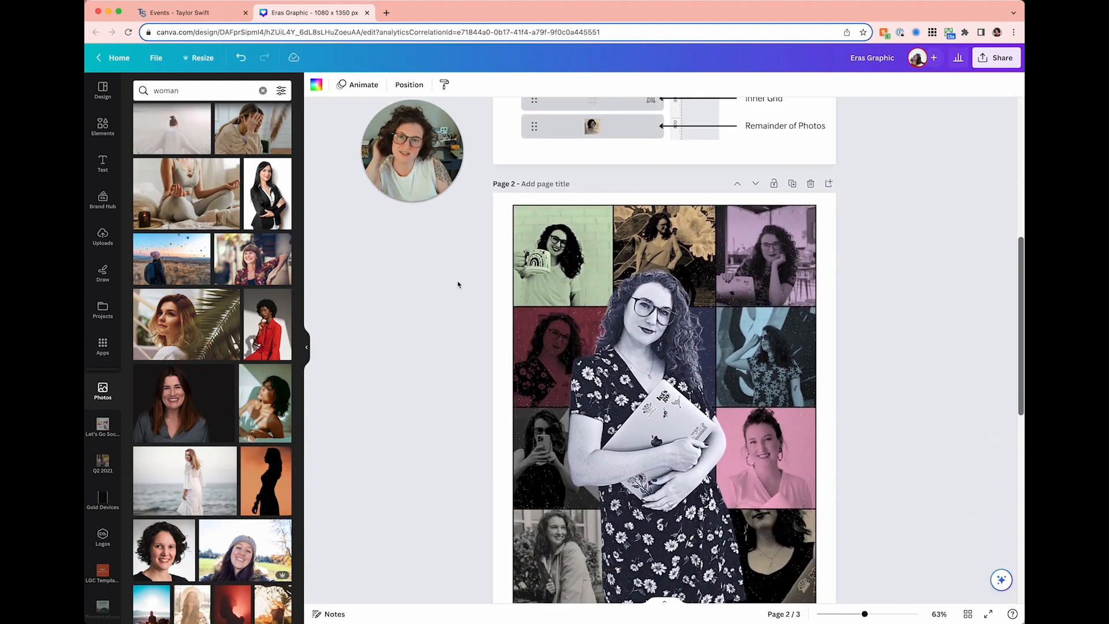
scroll(458, 284, down, 4)
scroll(458, 284, up, 2)
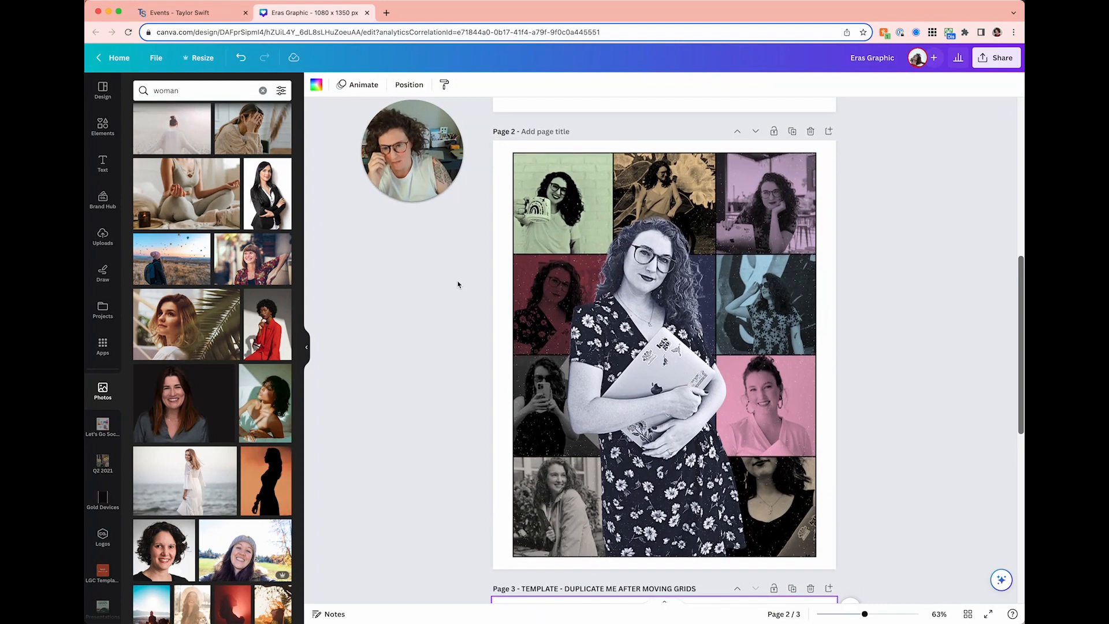